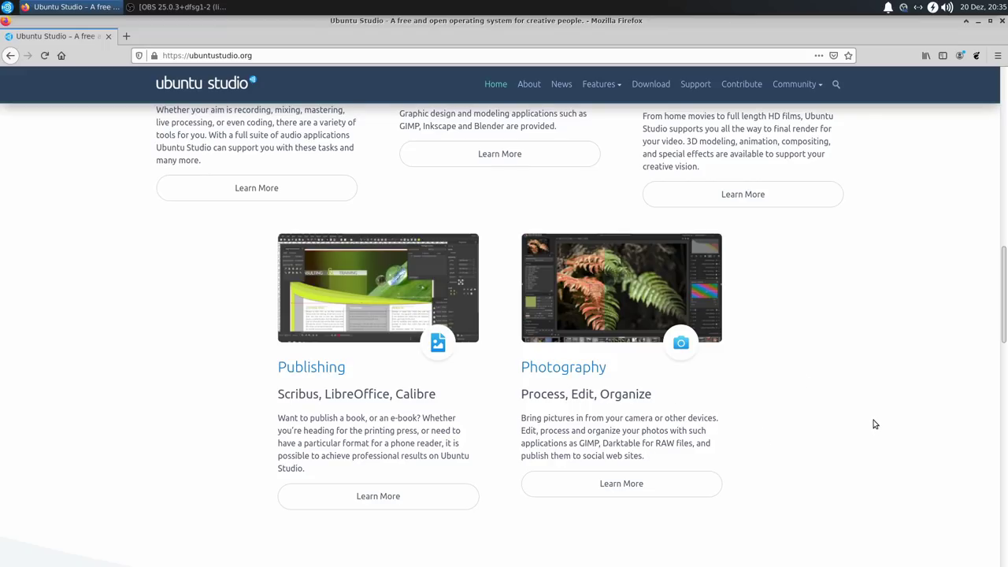
Look through the home page's feature sections and latest news, and return to the start of the page
scroll(875, 424, "down", 3)
scroll(856, 371, "down", 5)
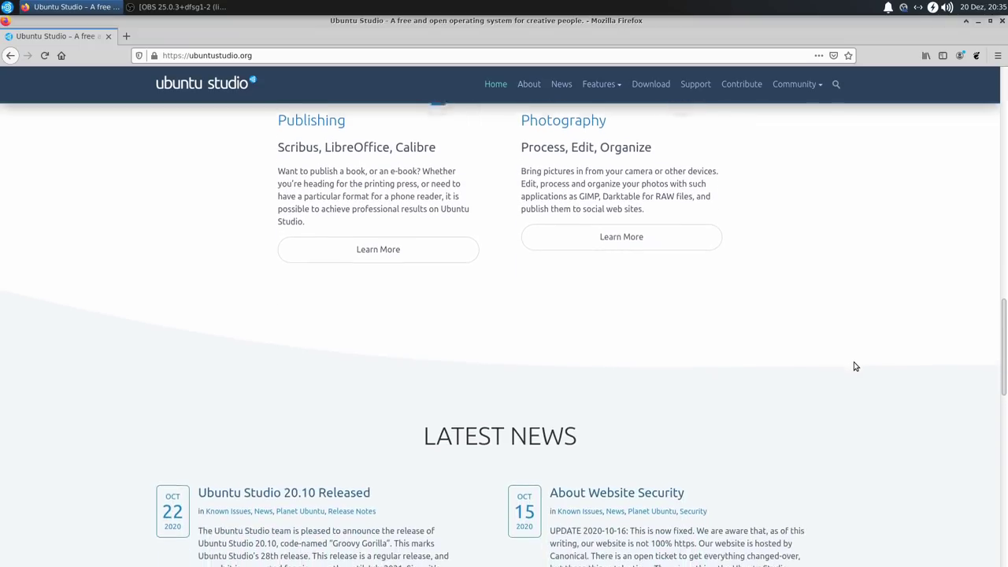
scroll(855, 367, "up", 1)
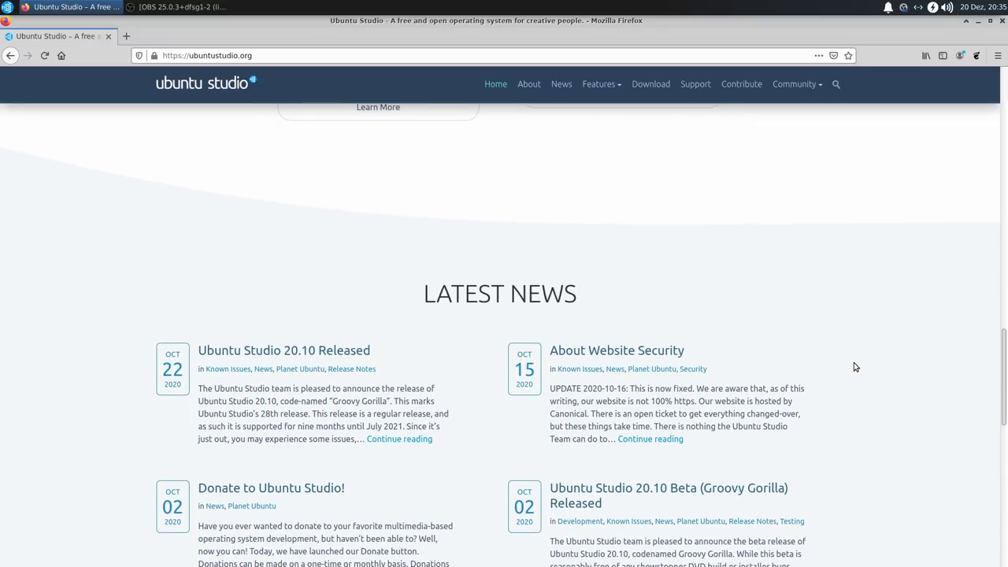
scroll(855, 366, "down", 3)
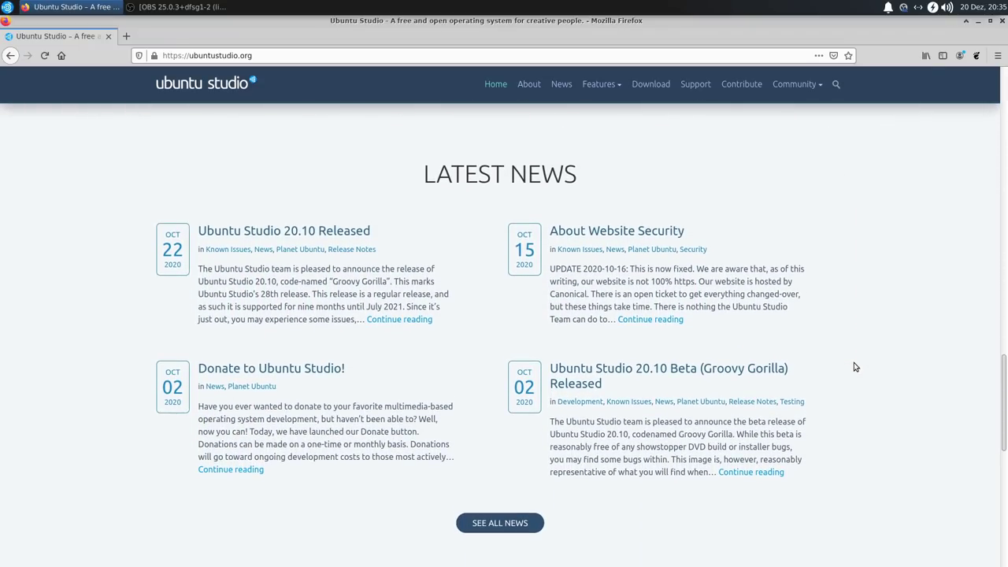
scroll(855, 367, "down", 3)
scroll(855, 369, "up", 10)
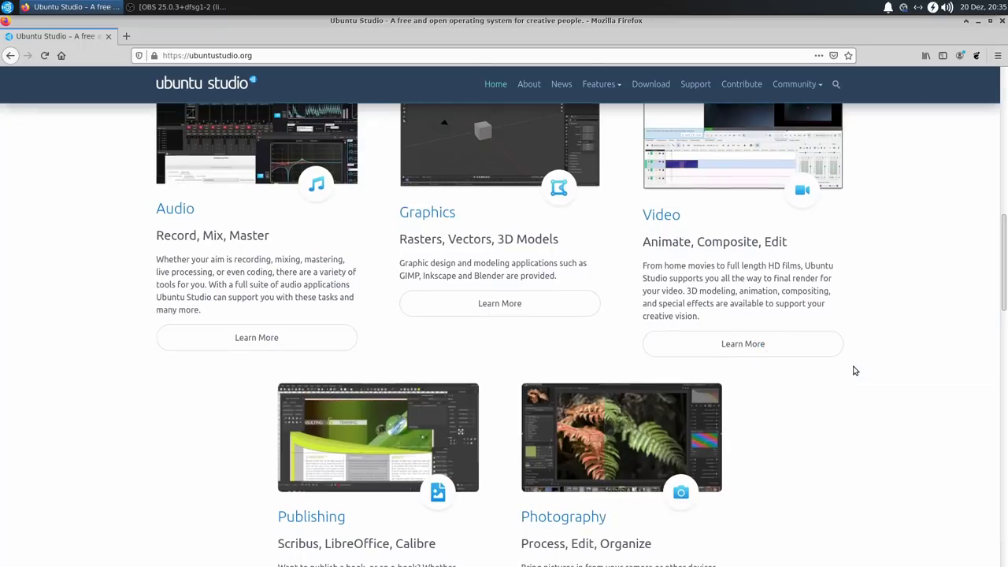
scroll(856, 368, "up", 10)
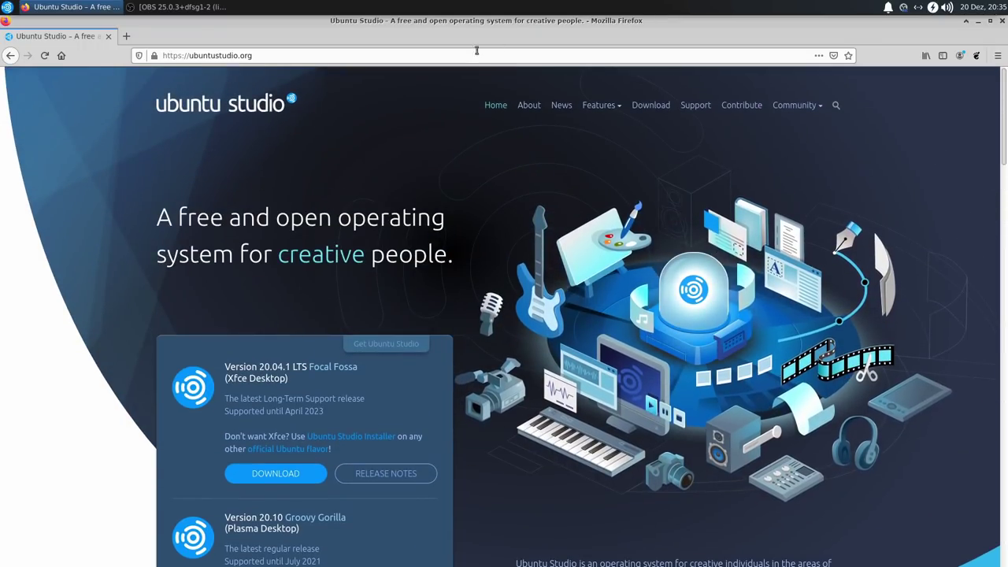
View the site's About page and the Download page with the available releases and system requirements
left_click(530, 105)
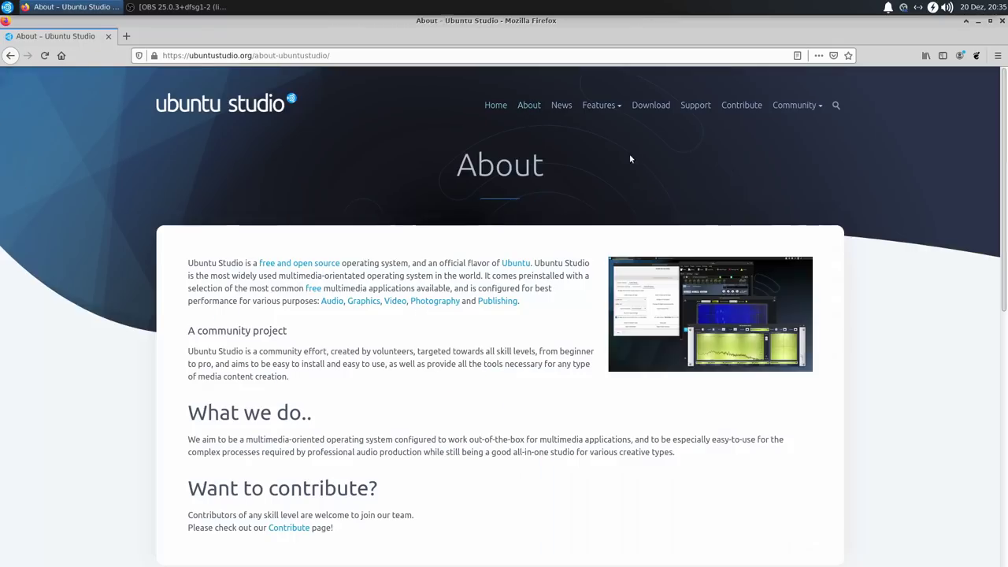
left_click(652, 107)
scroll(153, 260, "down", 1)
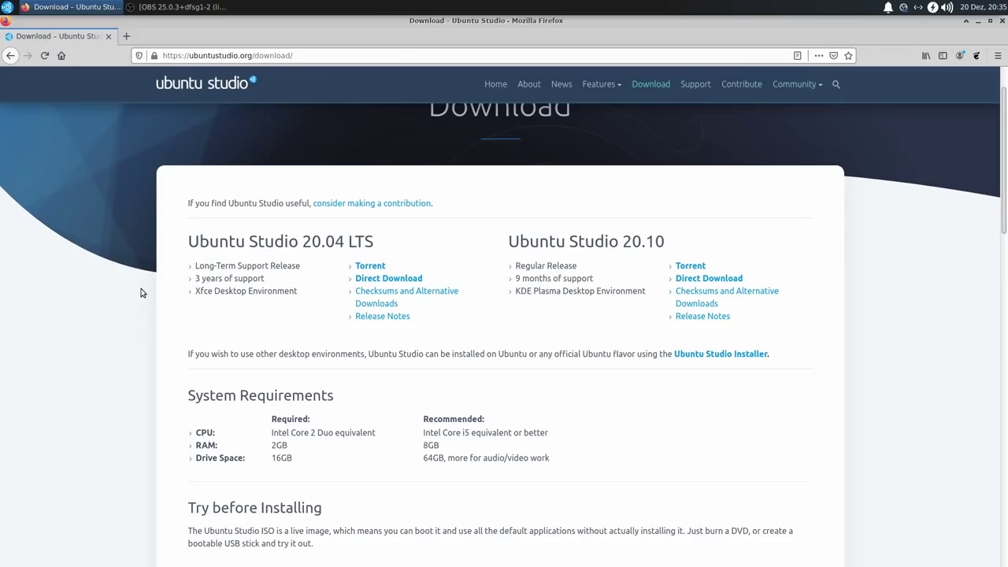
scroll(113, 326, "up", 1)
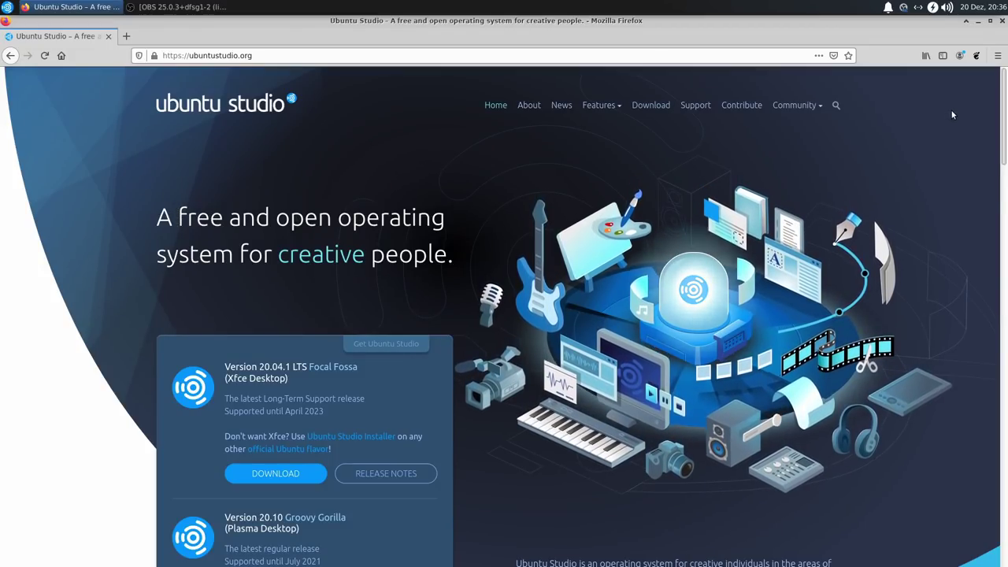
Minimise all windows to show the desktop with its drive and folder icons
key("ctrl+alt+d")
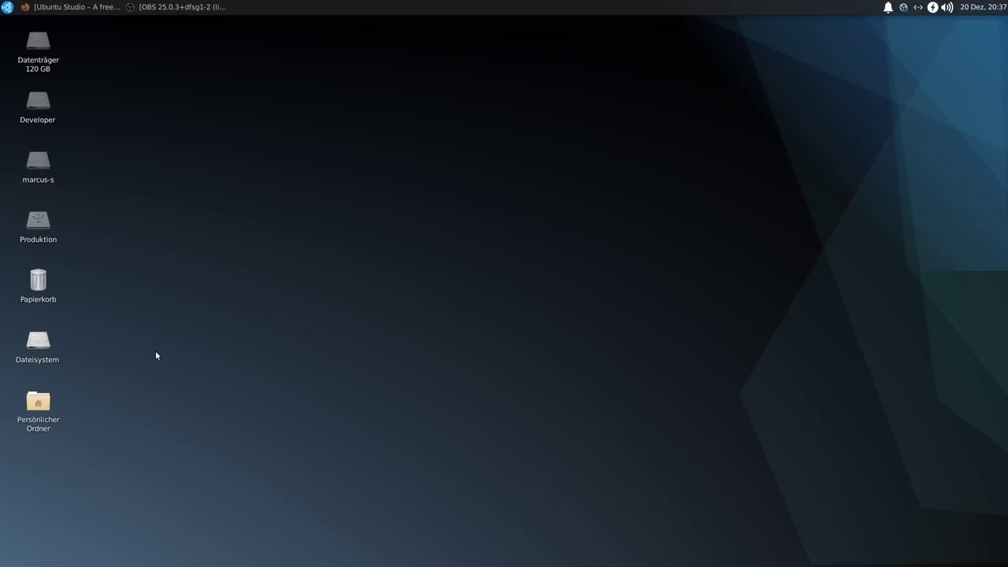
left_click_drag(129, 209, 33, 40)
left_click(350, 122)
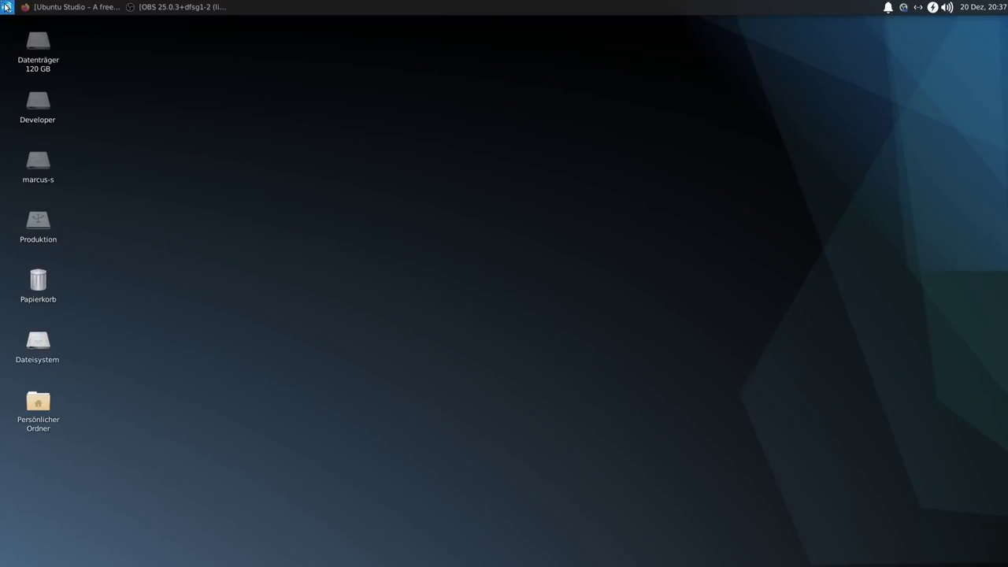
Enlarge the application menu and launch Ubuntu Studio Controls from the favourites
key("super")
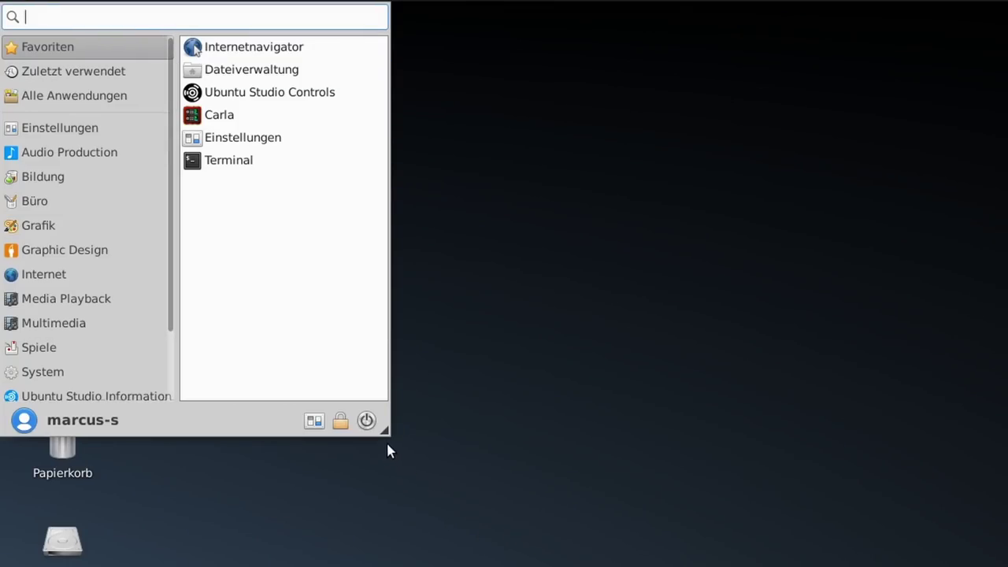
left_click_drag(381, 438, 606, 566)
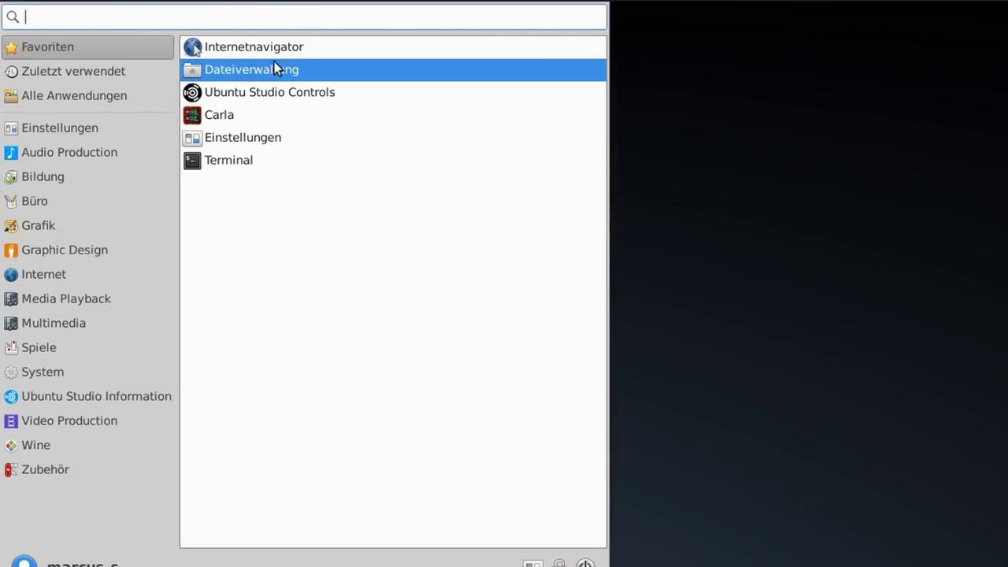
left_click(312, 95)
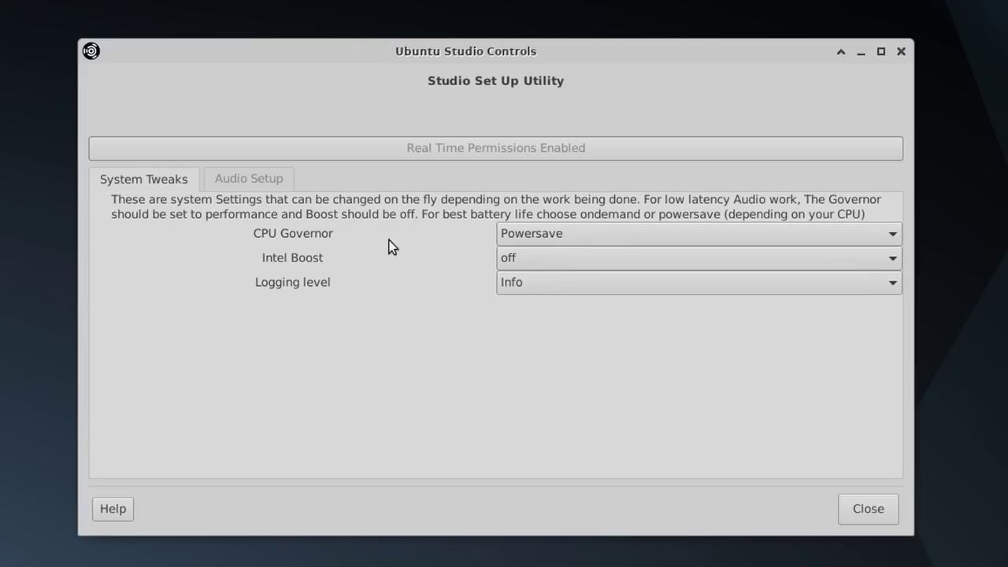
Examine the CPU Governor and Intel Boost options and the Jack settings in the audio setup
left_click(580, 234)
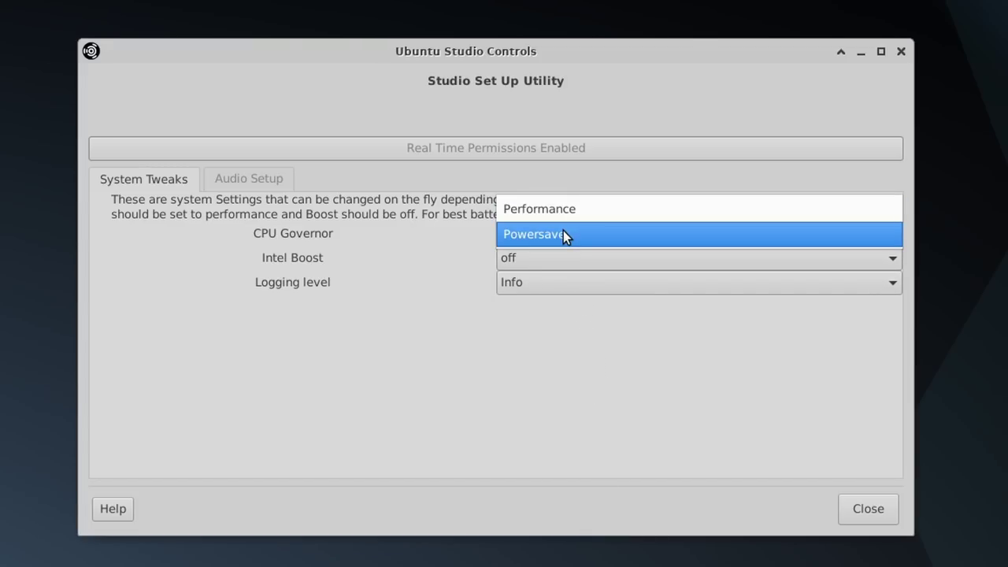
left_click(323, 263)
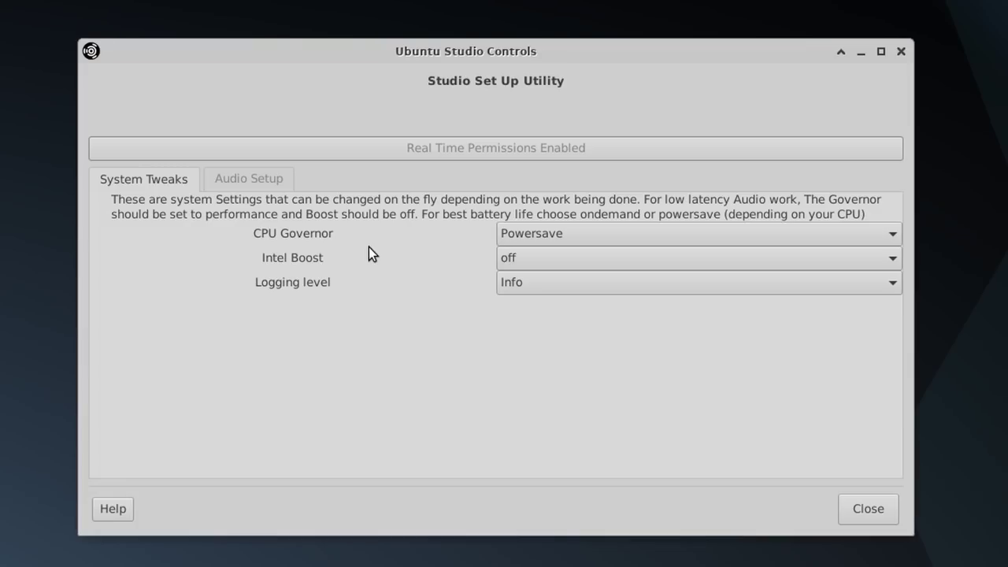
left_click(533, 256)
left_click(415, 327)
key("ctrl+Tab")
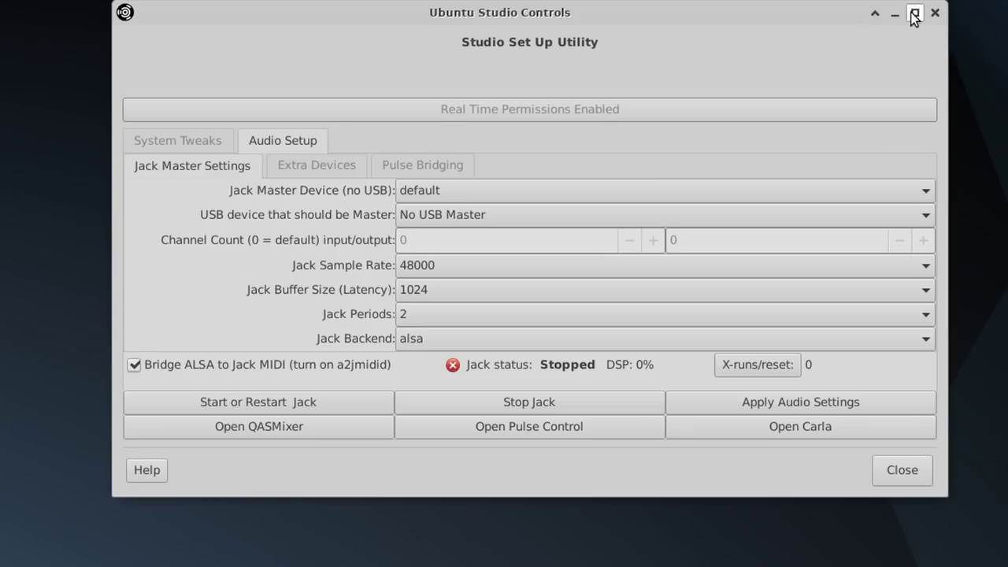
left_click(189, 141)
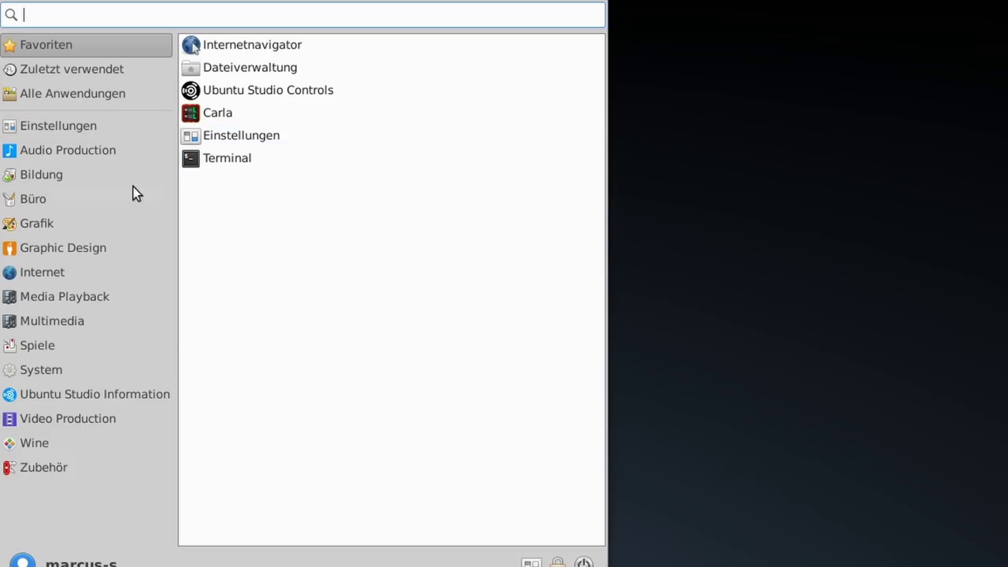
Examine the installed programs in the Audio Production category, including its Audio Utilities and Effects groups
left_click(98, 150)
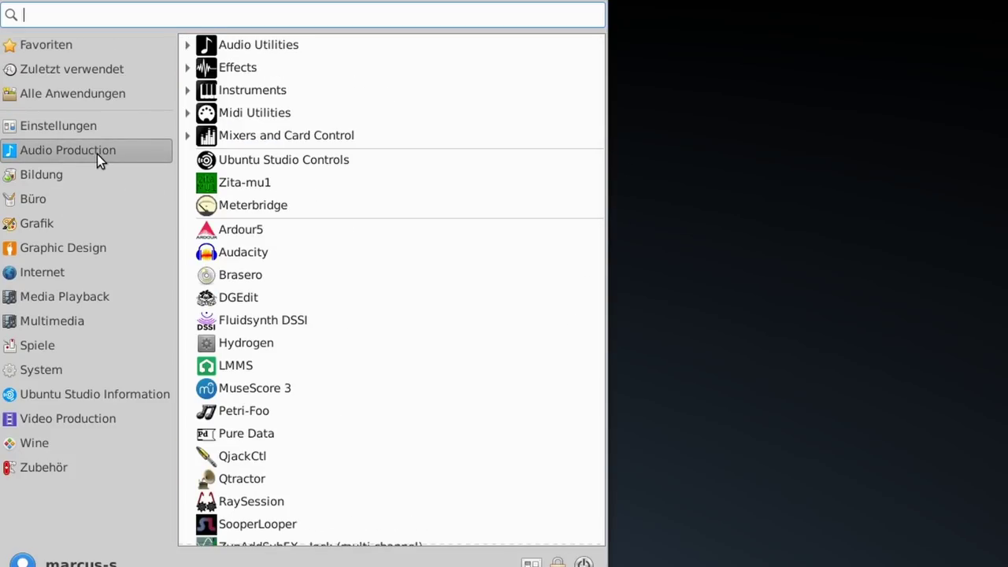
scroll(567, 345, "down", 1)
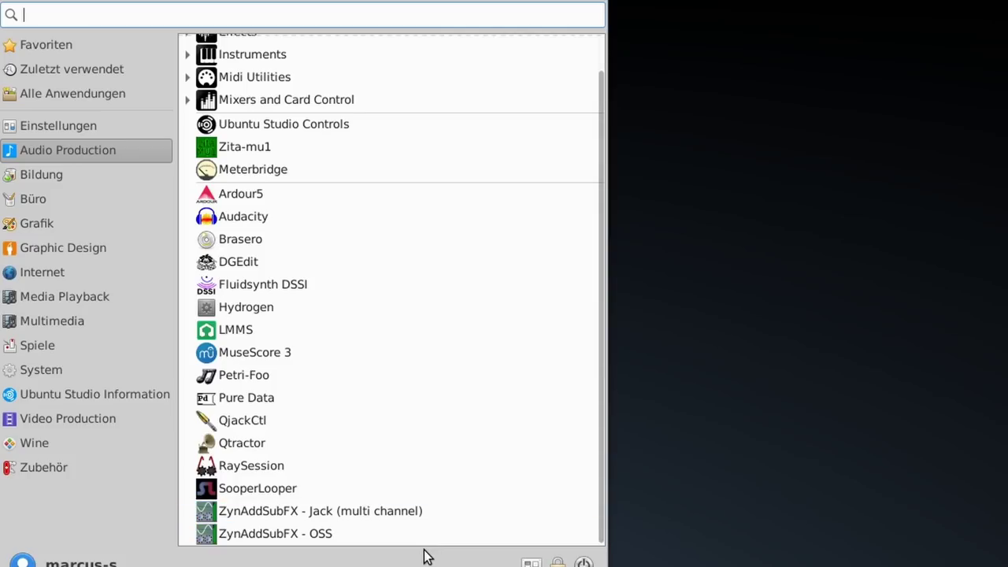
scroll(473, 373, "up", 2)
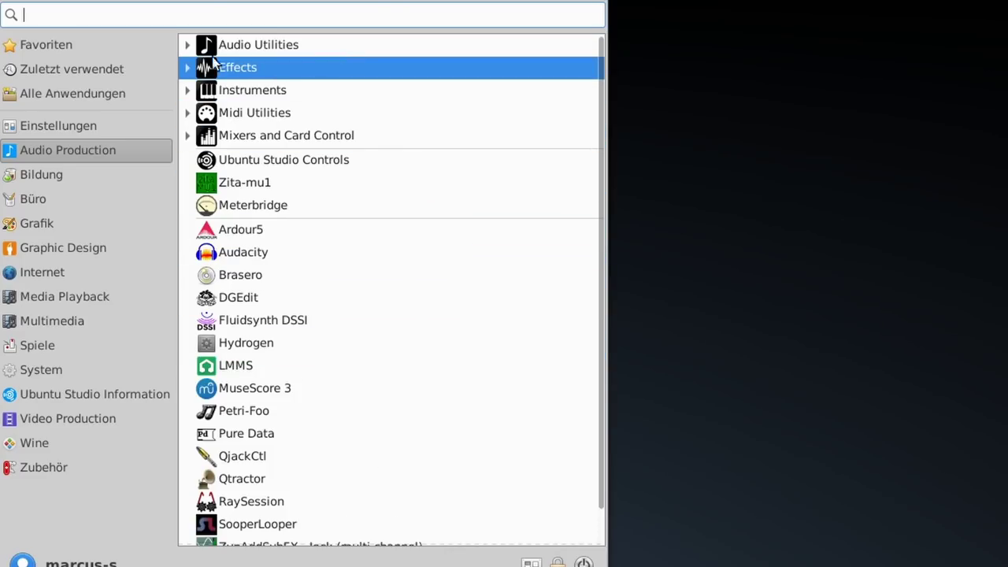
left_click(187, 45)
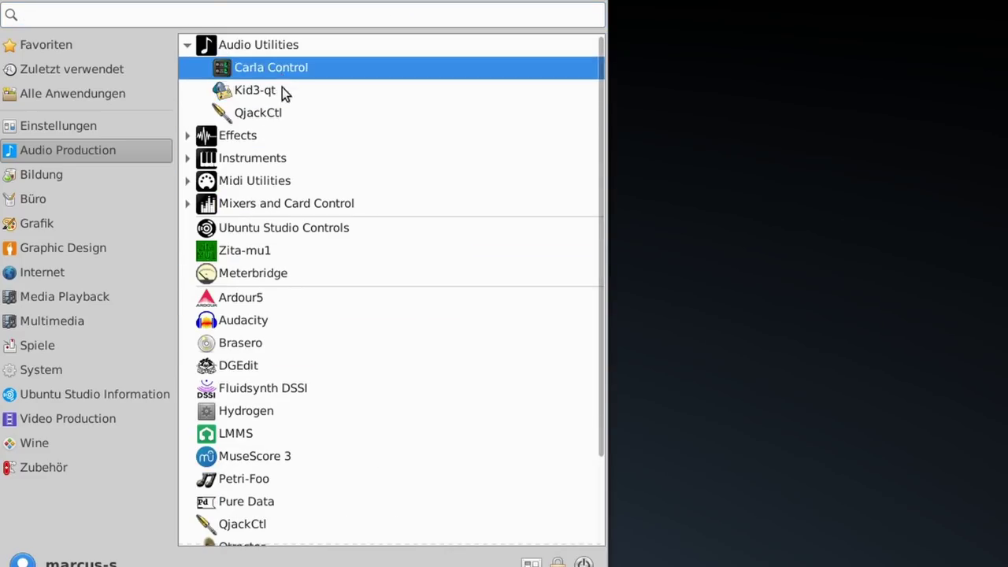
left_click(189, 47)
left_click(186, 69)
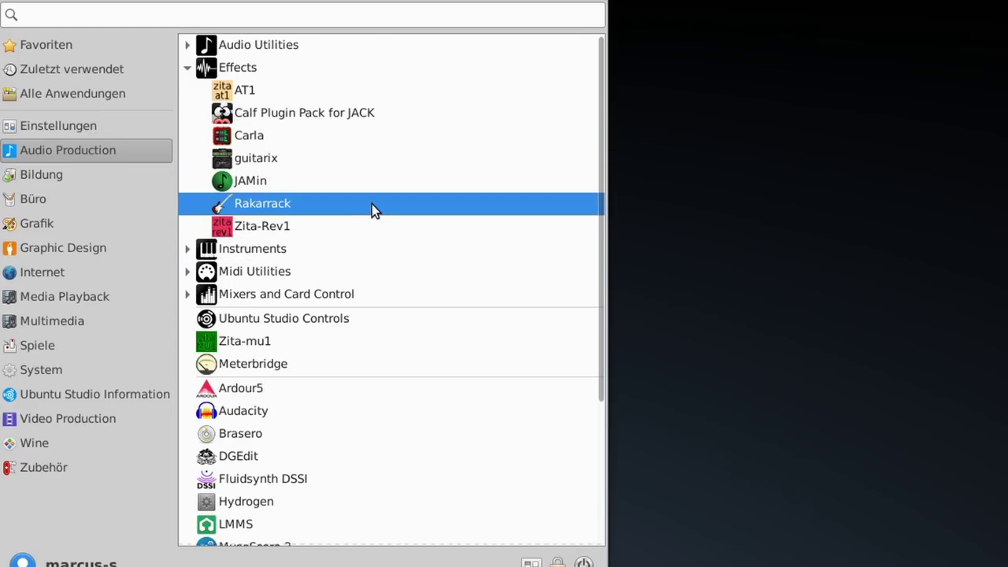
Examine the Instruments, Midi Utilities, and Mixers and Card Control groups of the Audio Production category
left_click(374, 249)
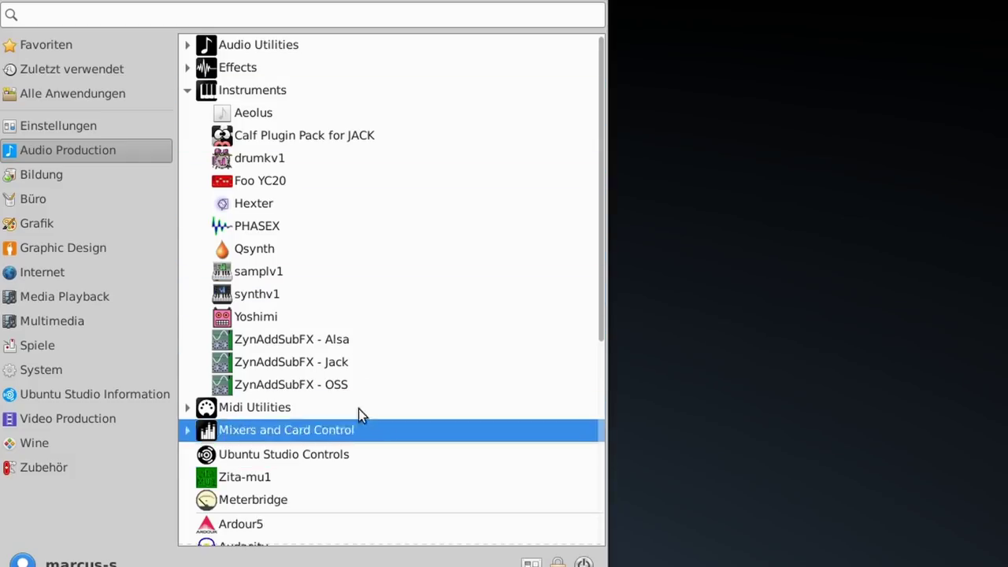
left_click(189, 90)
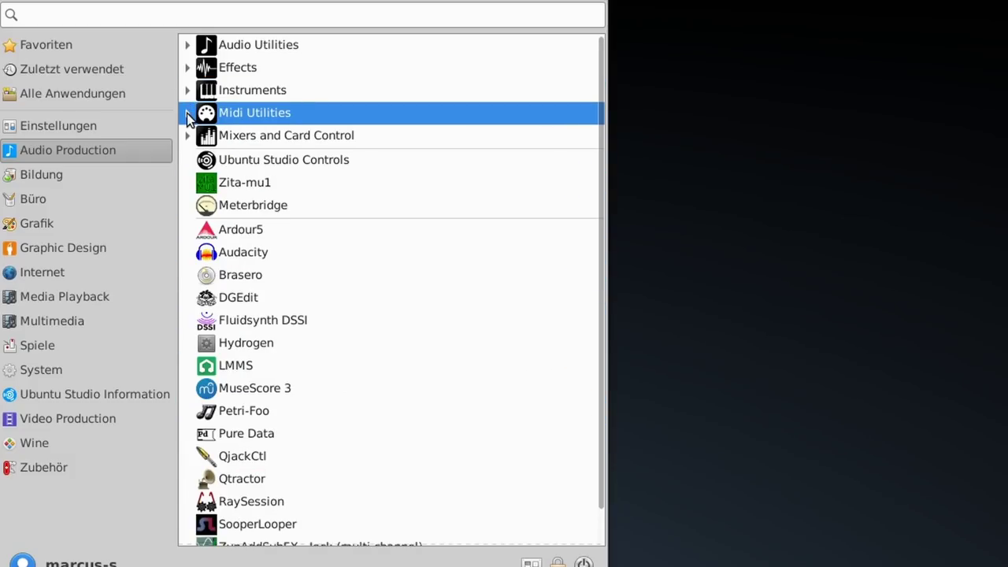
left_click(186, 112)
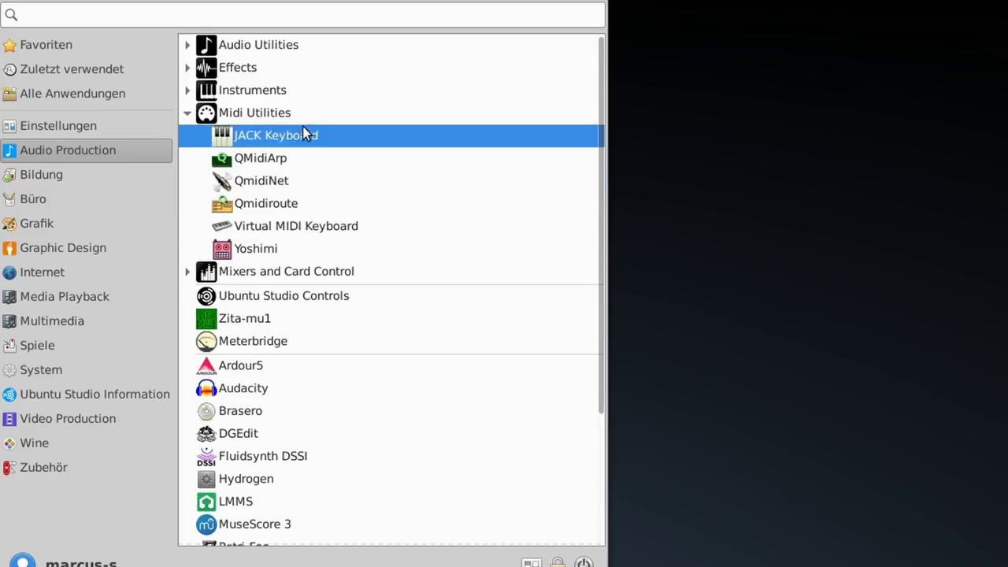
left_click(186, 113)
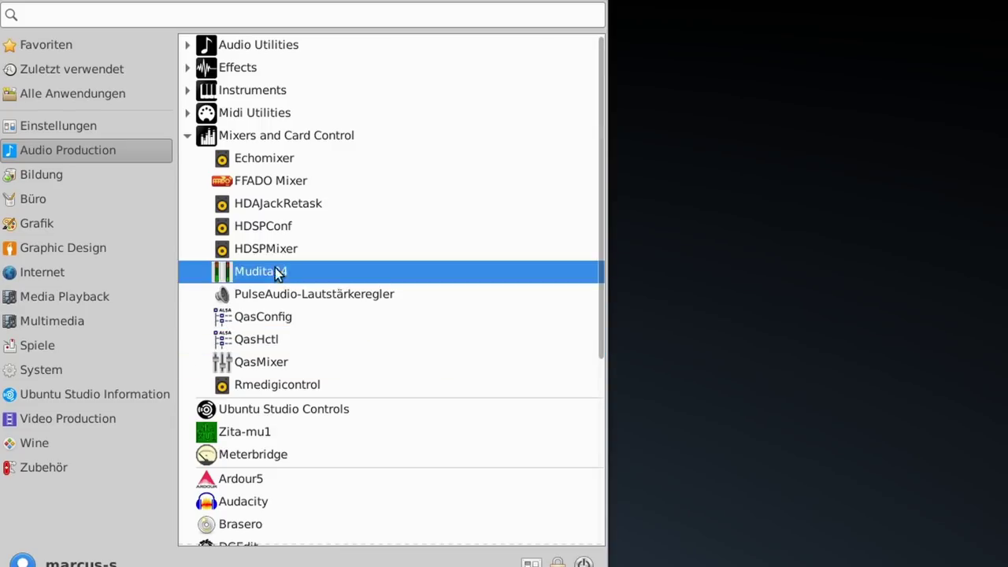
left_click(187, 136)
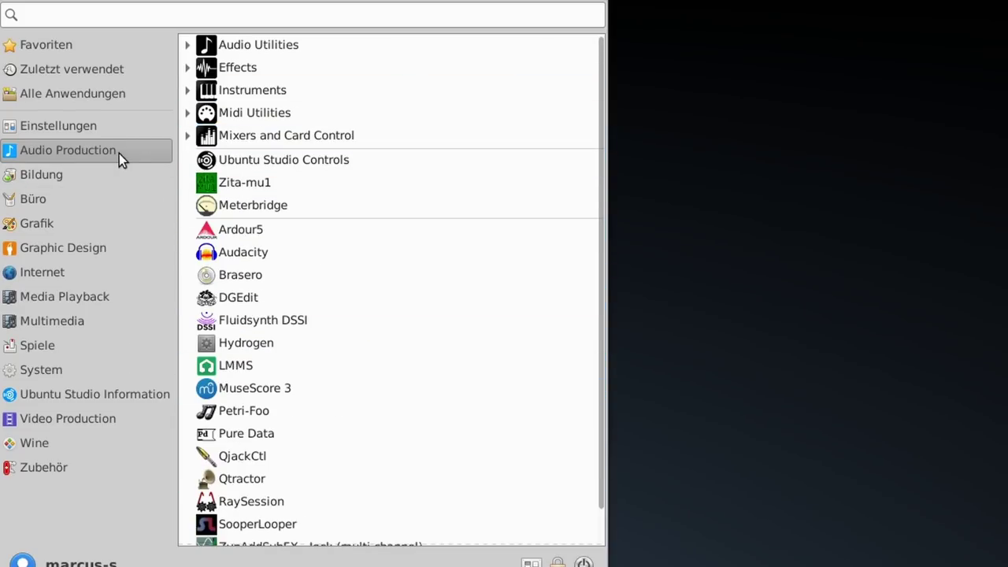
Examine the programs listed in the Büro and Grafik categories of the application menu
left_click(48, 199)
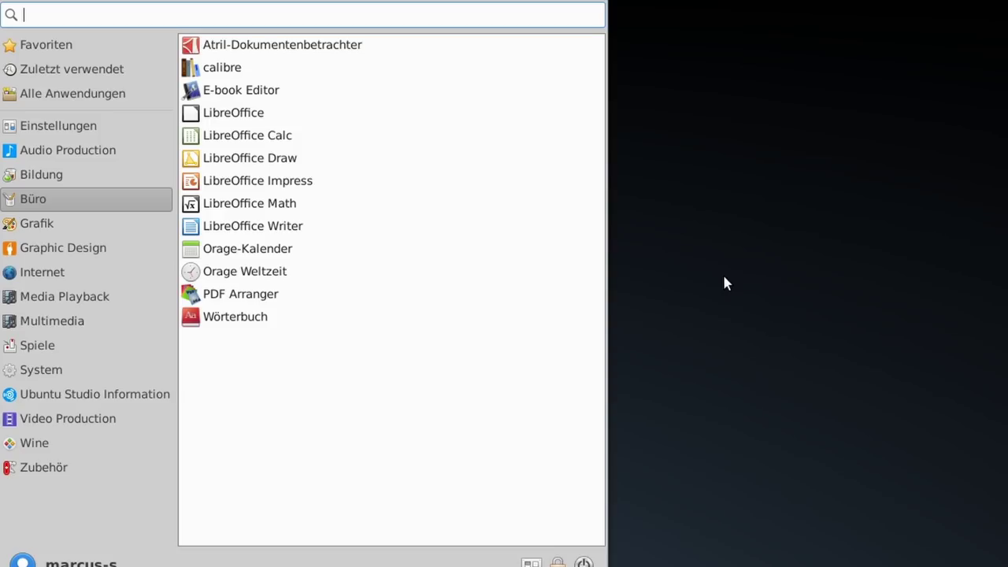
left_click(83, 223)
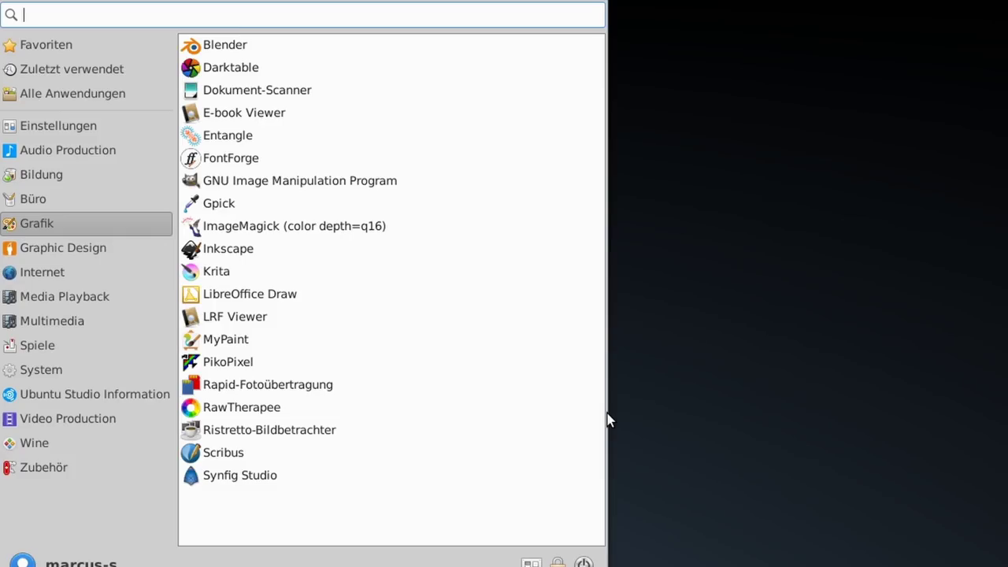
Examine the Graphic Design category with its Photography and Graphics Utilities groups, and list the Internet programs
left_click(43, 253)
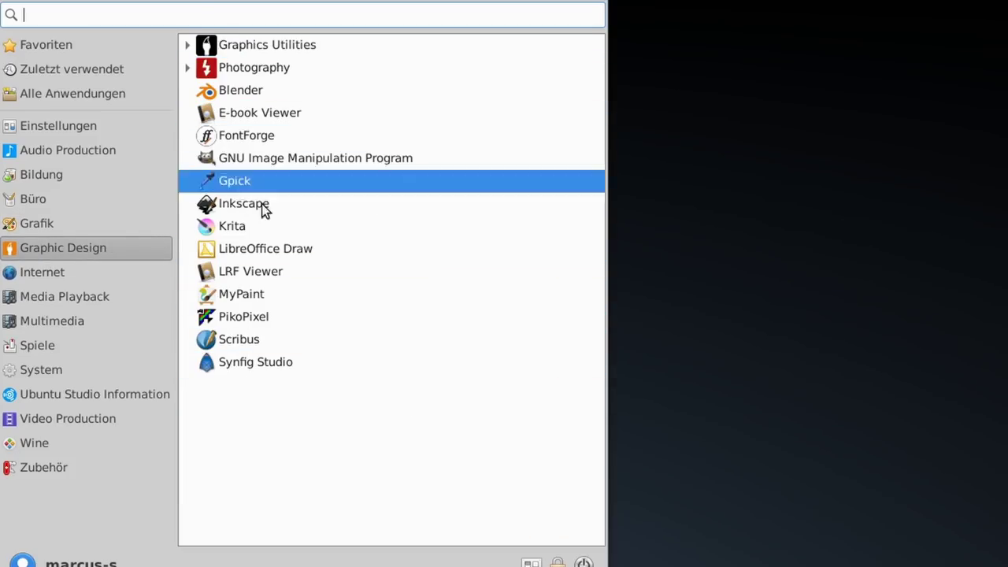
left_click(188, 67)
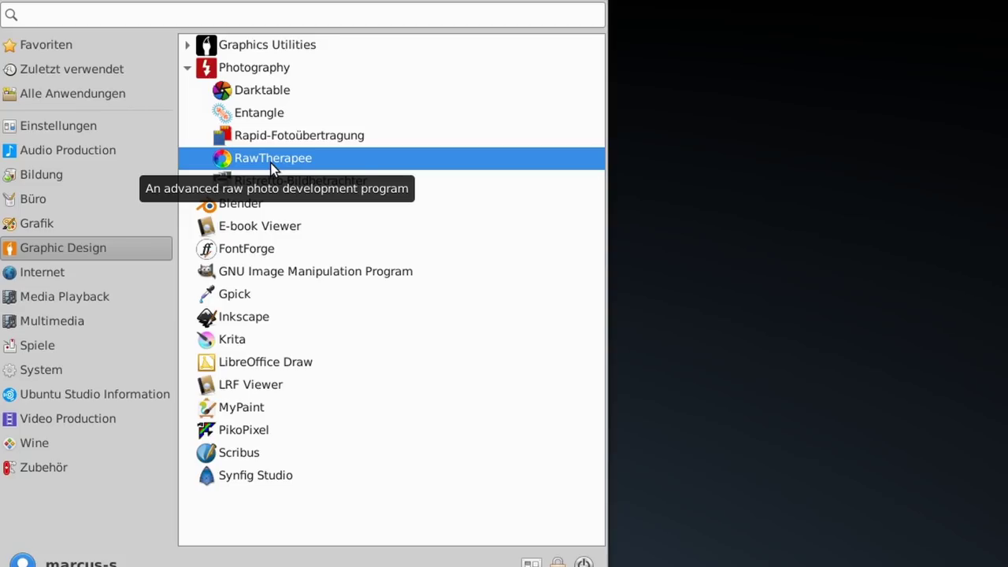
left_click(187, 47)
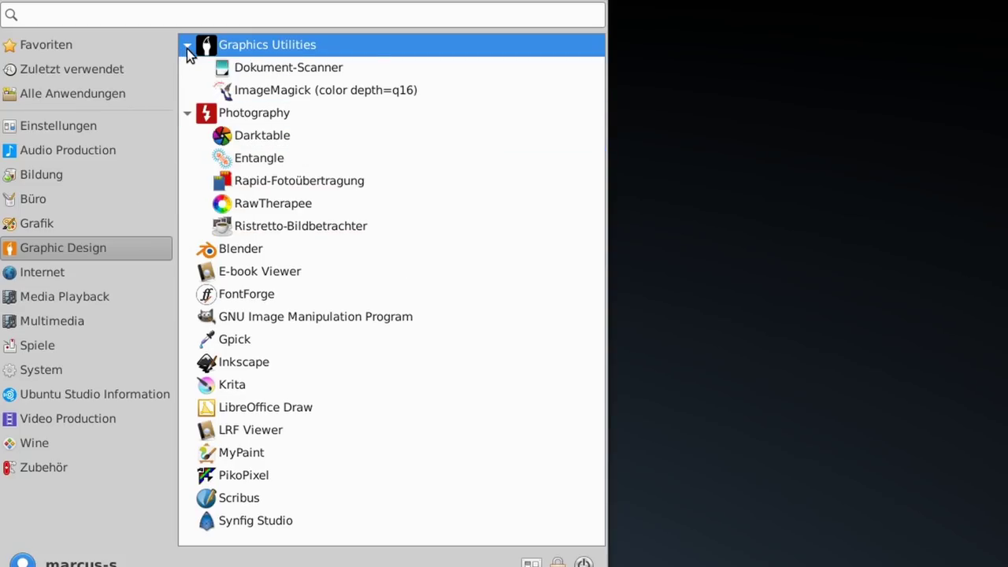
left_click(187, 45)
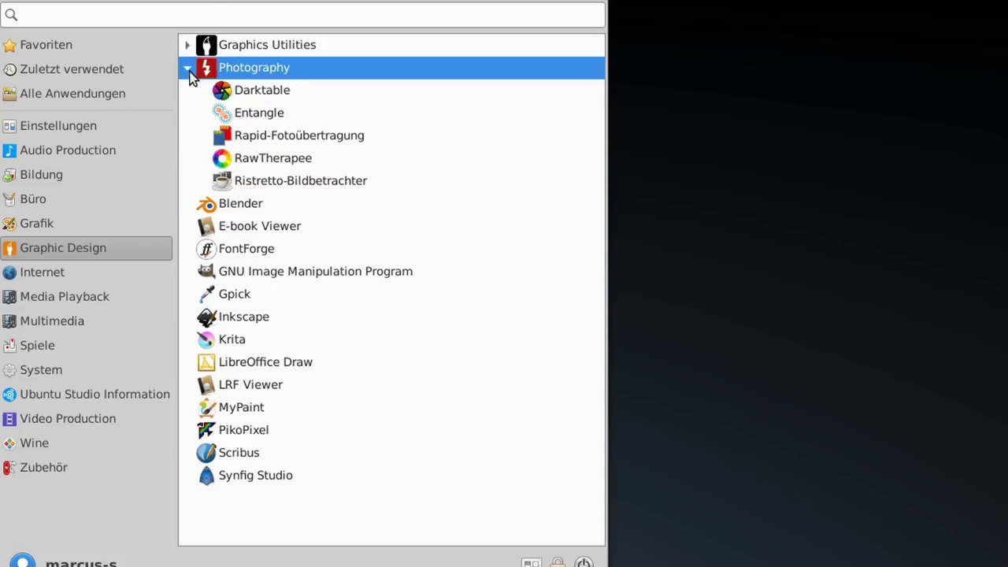
left_click(188, 68)
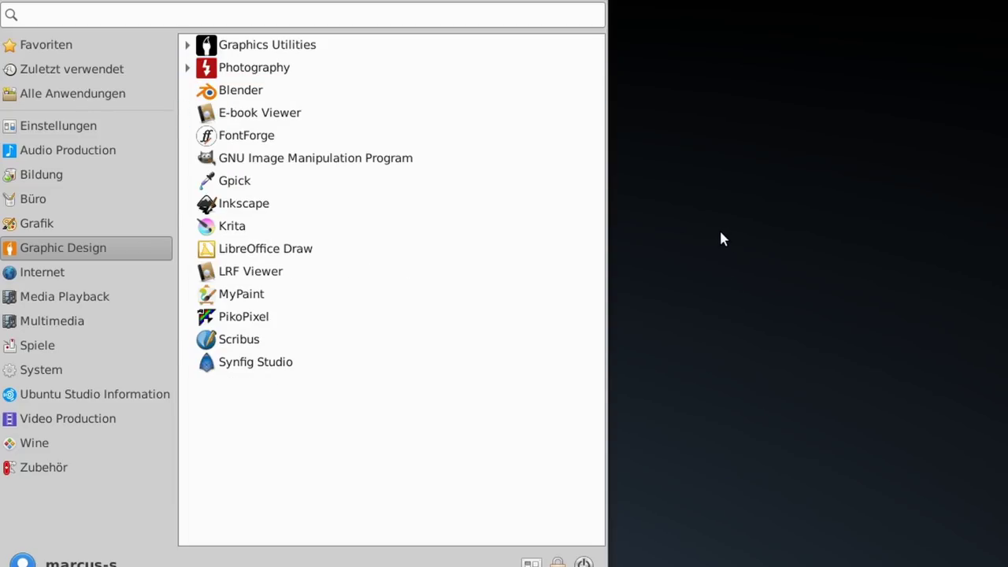
left_click(132, 270)
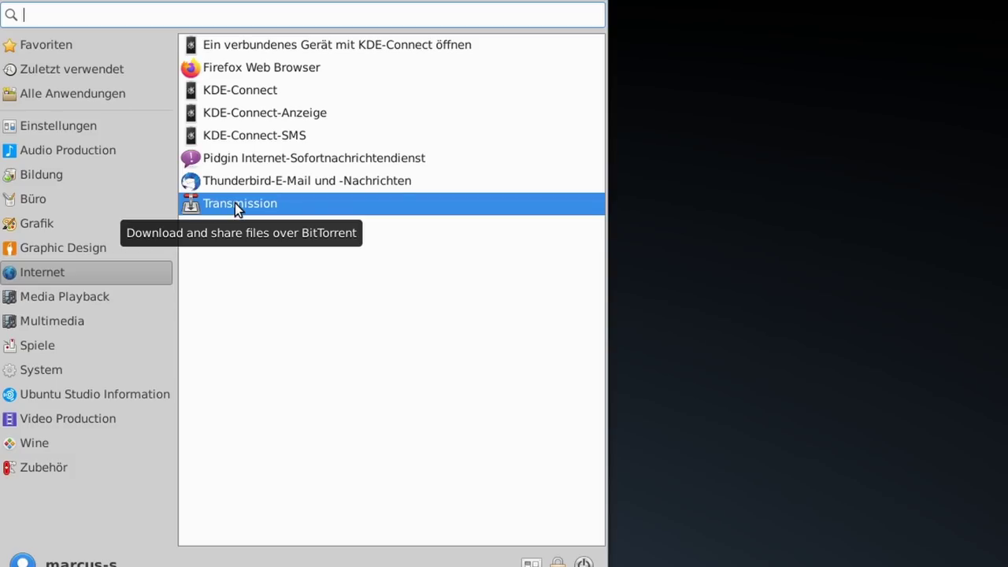
Examine the programs listed in the Media Playback and Multimedia categories of the application menu
left_click(135, 297)
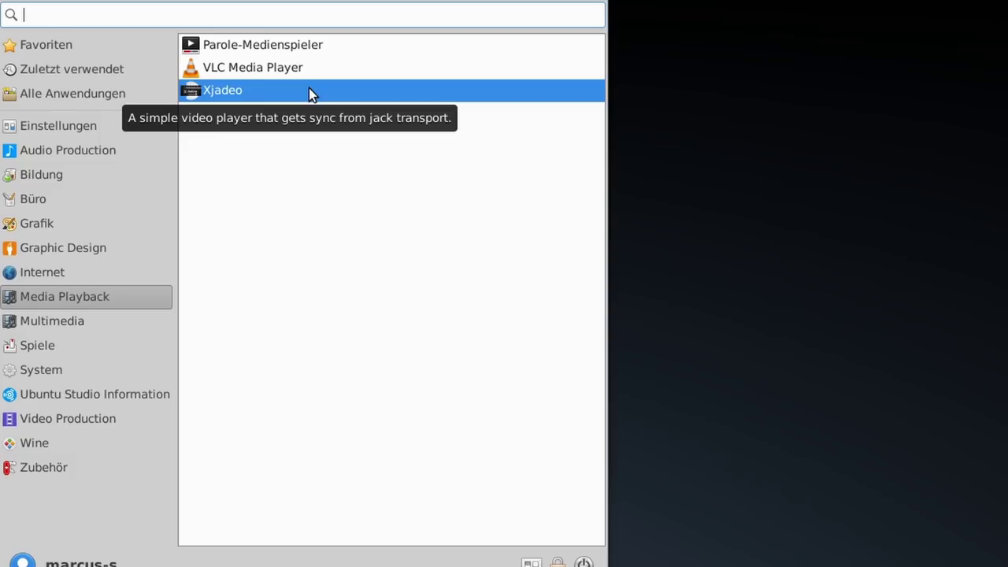
left_click(52, 321)
scroll(465, 259, "down", 5)
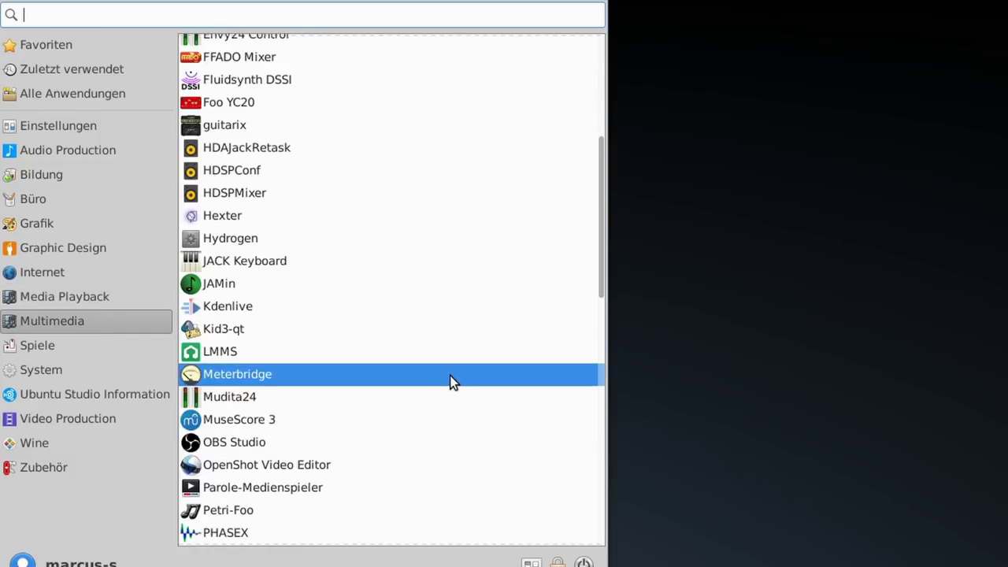
scroll(455, 385, "up", 5)
scroll(455, 384, "down", 6)
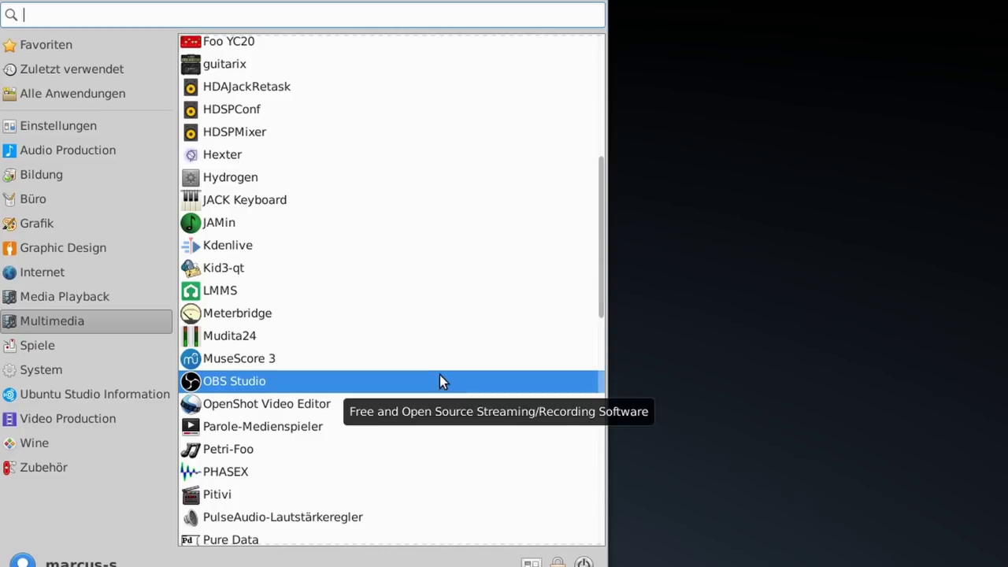
scroll(449, 331, "up", 4)
scroll(421, 267, "down", 5)
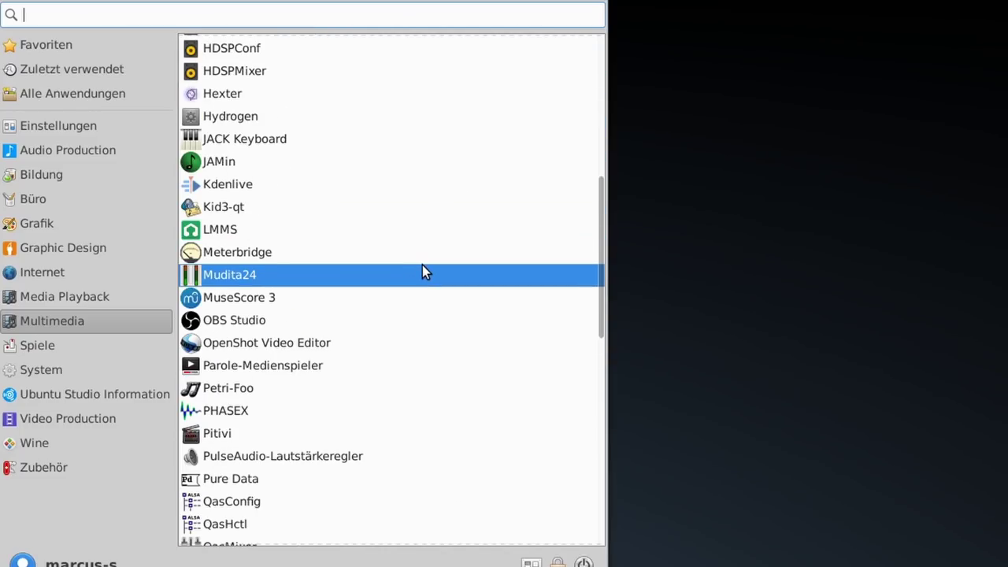
scroll(422, 268, "up", 6)
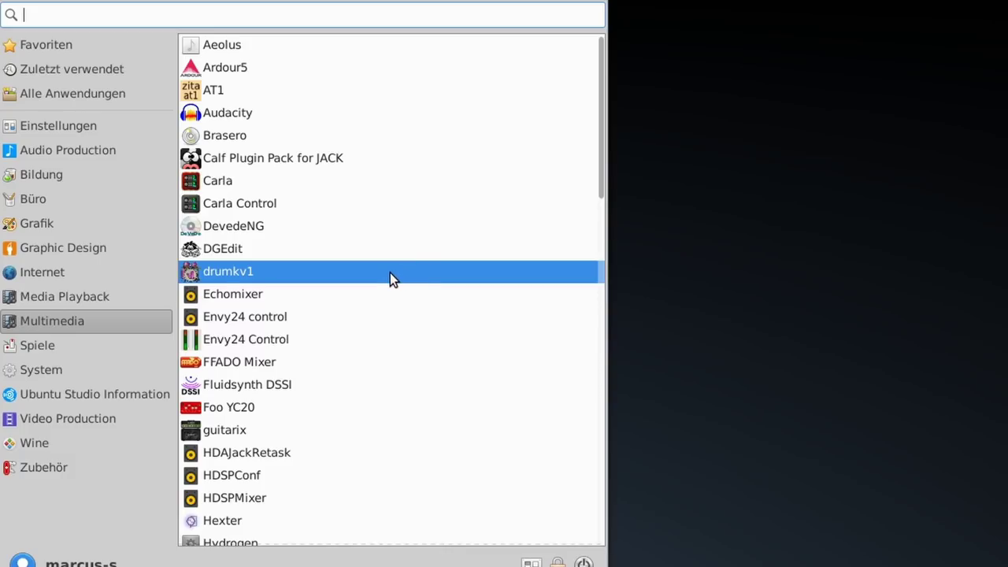
Examine the Spiele, System, Ubuntu Studio Information, Video Production and Wine categories of the application menu
left_click(94, 345)
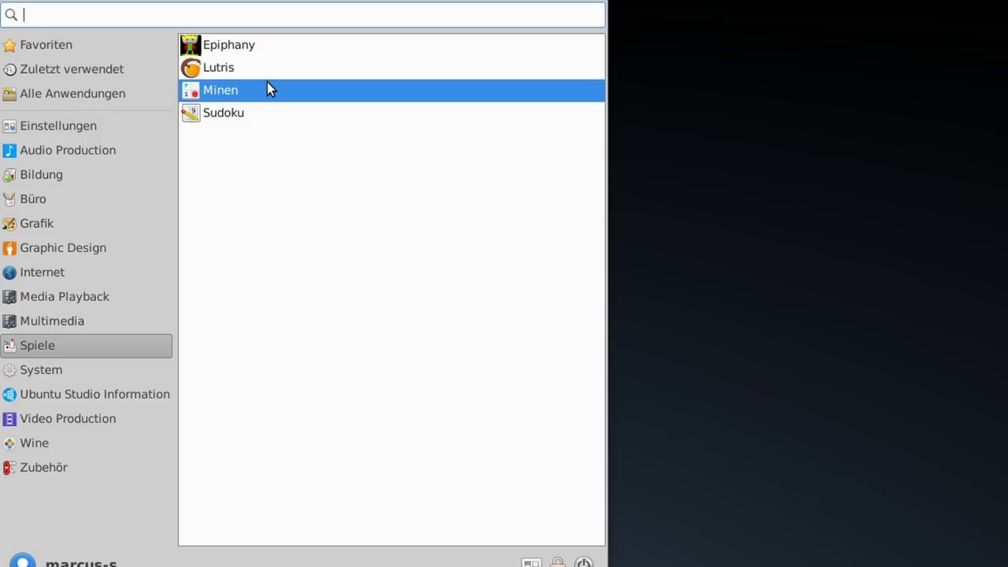
left_click(116, 365)
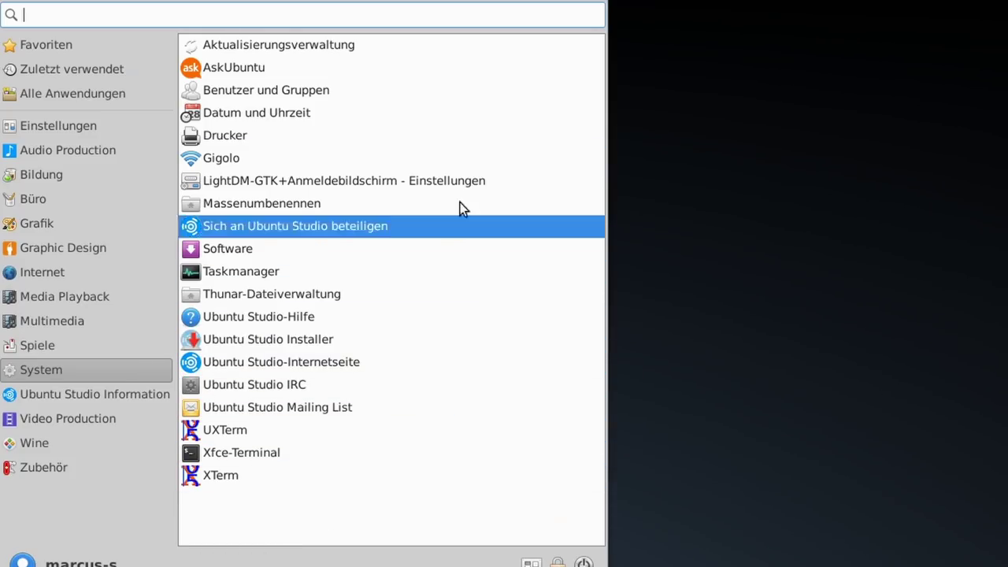
left_click(61, 402)
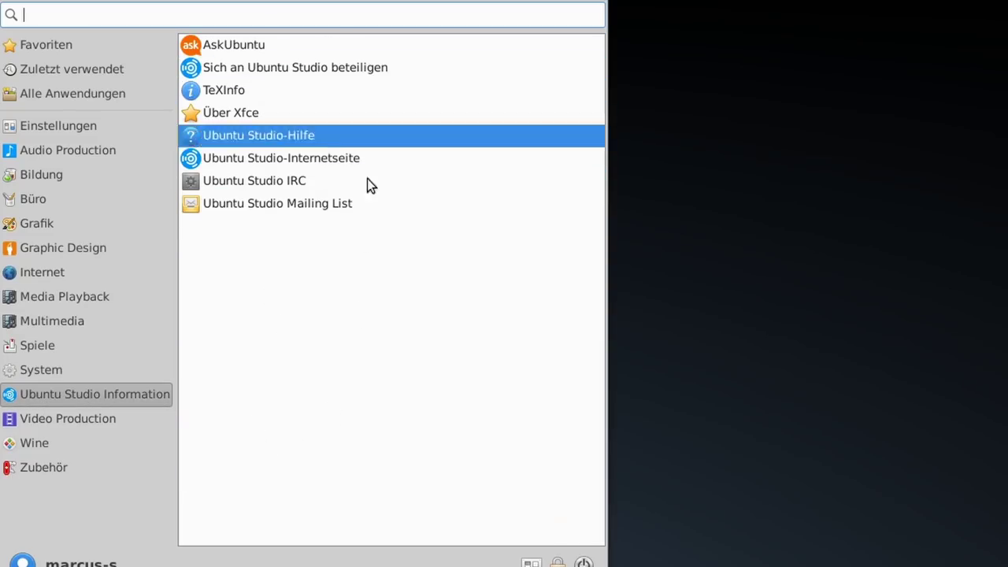
left_click(118, 423)
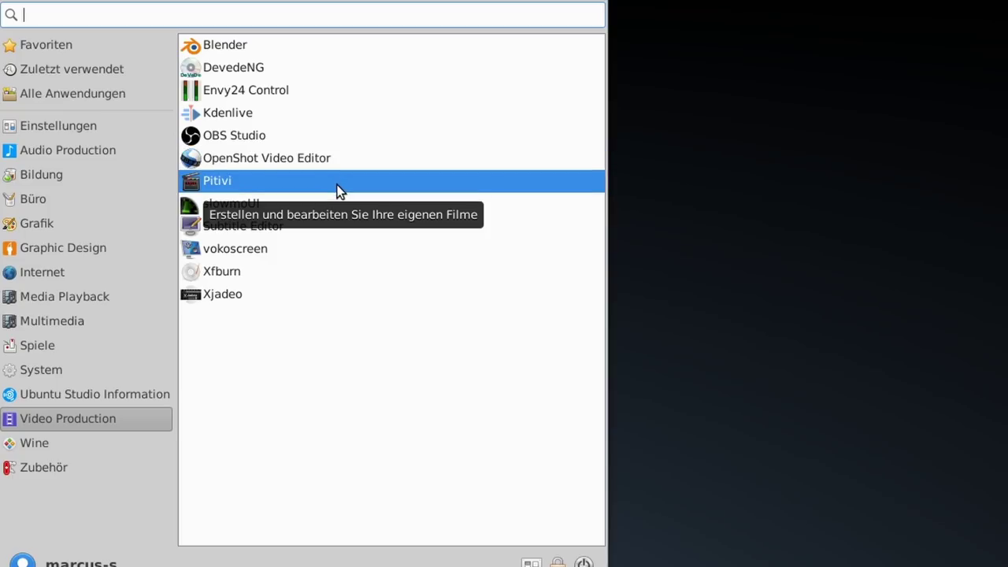
left_click(122, 445)
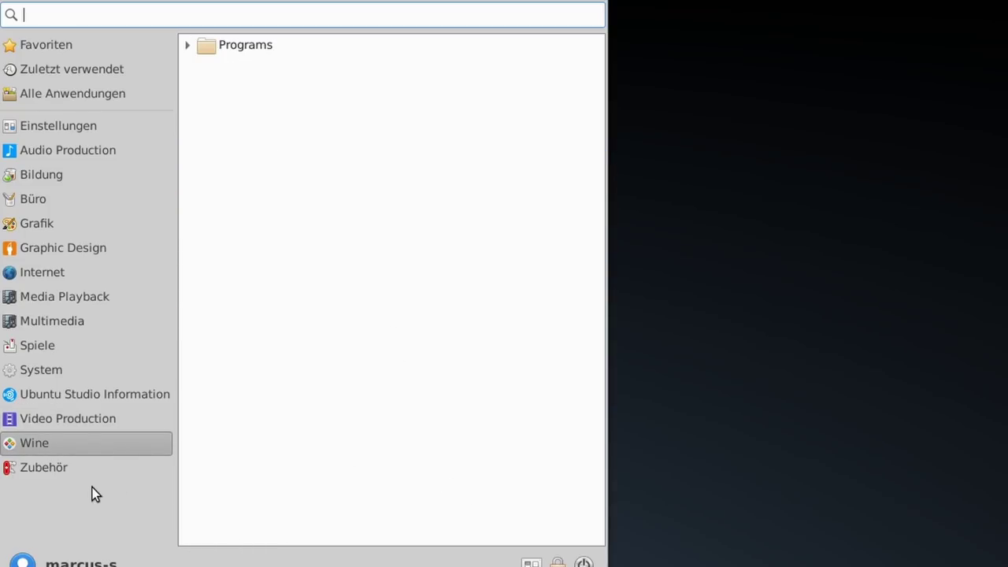
Open the Dateien file manager from the Zubehör category, then close its window again
left_click(93, 468)
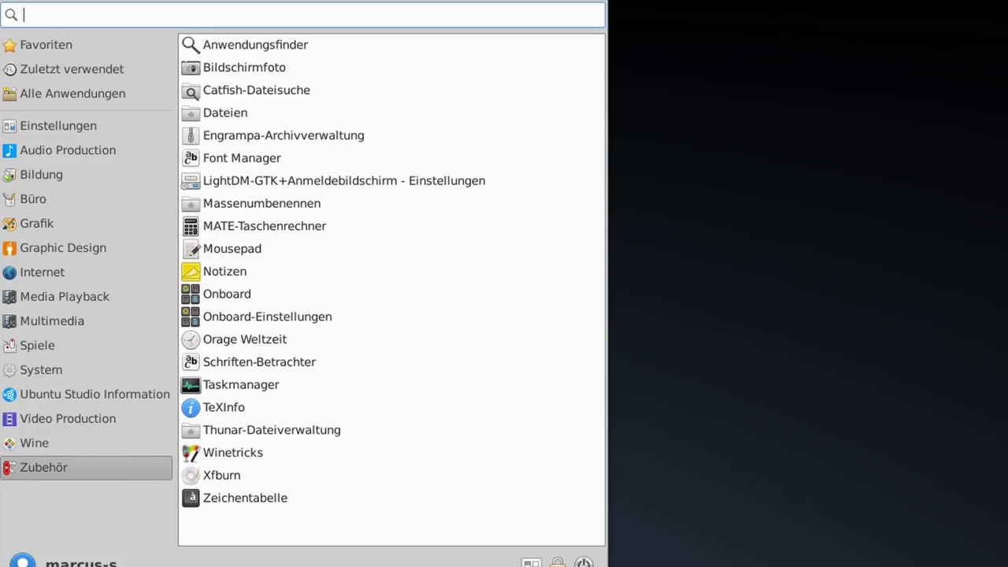
left_click(429, 120)
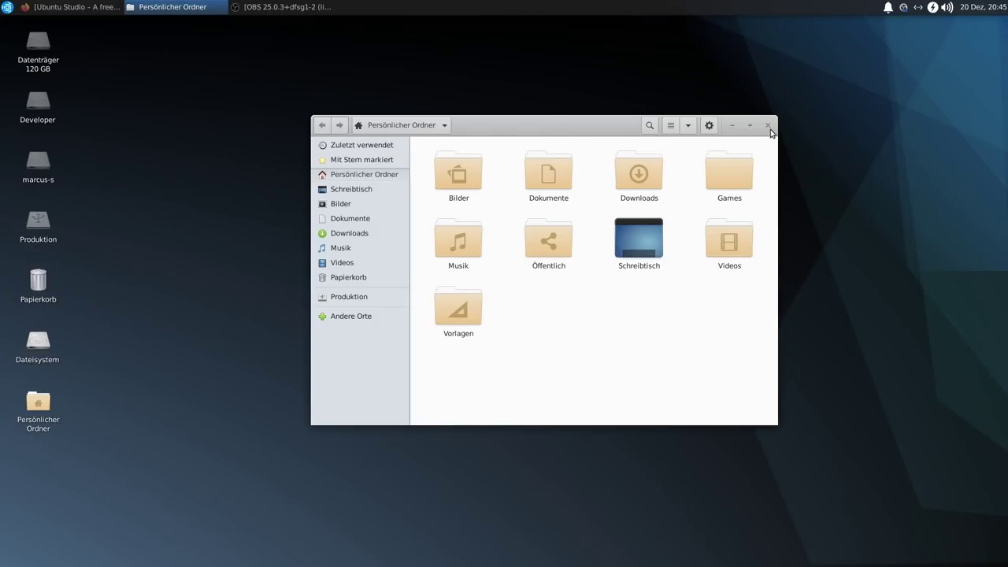
left_click(768, 126)
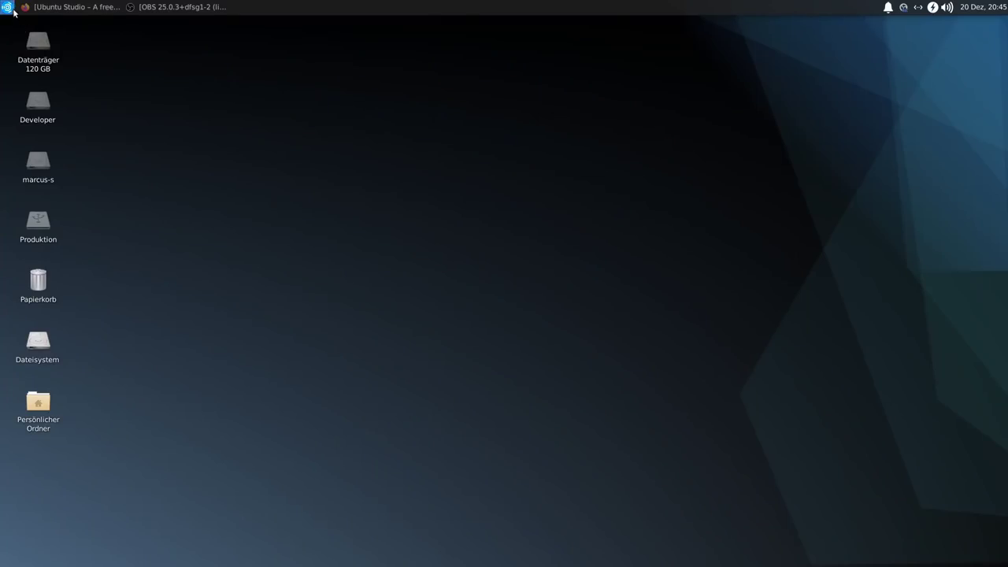
Launch Blender from the Graphic Design category, dismiss its splash screen and view the default cube from another angle
left_click(8, 7)
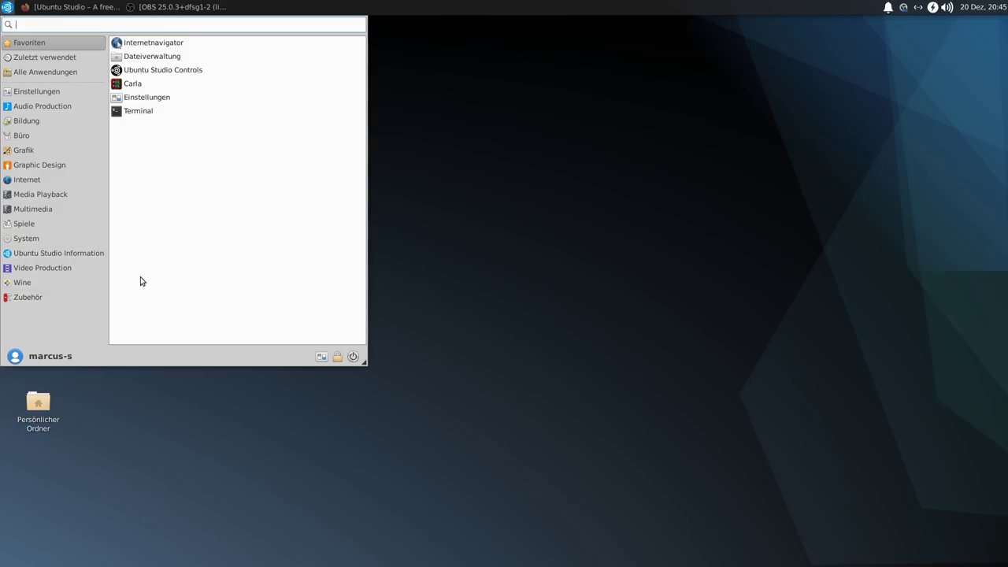
left_click(60, 165)
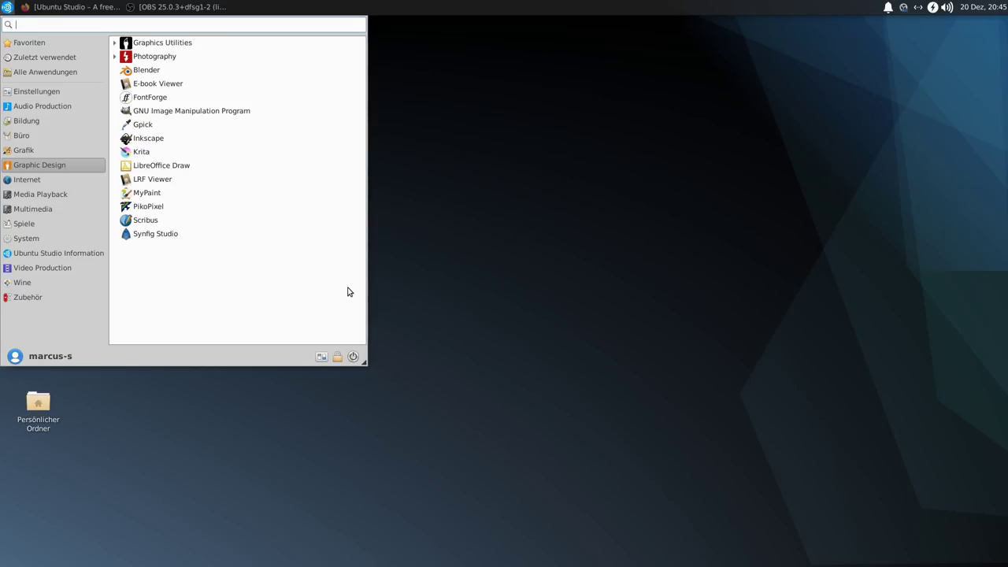
left_click(193, 83)
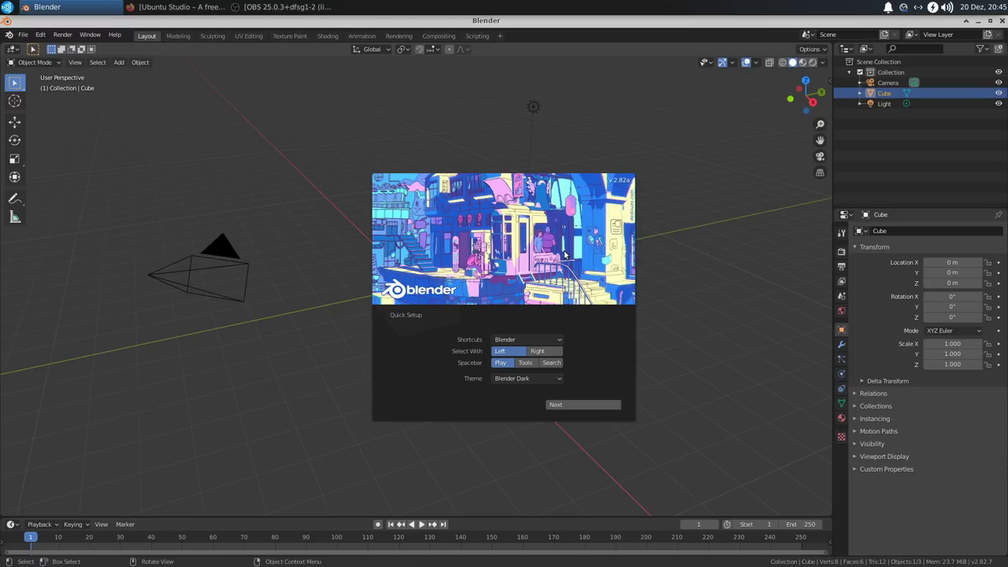
left_click(587, 233)
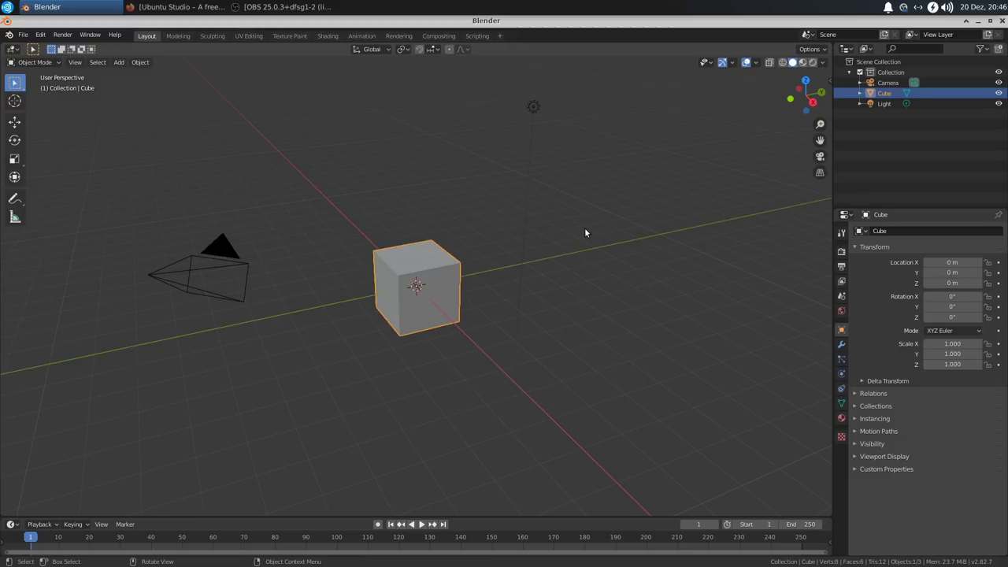
left_click_drag(468, 286, 315, 197)
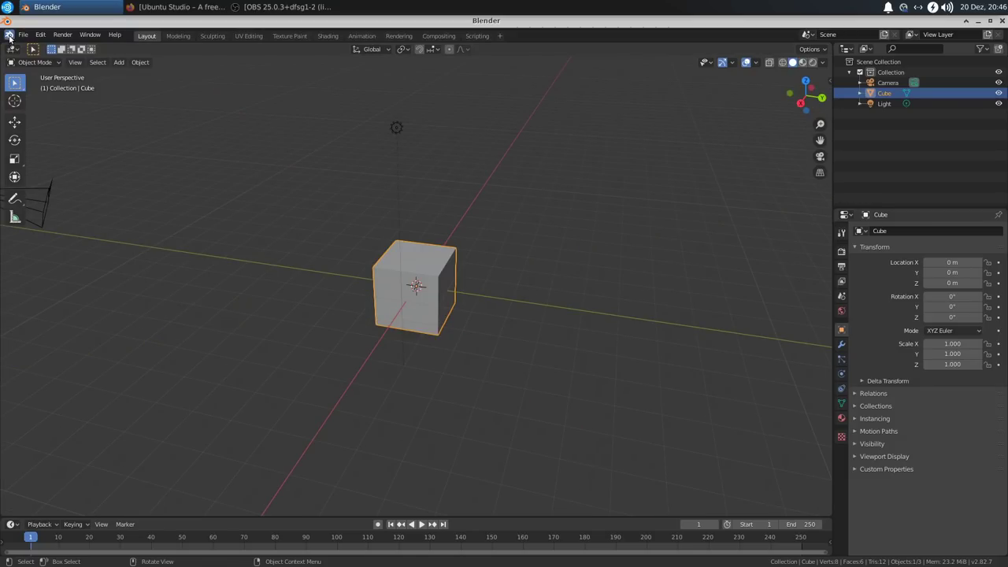
Set the Cycles render device to OpenCL in Blender's System preferences
left_click(9, 36)
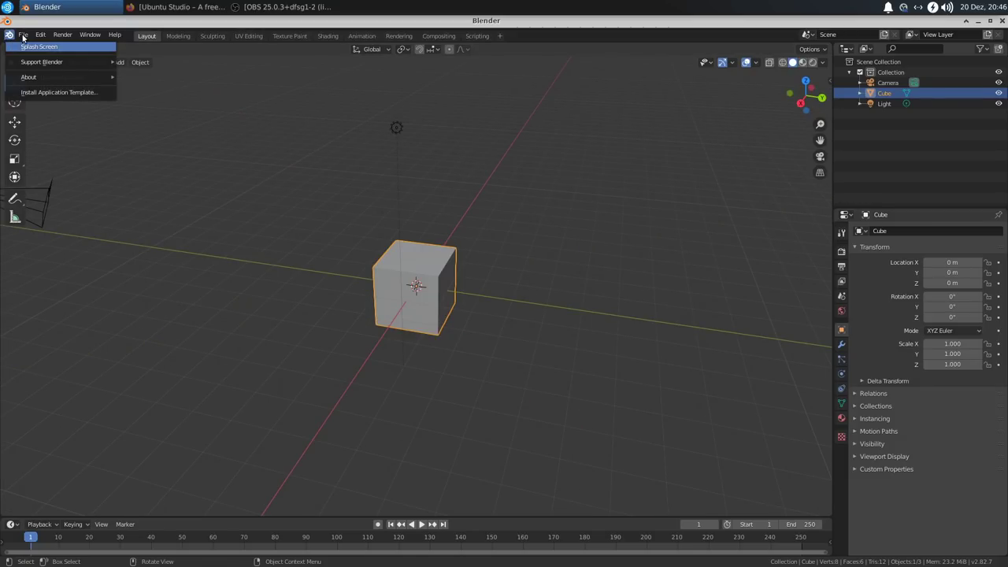
mouse_move(40, 34)
left_click(66, 186)
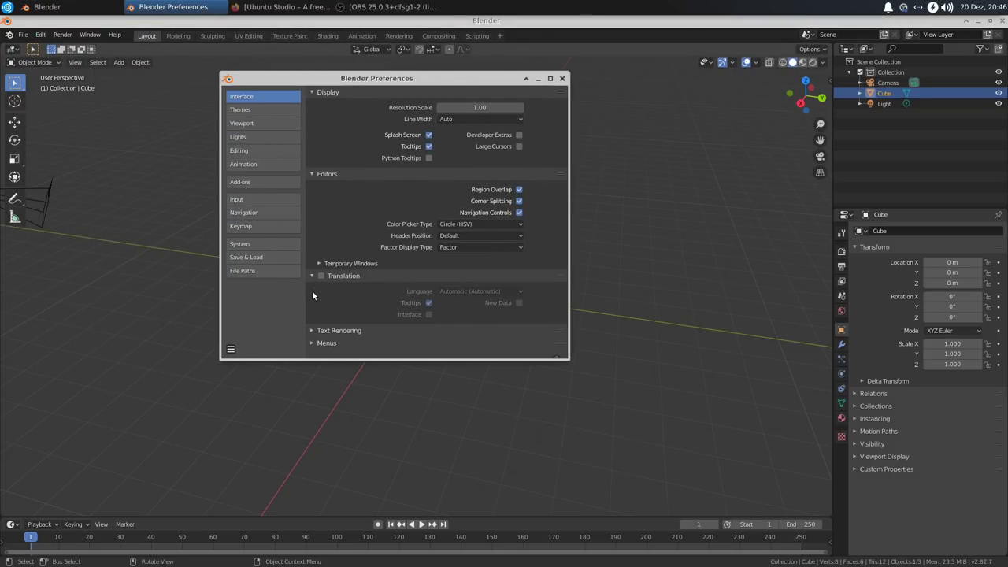
left_click(259, 245)
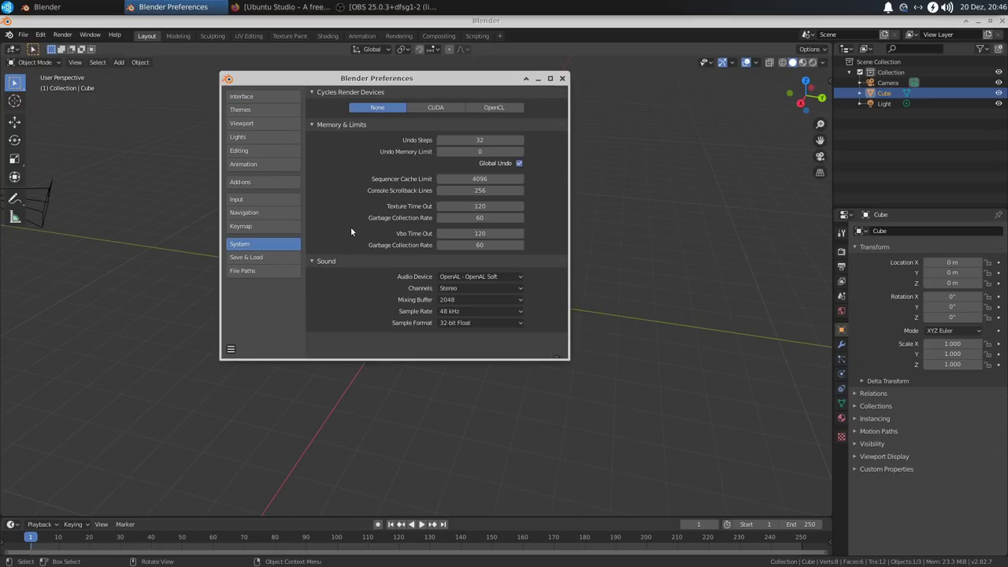
left_click(500, 107)
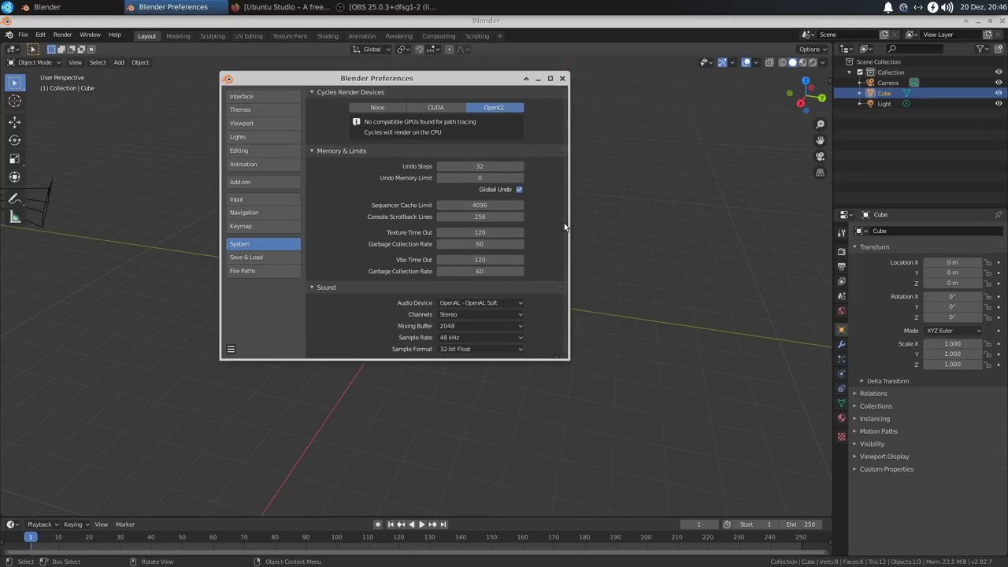
left_click(394, 107)
left_click(485, 108)
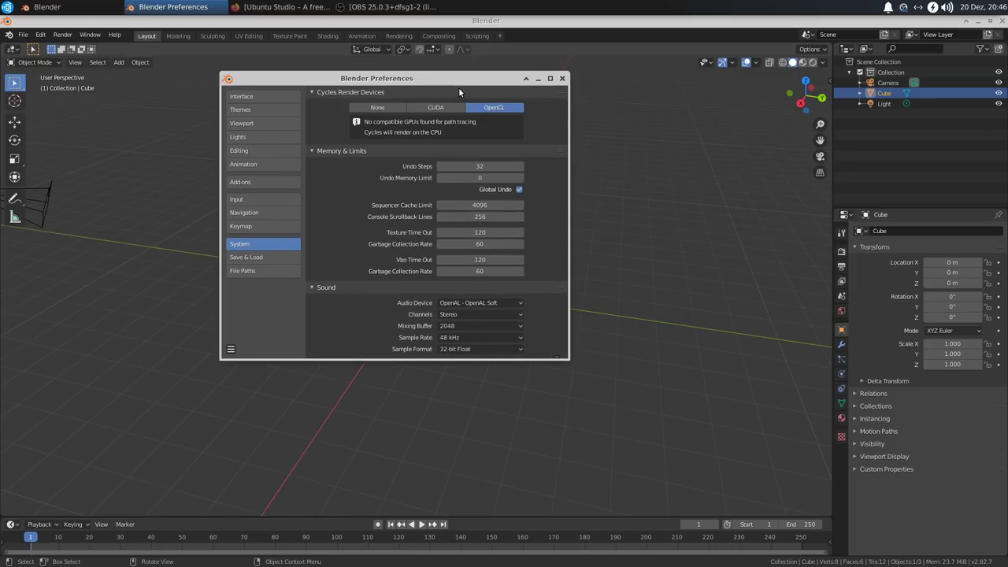
Reposition and enlarge the Blender Preferences window, then close Blender
left_click_drag(458, 80, 527, 91)
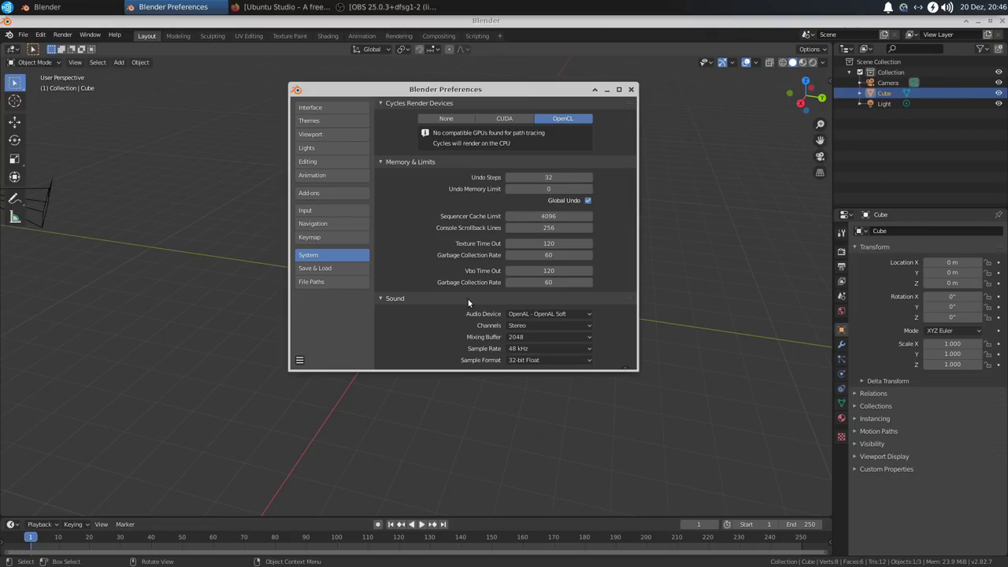
left_click_drag(637, 369, 722, 439)
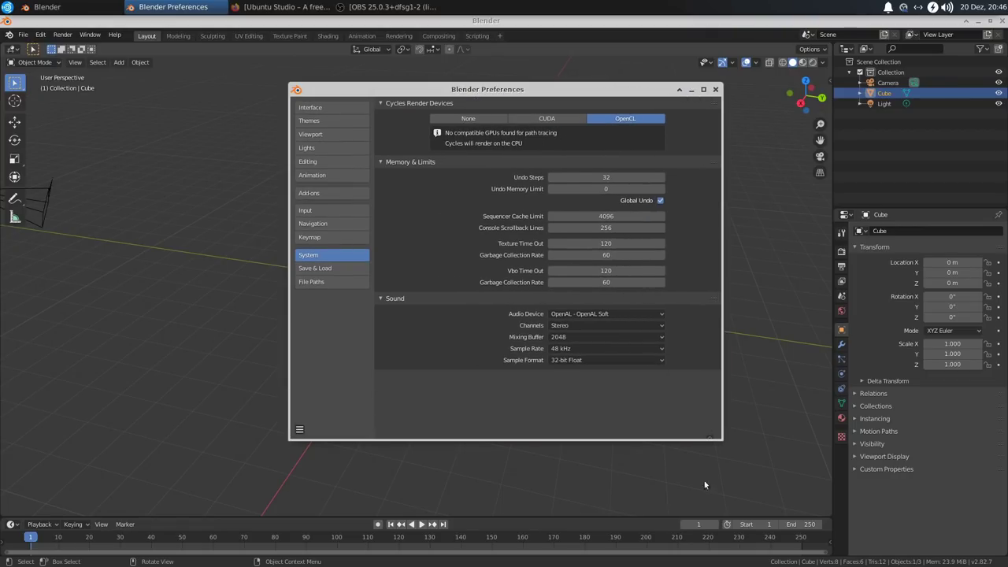
left_click_drag(560, 89, 562, 77)
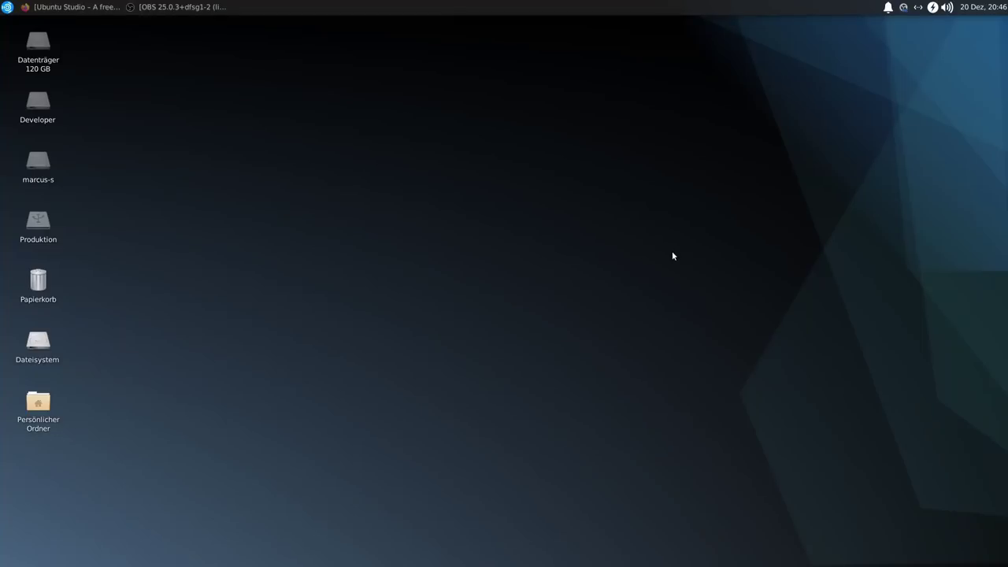
Launch Ardour5 from the Audio Production category of the application menu
left_click(7, 7)
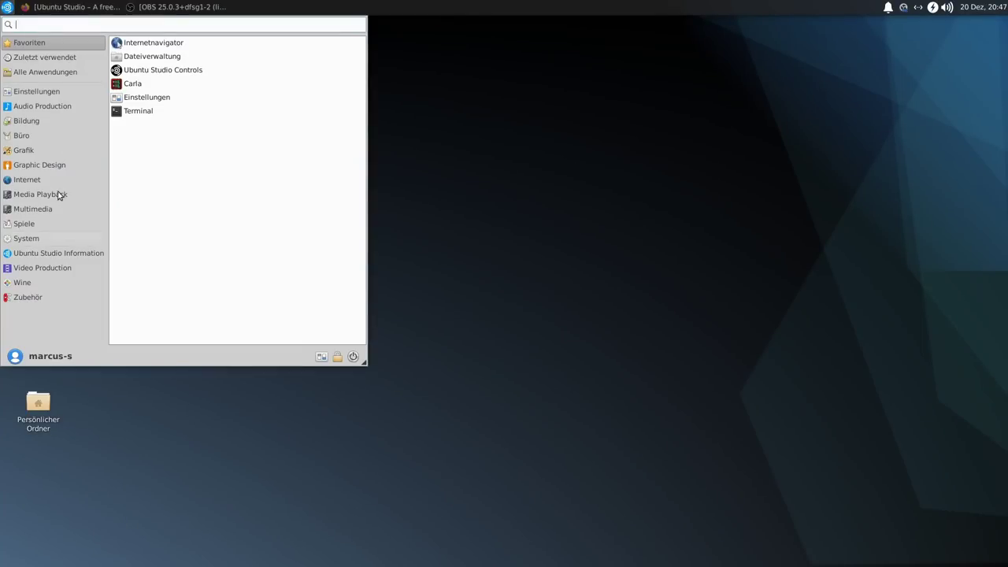
left_click(61, 105)
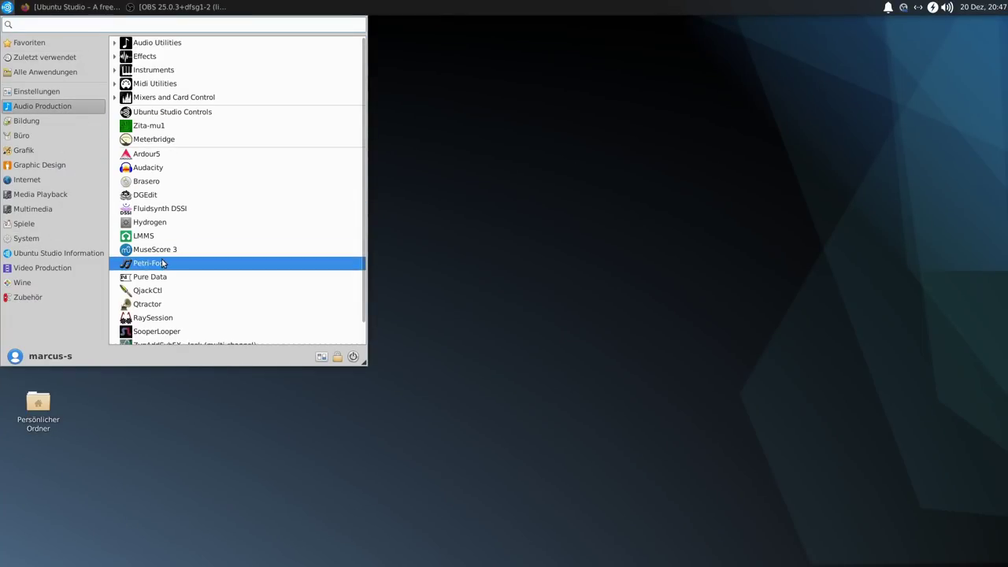
left_click(167, 164)
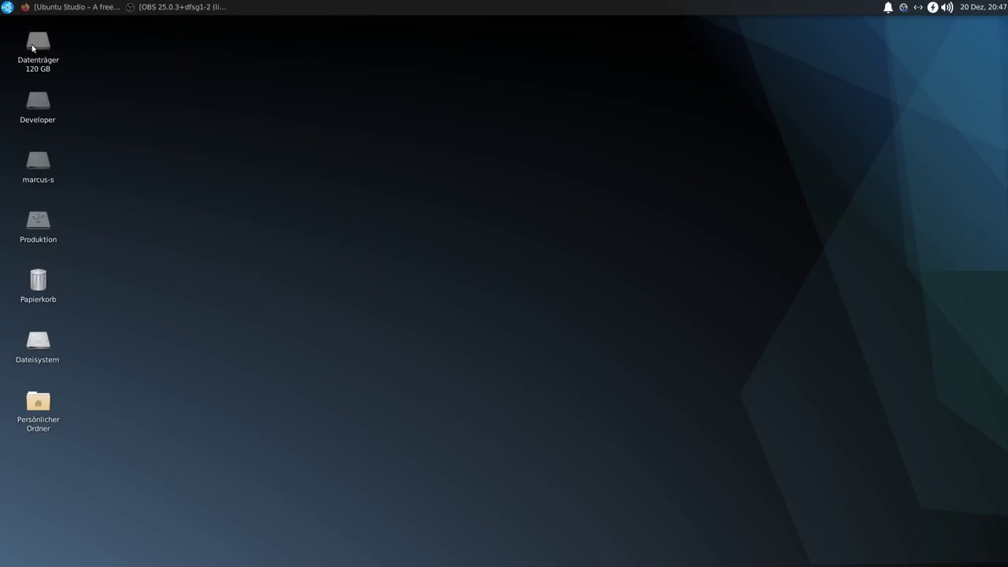
left_click(7, 7)
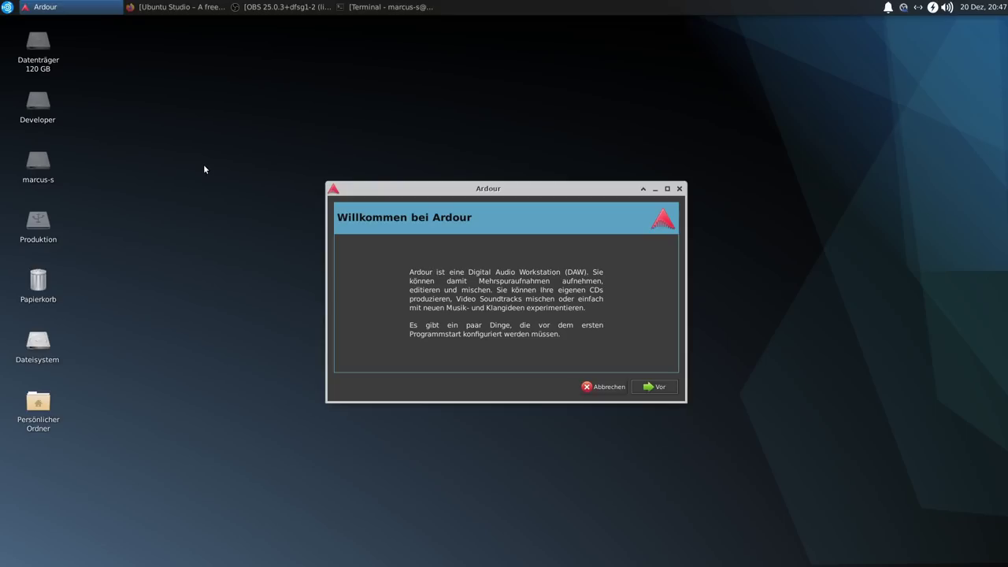
Go through Ardour's first-run setup with Musik as default project folder, monitoring through Ardour and direct use of the master bus
left_click(660, 389)
left_click(419, 307)
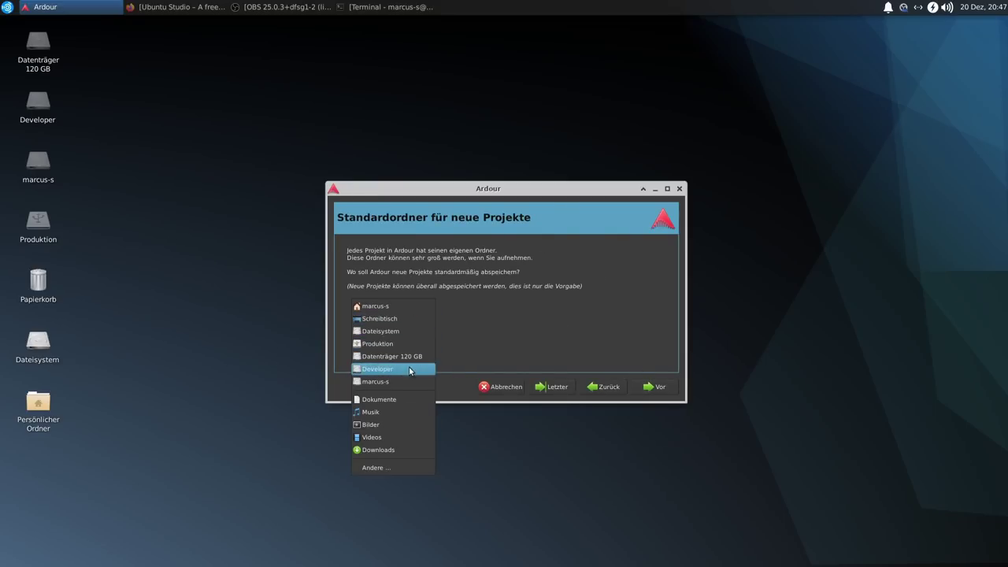
left_click(406, 412)
left_click(650, 388)
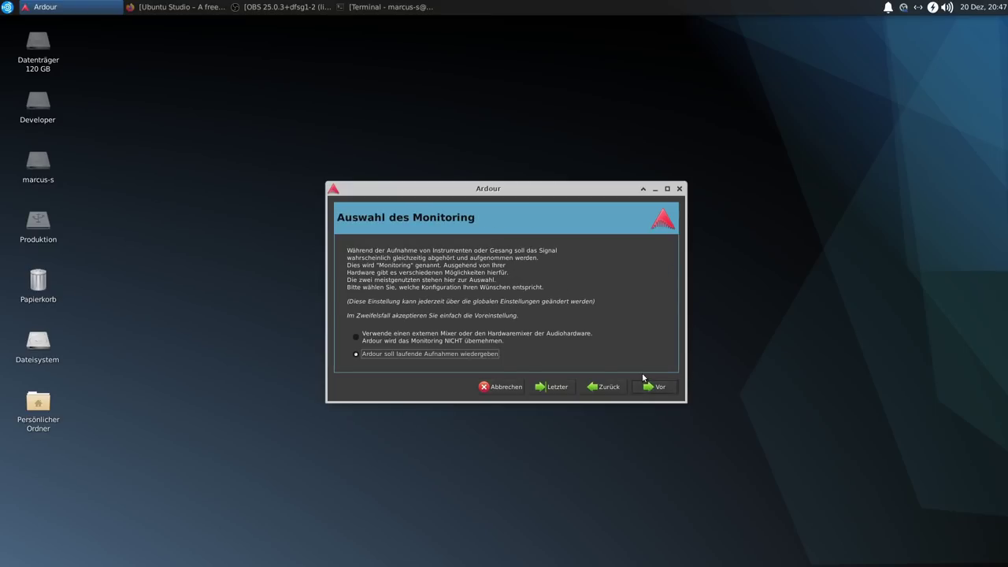
left_click(645, 393)
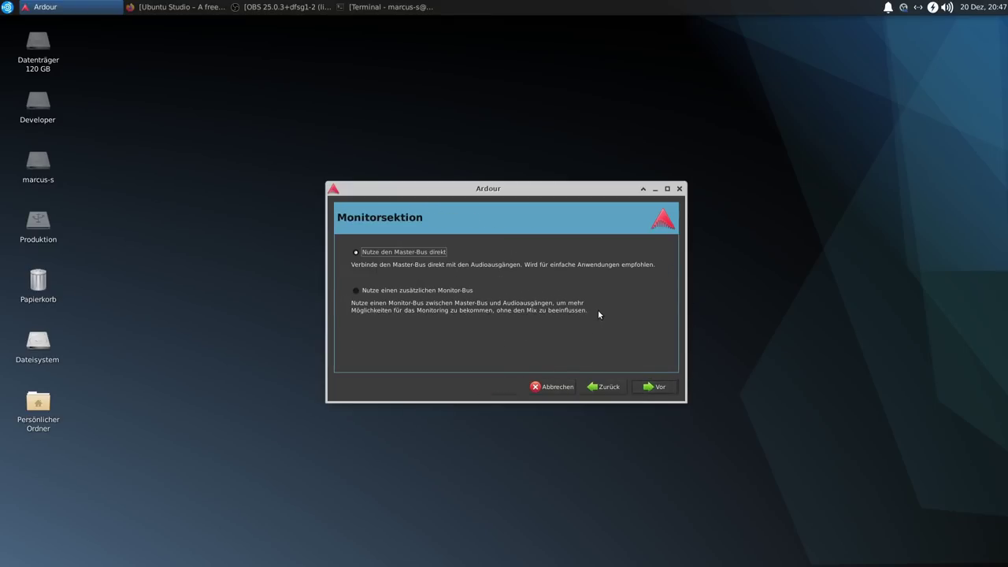
left_click(672, 394)
Try to complete Ardour's first-run setup by choosing a default project folder and letting Ardour play back recordings for monitoring
left_click(661, 387)
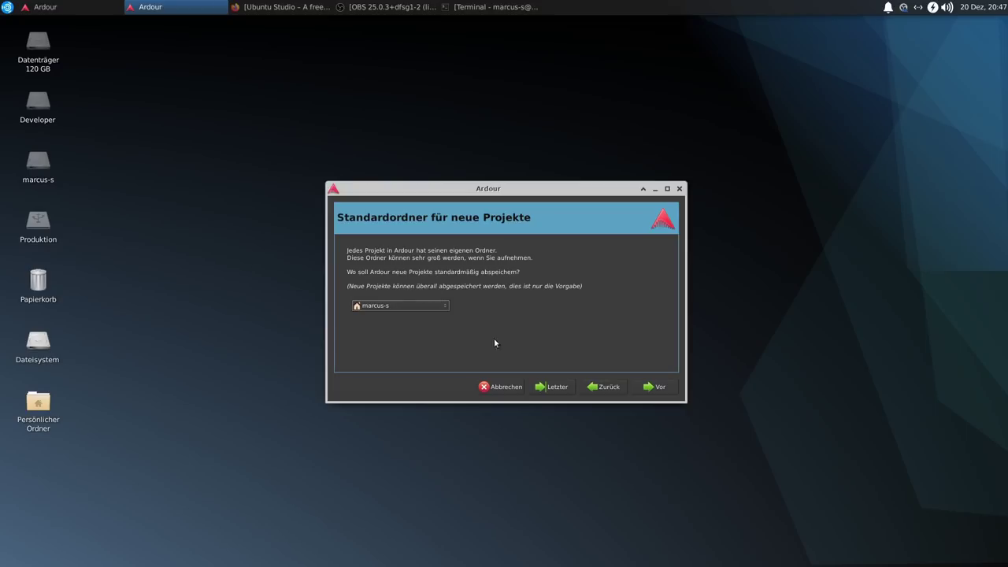
left_click(394, 306)
left_click(379, 419)
left_click(654, 387)
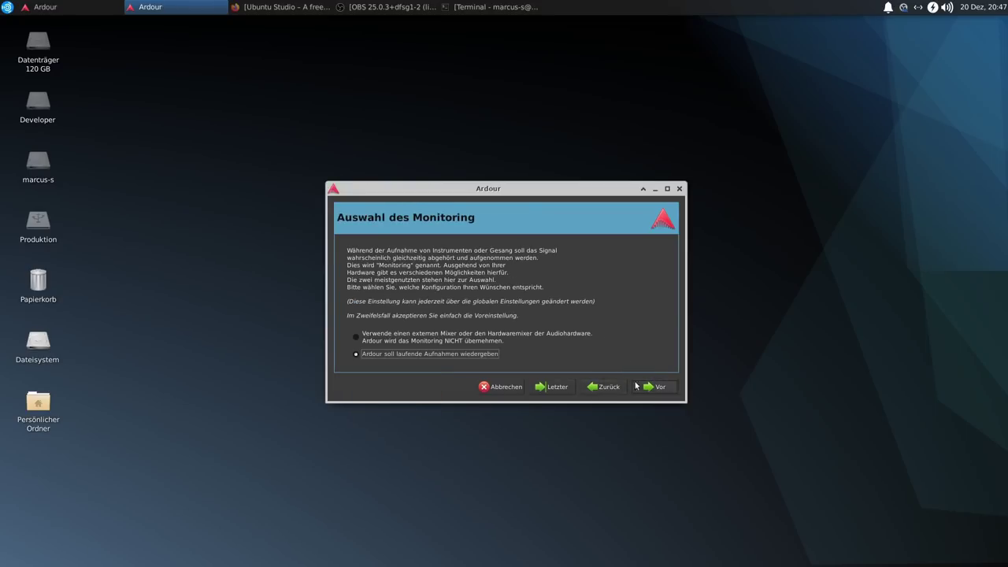
left_click(657, 387)
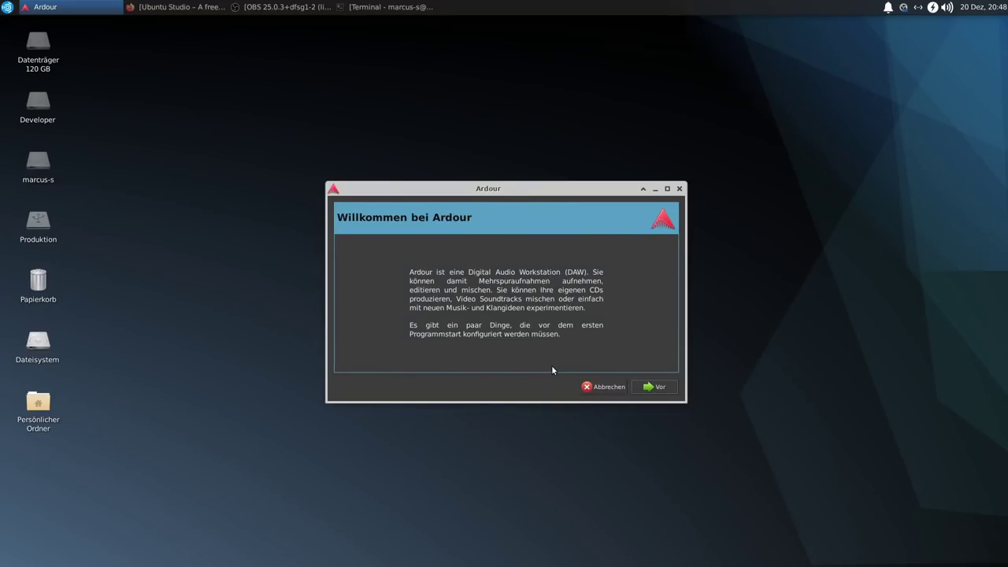
Go through the restarted first-run setup with Musik as default project folder, keeping monitoring through Ardour
left_click(664, 390)
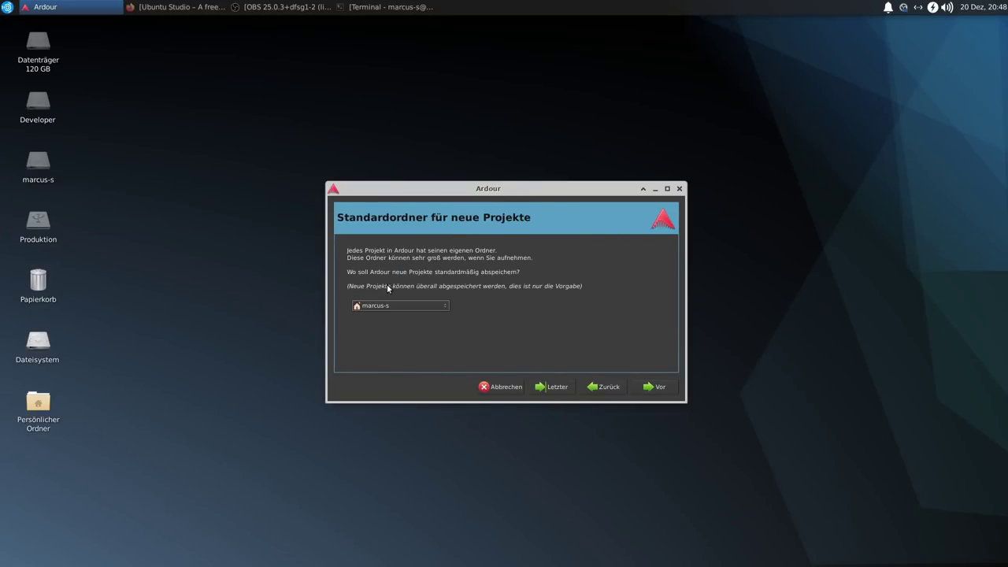
left_click(377, 305)
left_click(382, 411)
left_click(657, 387)
left_click(656, 387)
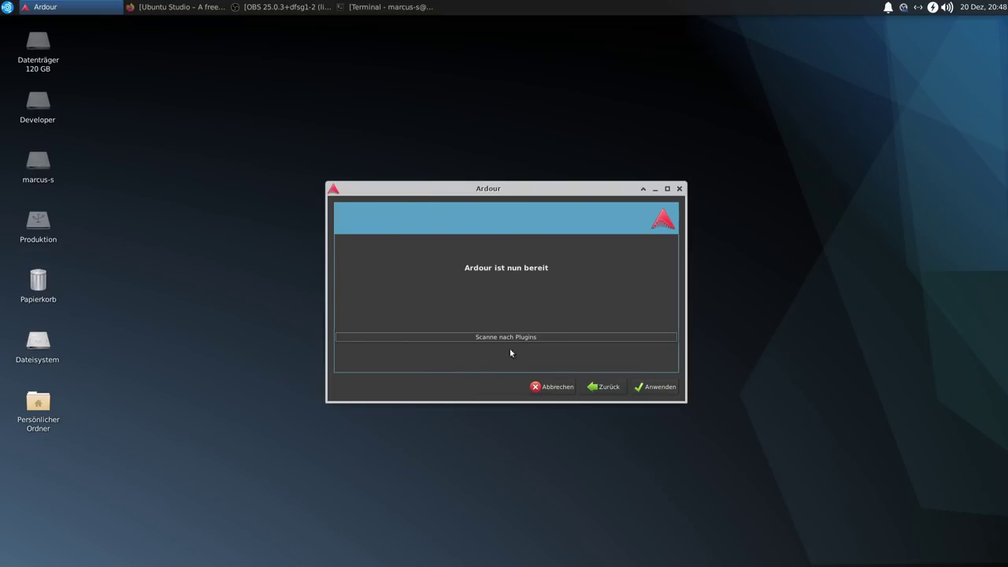
Revisit the monitor section to keep the direct master bus, run the plugin scan and apply the setup
left_click(605, 391)
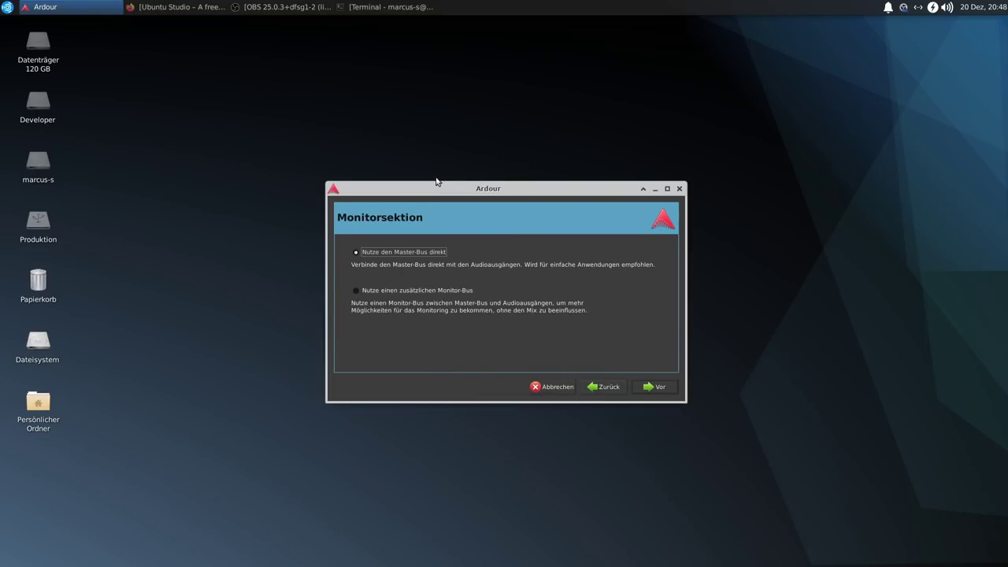
left_click(661, 391)
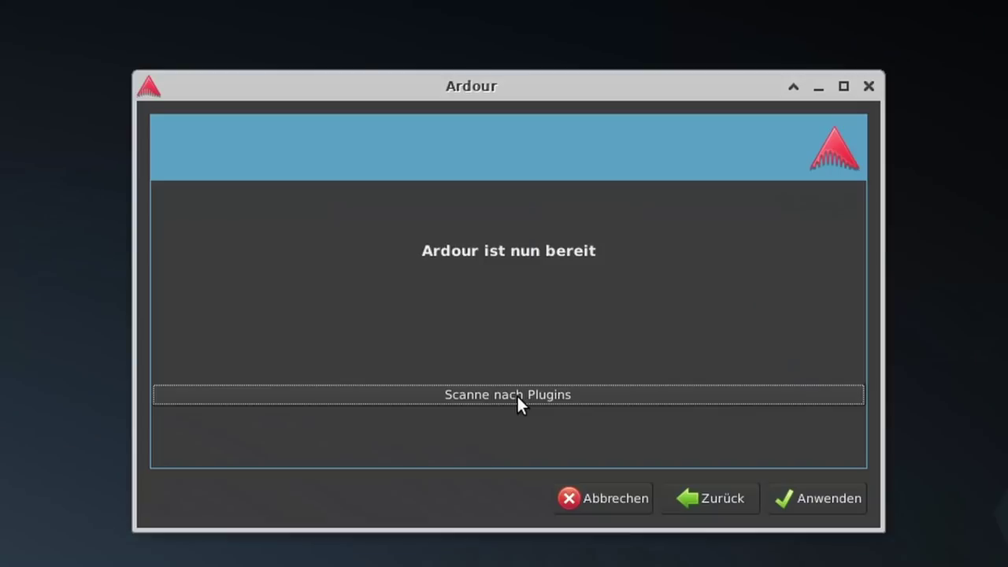
left_click(517, 397)
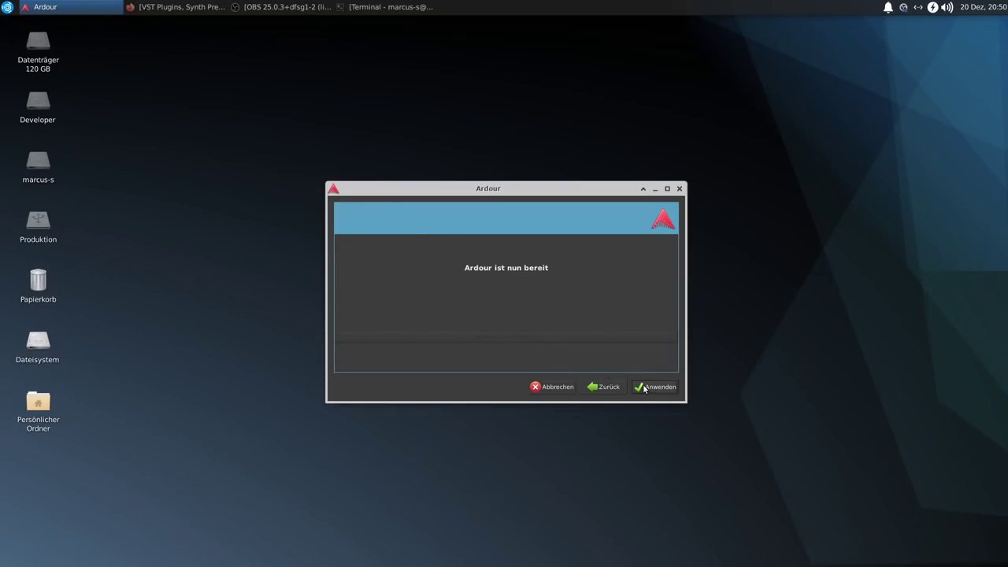
left_click(645, 388)
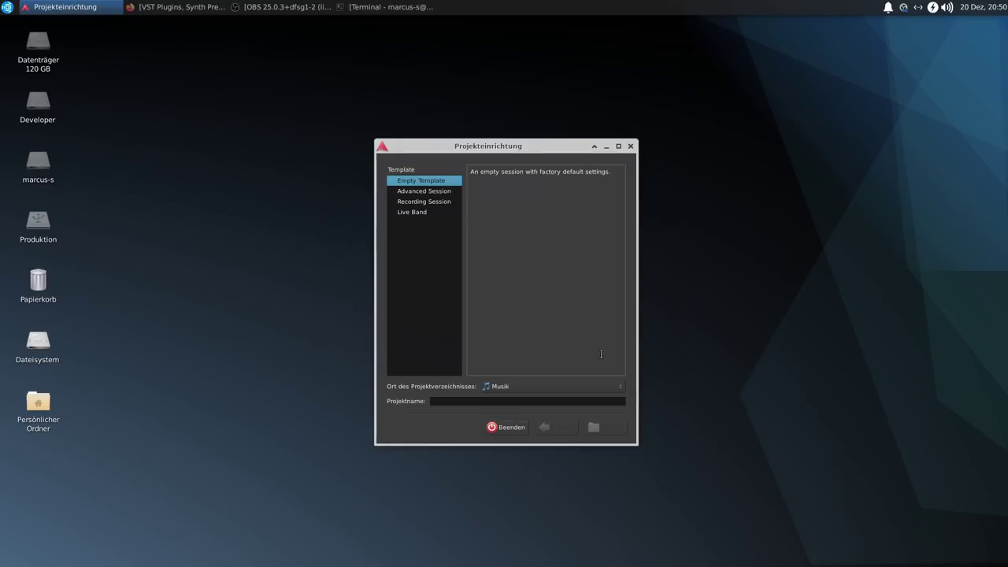
Create a project named tmp from the Empty Template in the Musik folder and open it in the editor
left_click(455, 400)
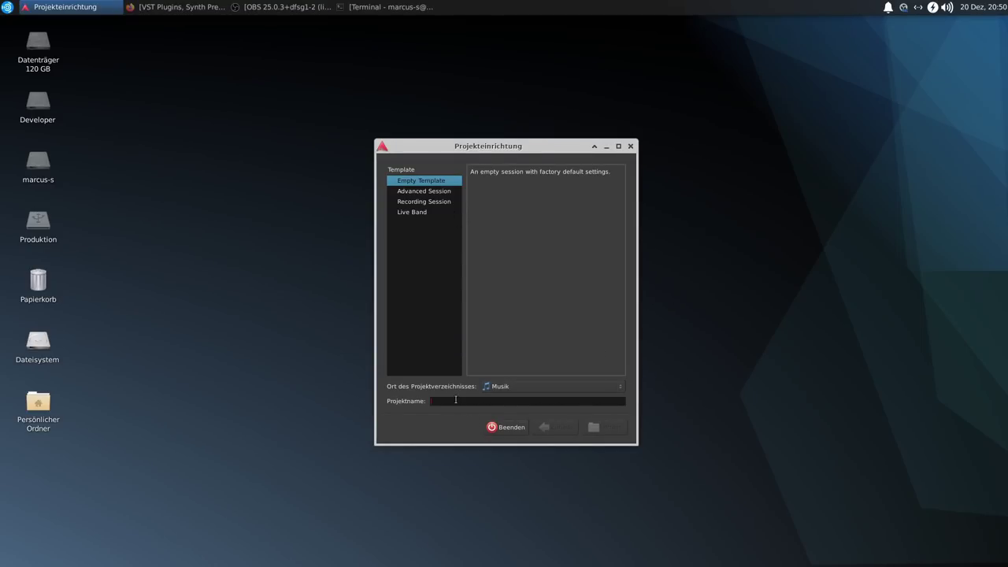
type("tmp")
left_click(604, 427)
left_click(530, 302)
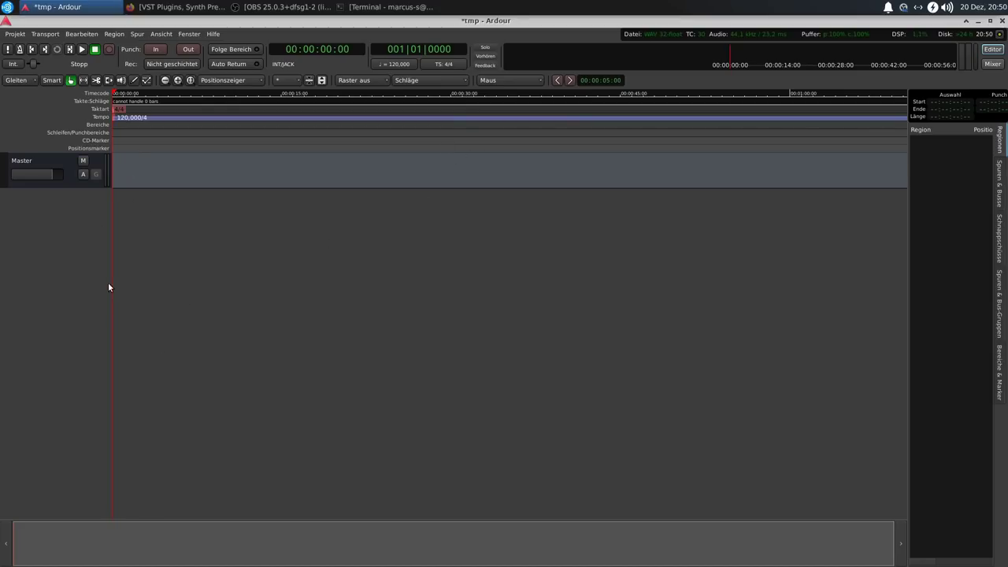
Add one MIDI track with the a-Reasonable Synth instrument and show its mixer strip in the editor
double_click(66, 266)
left_click(38, 185)
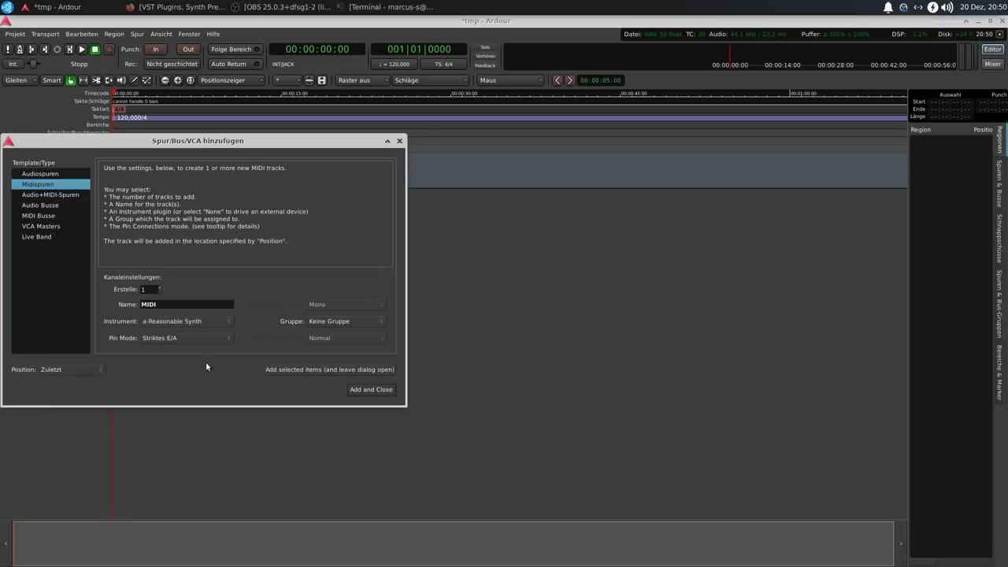
left_click(382, 390)
key("shift+e")
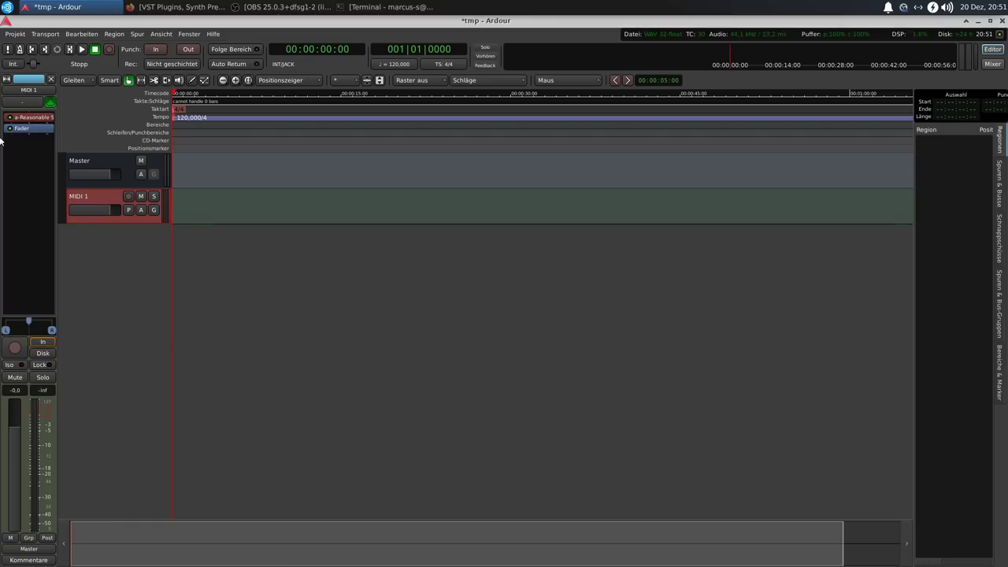
Remove a-Reasonable Synth from the MIDI 1 track and open the plugin manager in an enlarged window
right_click(33, 118)
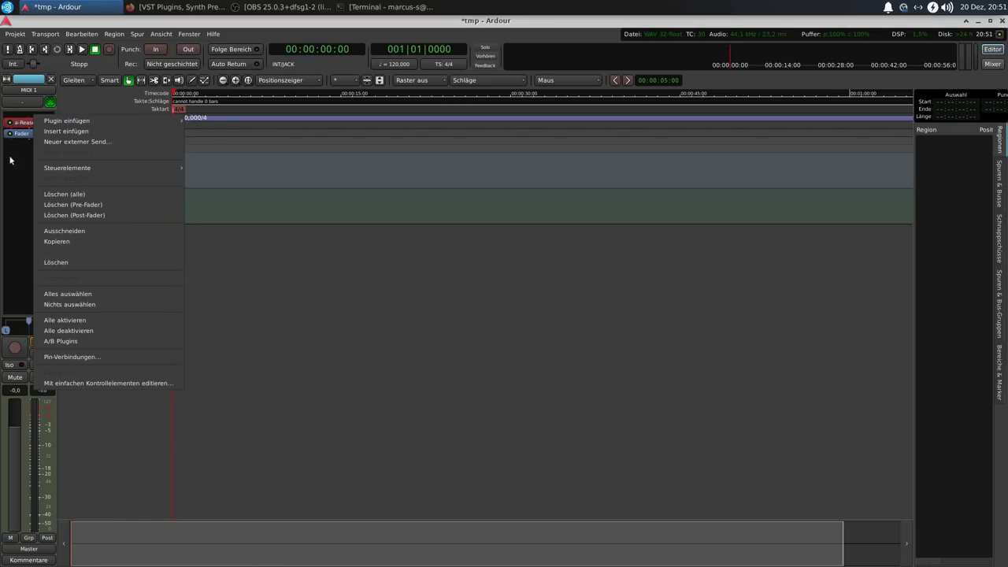
left_click(15, 164)
right_click(32, 119)
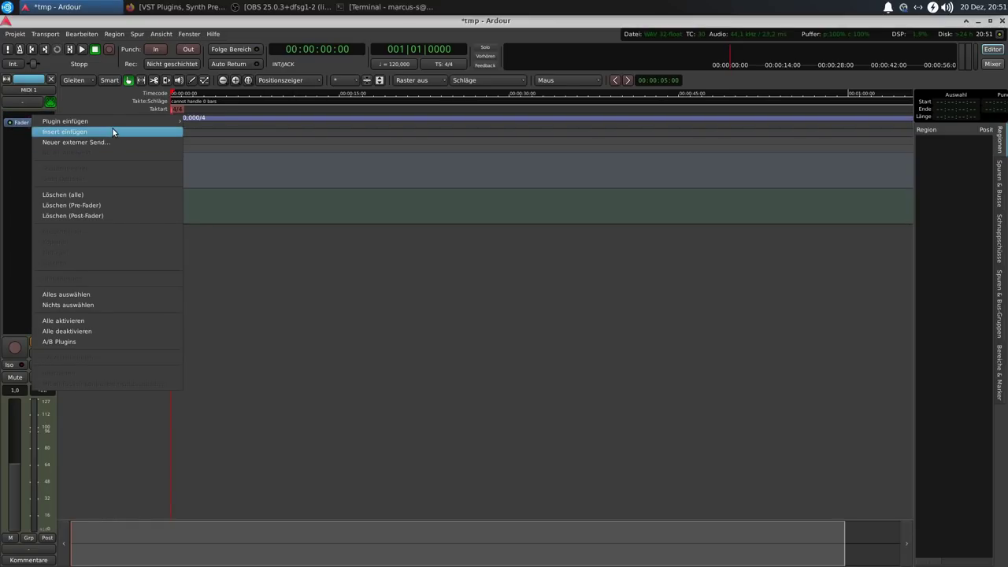
mouse_move(115, 119)
left_click(227, 135)
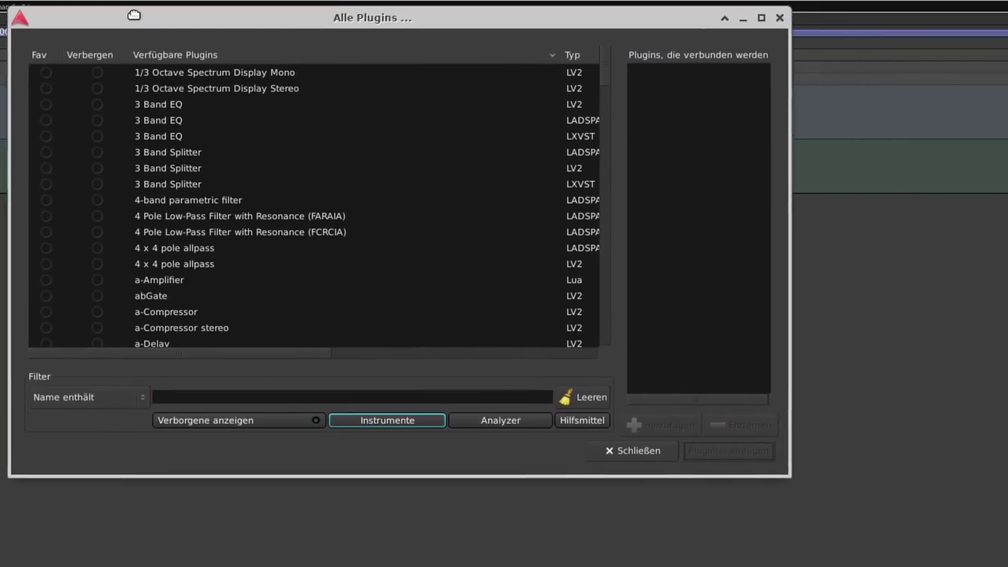
left_click_drag(776, 465, 990, 554)
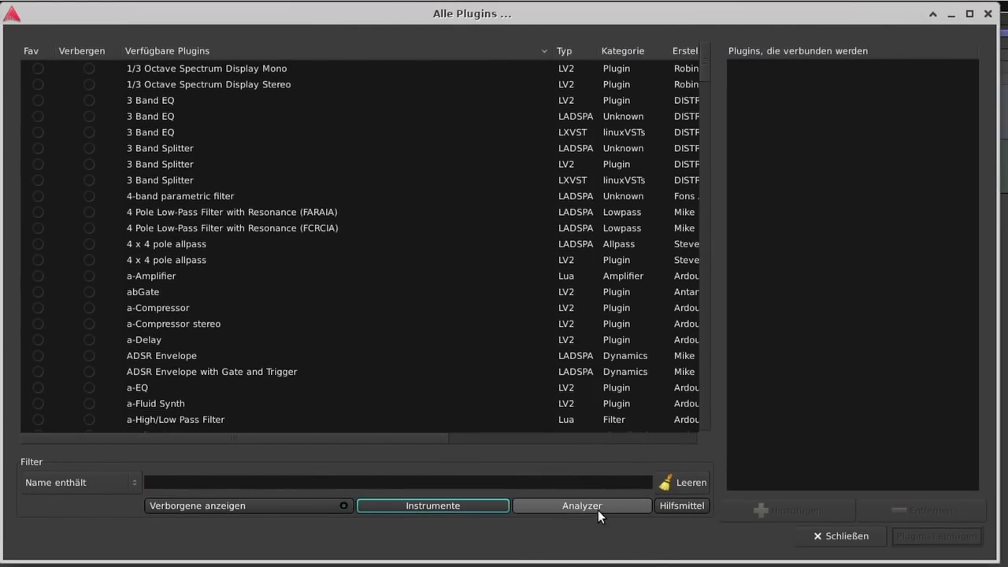
Try the Instrumente and Verborgene anzeigen filters on the list of available plugins
left_click(409, 505)
left_click(317, 508)
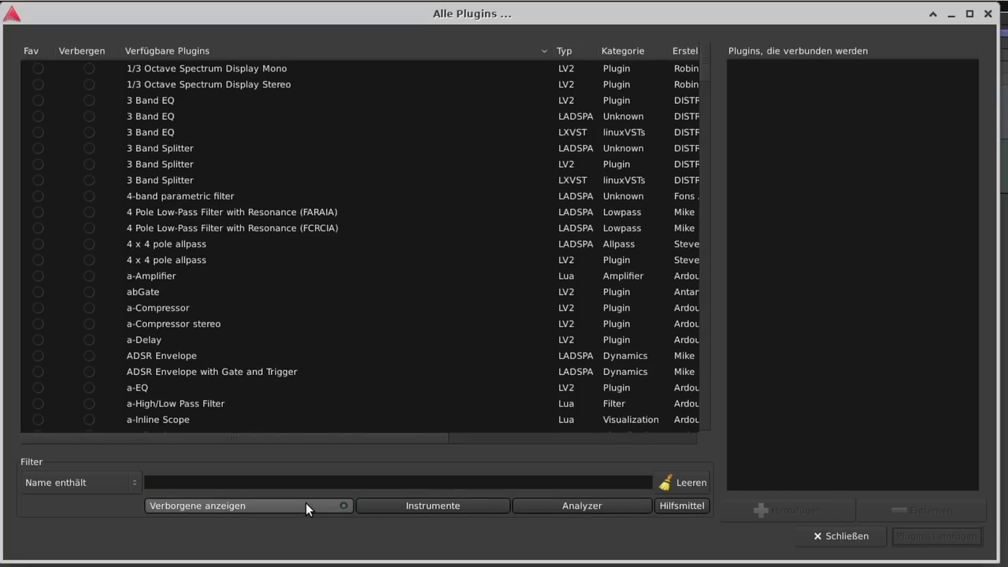
left_click(320, 510)
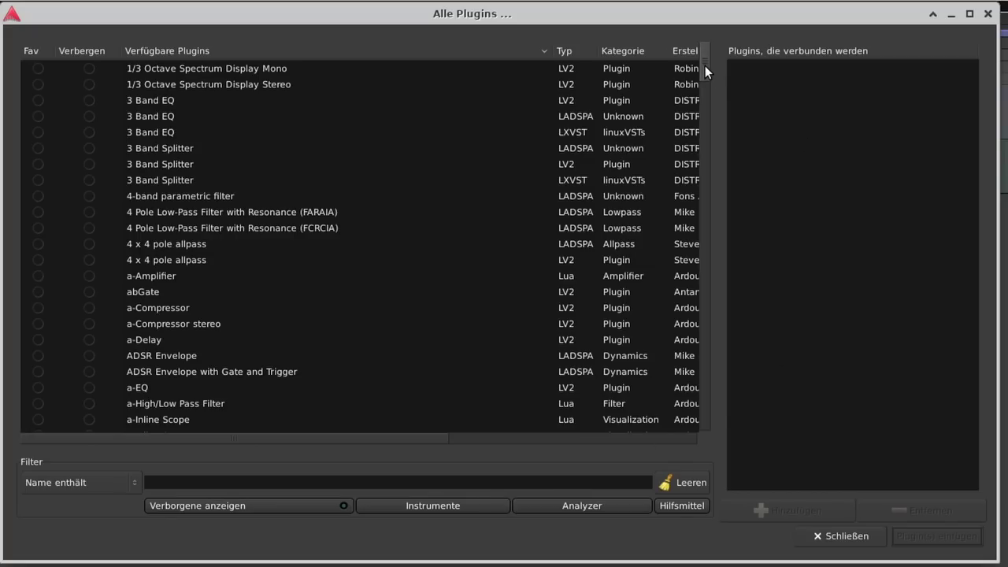
Browse the list of available plugins, looking in particular at the range of Calf equalizers and effects
scroll(705, 71, "down", 8)
scroll(604, 109, "up", 8)
scroll(405, 168, "down", 10)
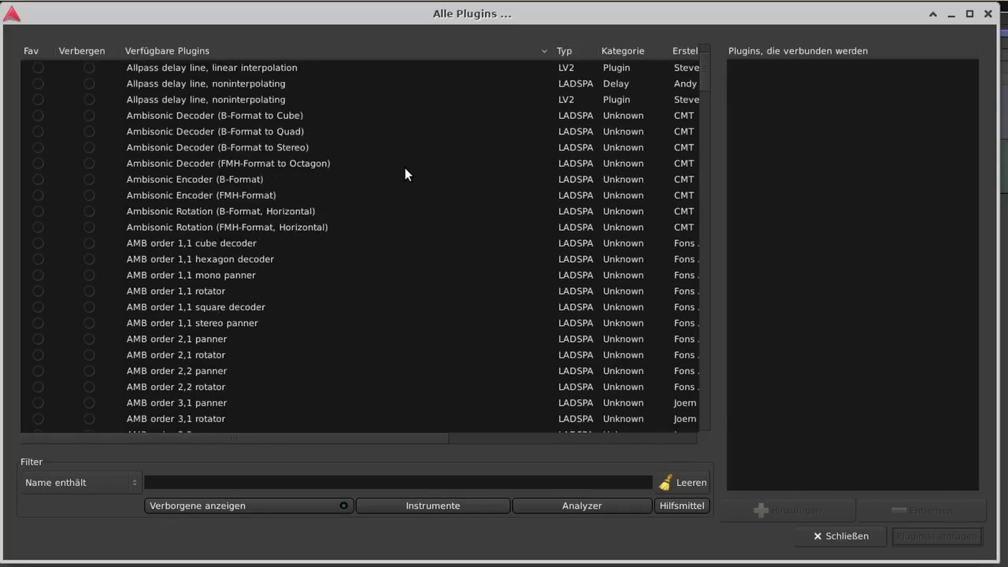
scroll(405, 168, "down", 20)
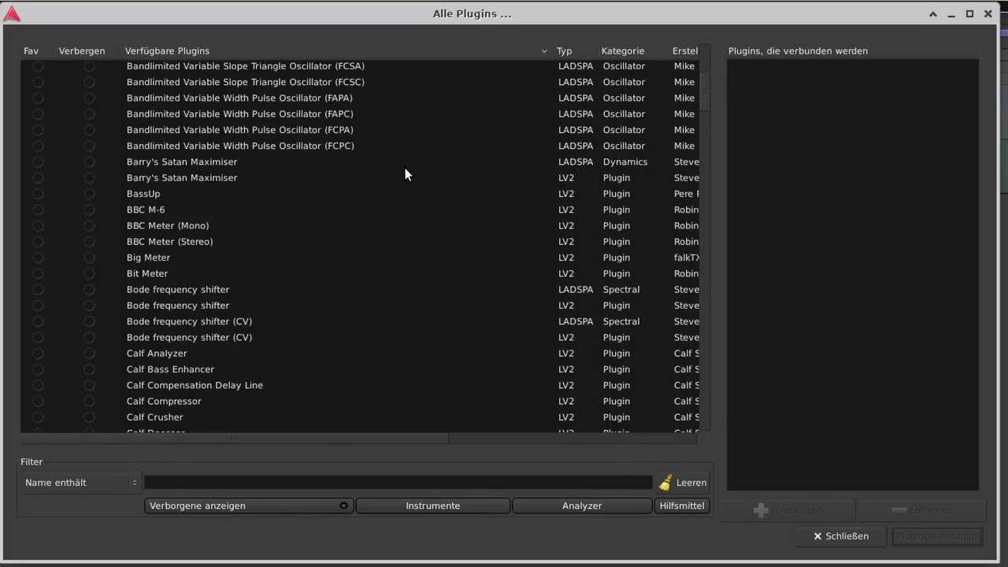
scroll(405, 174, "down", 7)
left_click(221, 178)
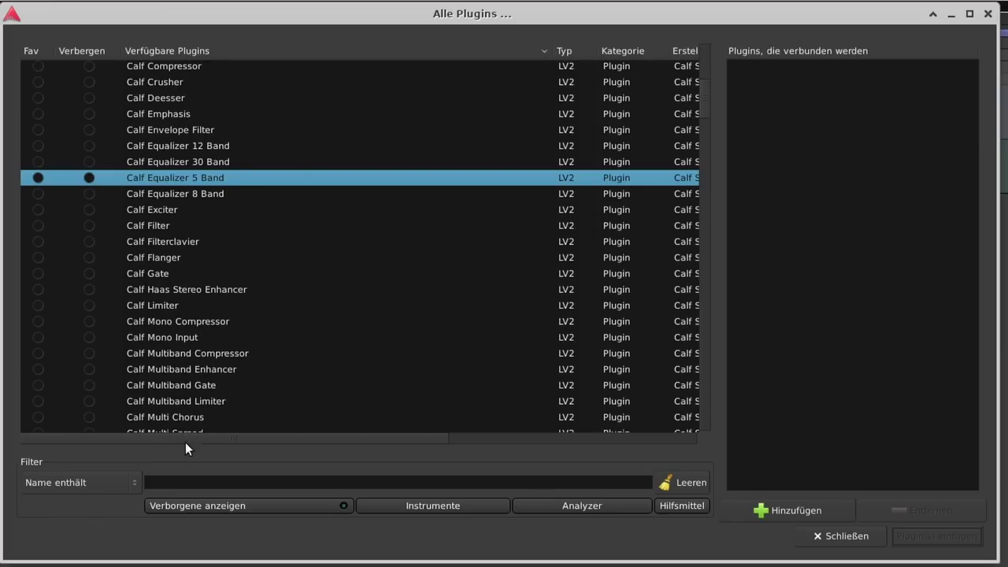
scroll(234, 265, "down", 3)
scroll(234, 265, "up", 5)
scroll(234, 264, "down", 7)
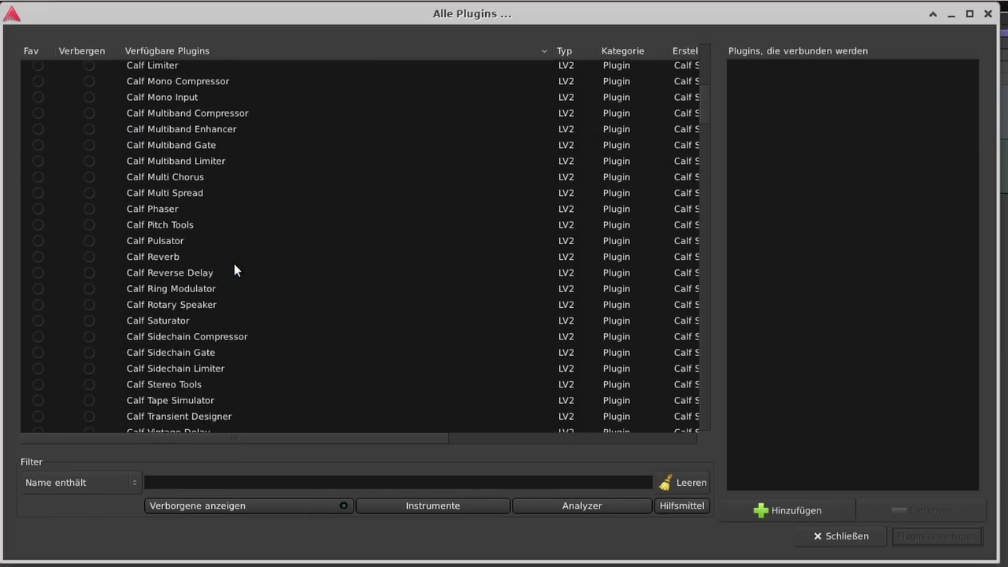
scroll(237, 265, "up", 1)
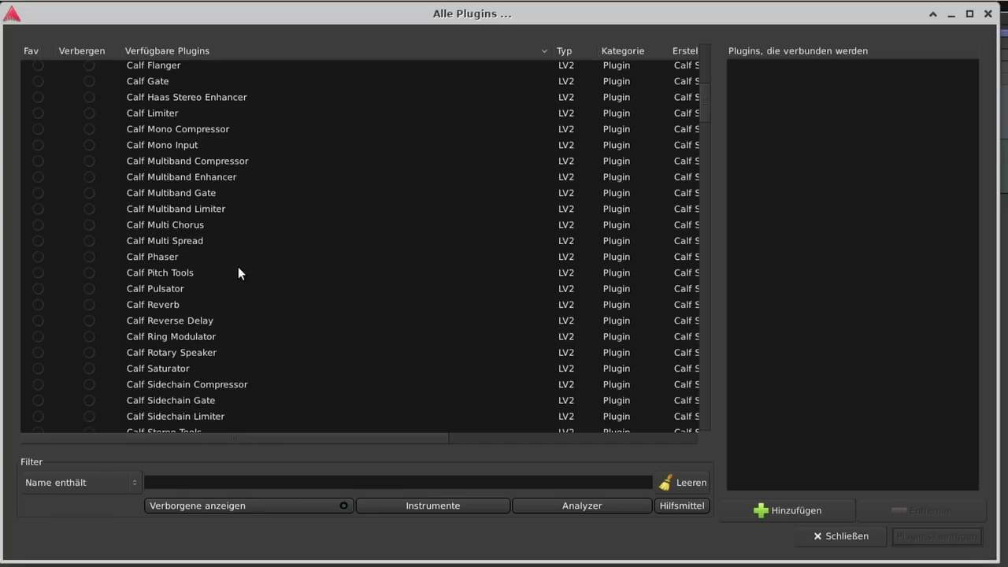
scroll(285, 270, "up", 2)
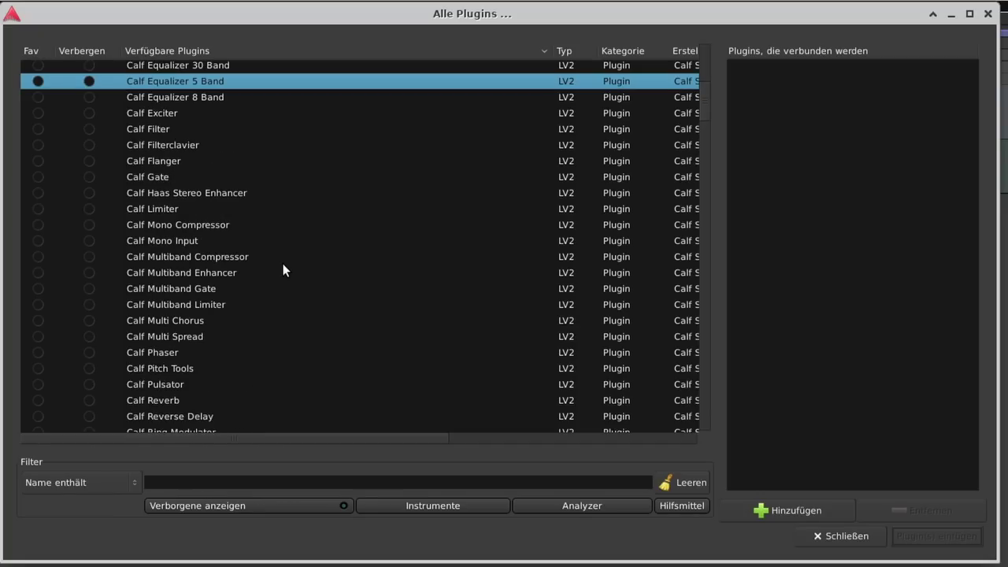
scroll(285, 270, "down", 5)
Include instruments in the plugin list and insert Calf Monosynth on the MIDI 1 track
left_click(434, 506)
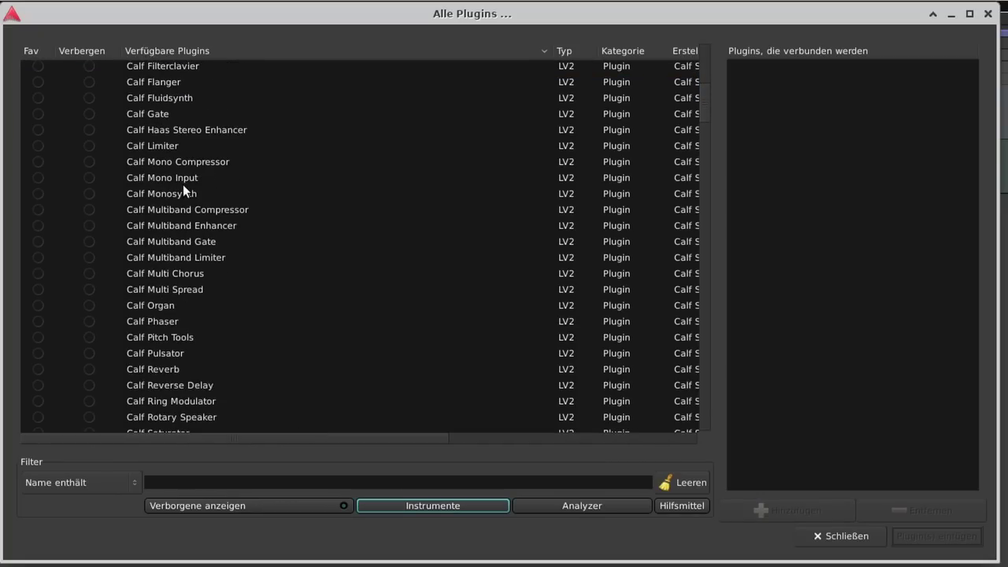
left_click(184, 193)
double_click(181, 192)
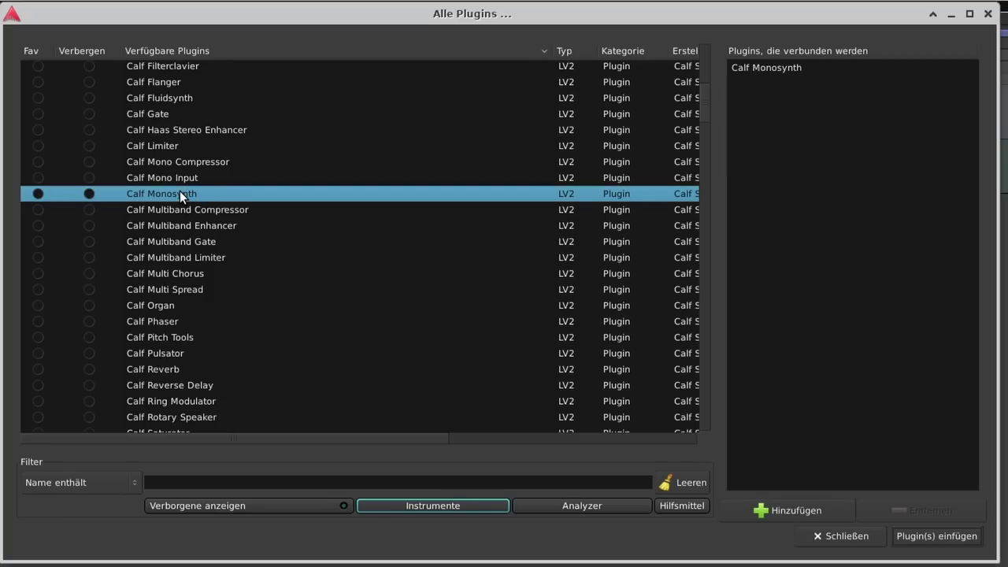
left_click(938, 536)
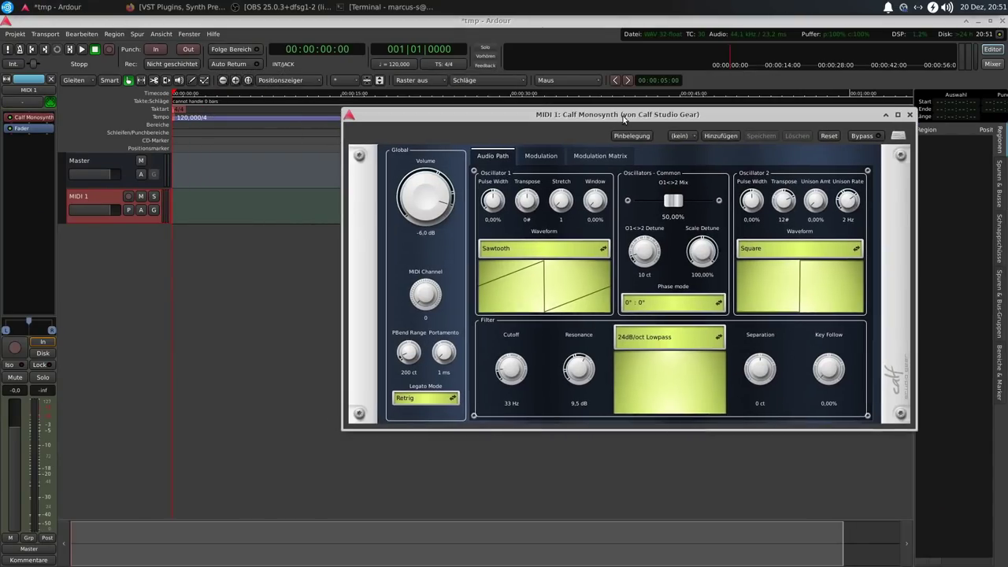
Insert the Calf Mono Compressor after the Calf Monosynth on the MIDI 1 track
right_click(33, 129)
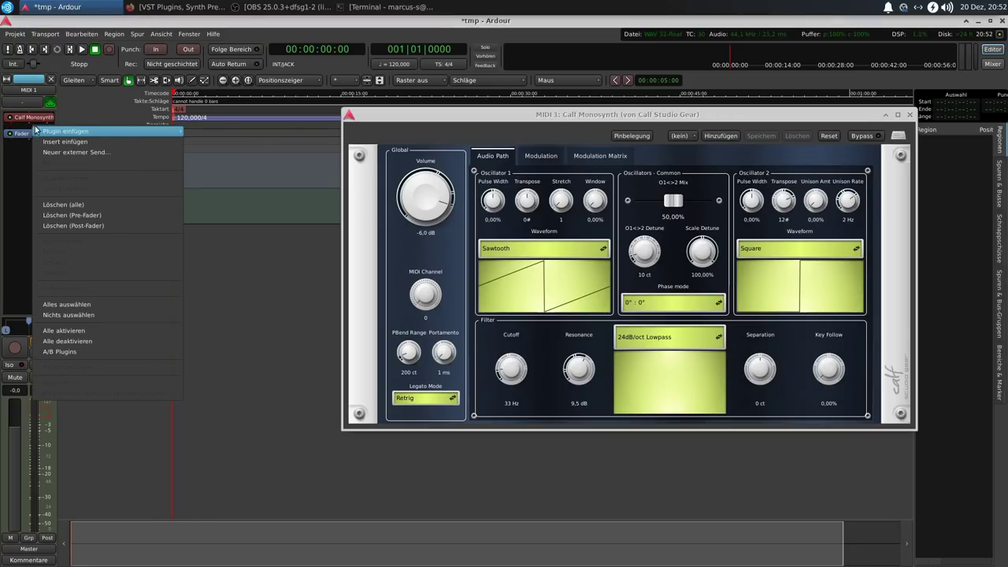
mouse_move(174, 134)
left_click(217, 141)
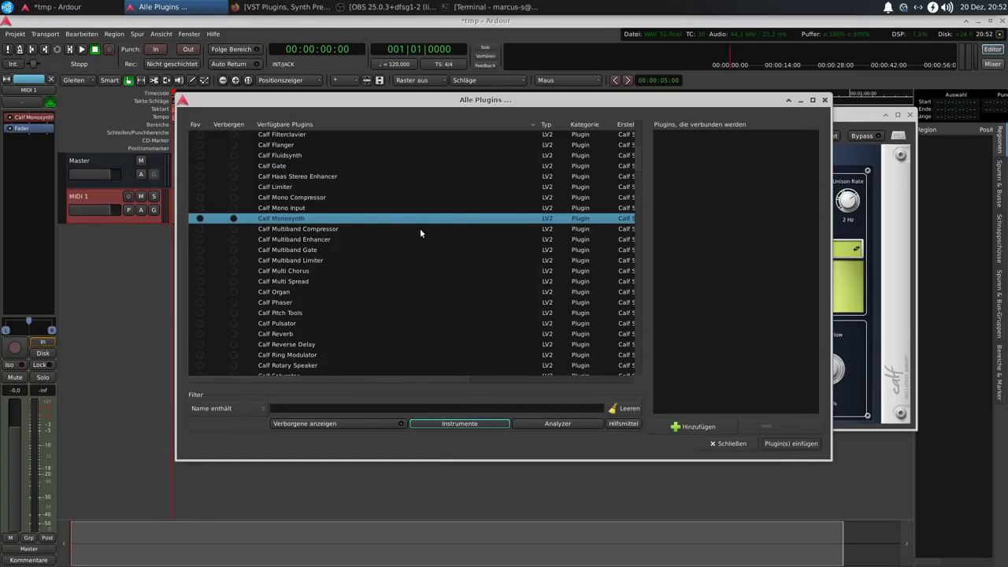
double_click(319, 198)
left_click(791, 444)
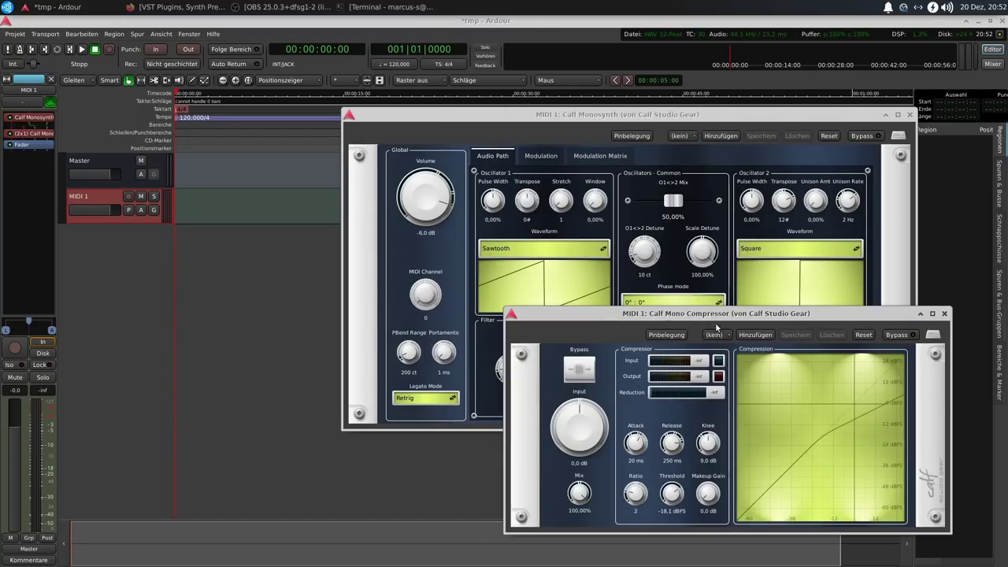
Move the Calf Mono Compressor window beside the Monosynth controls for comparison, and close both plugin windows
left_click_drag(740, 319, 338, 319)
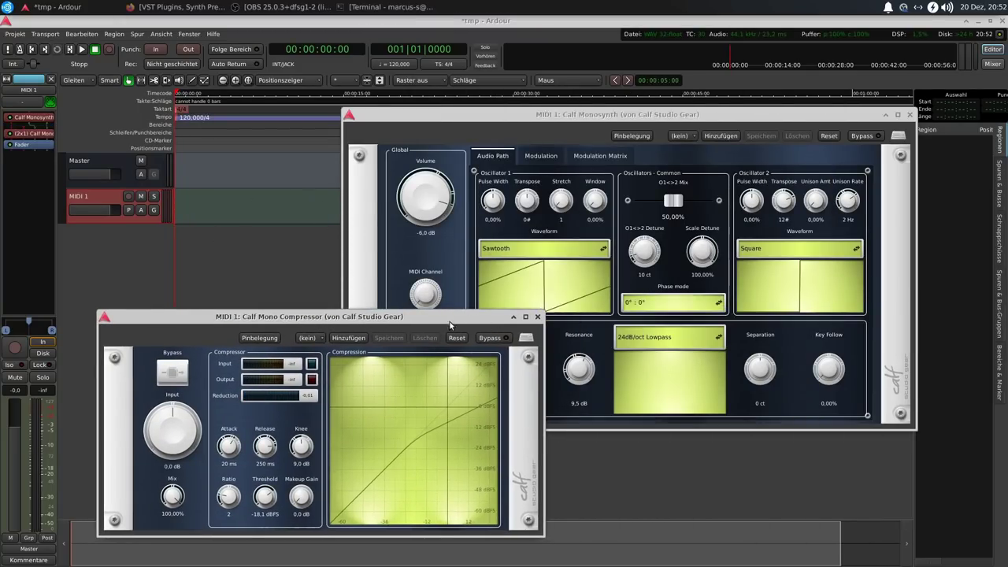
left_click_drag(451, 319, 482, 255)
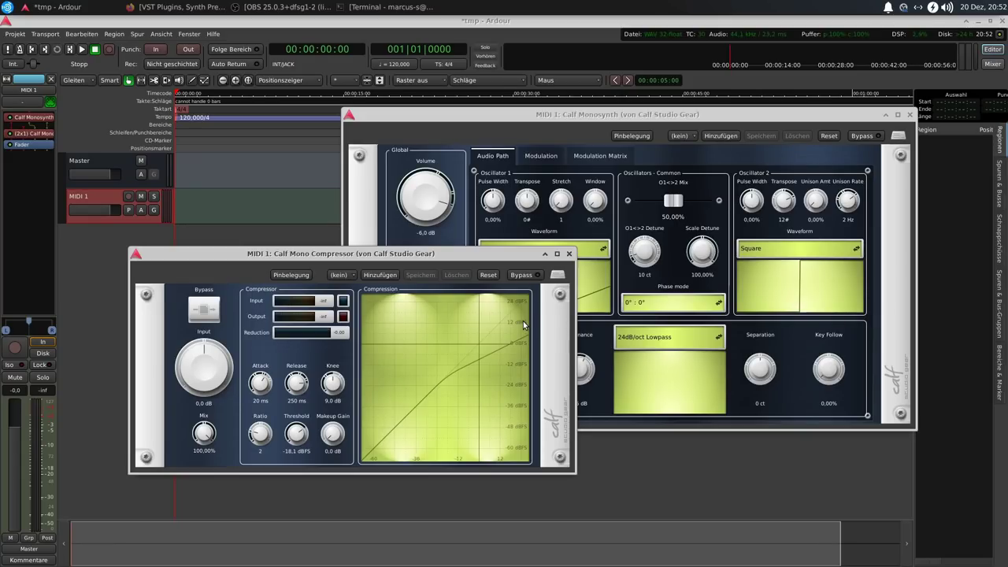
left_click(569, 254)
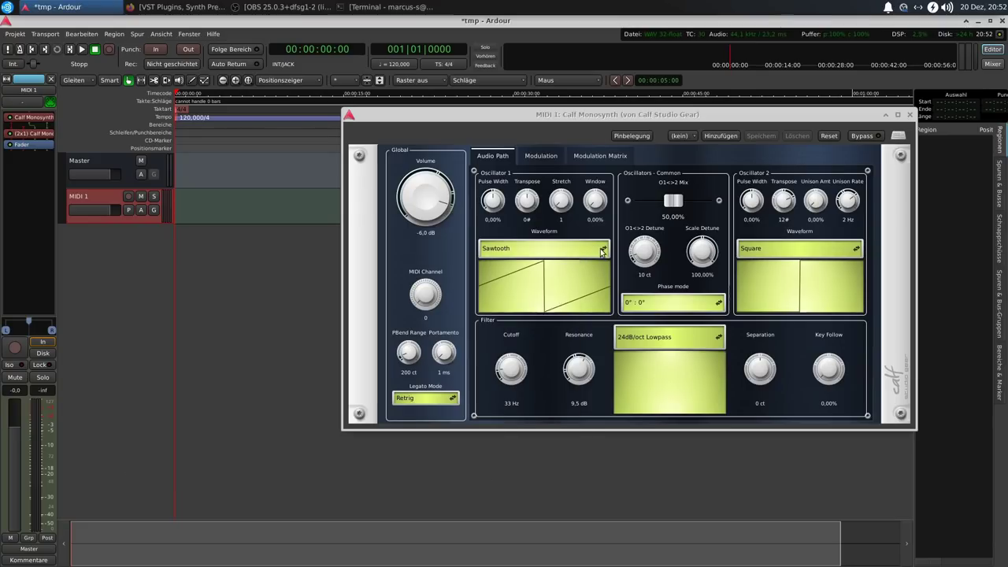
left_click(910, 115)
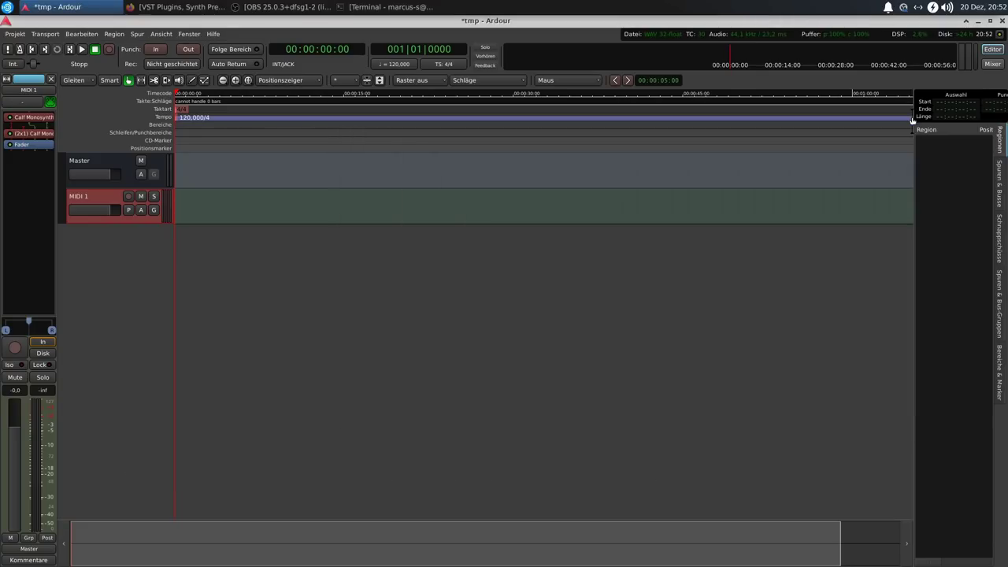
Minimize the Ardour window and browse the Audio Production and Media Playback categories of the application menu
left_click(976, 22)
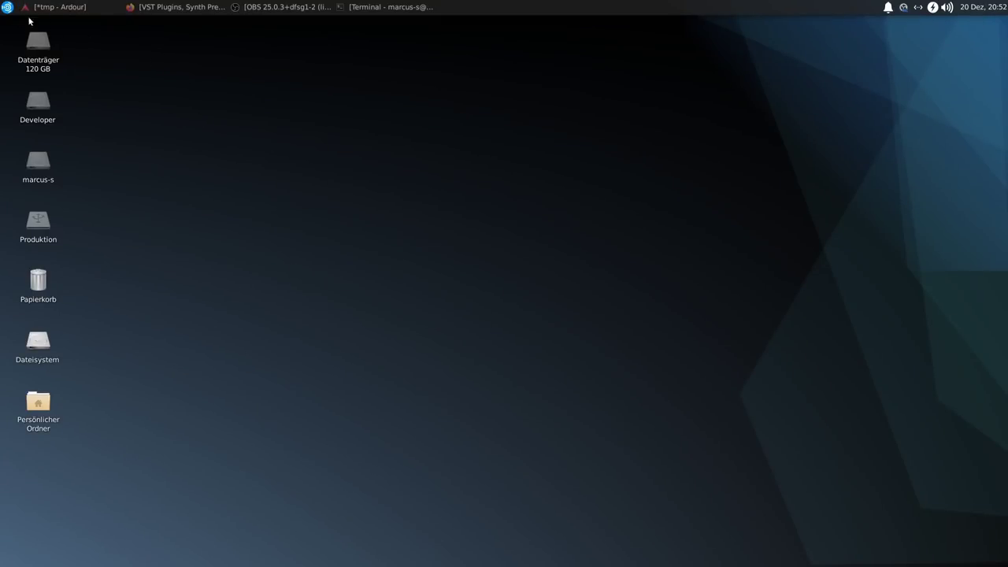
left_click(7, 7)
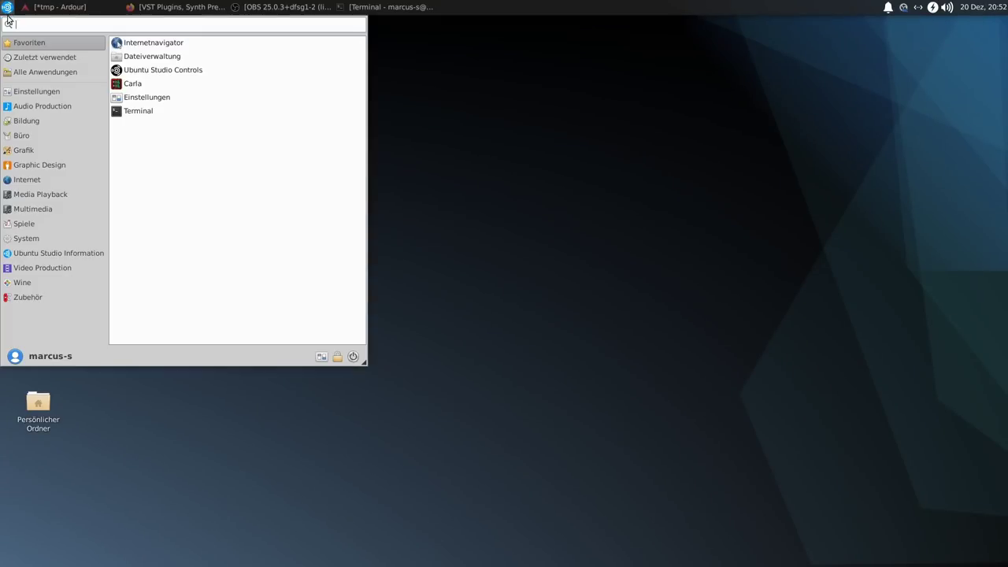
left_click(62, 106)
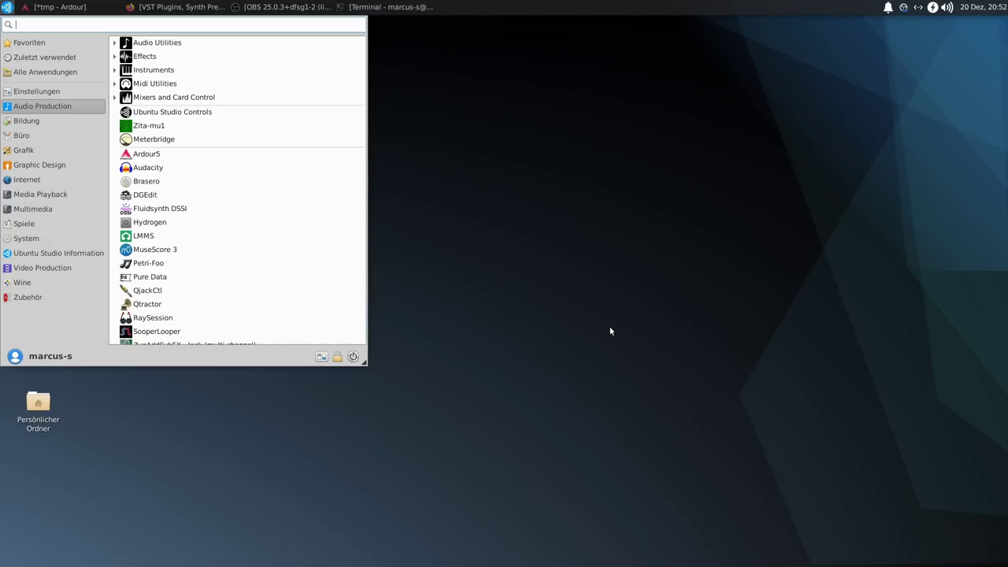
left_click(63, 195)
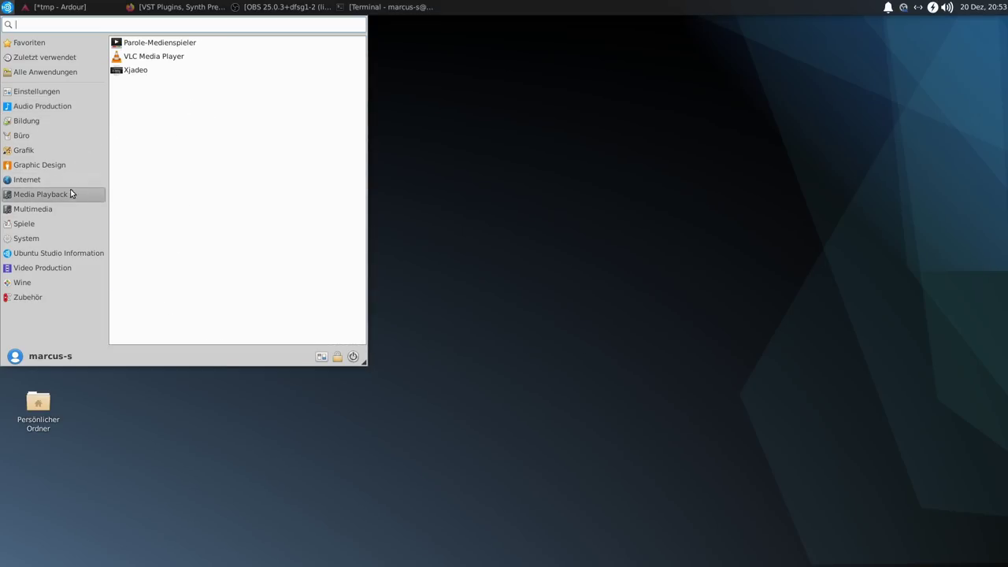
Launch the Carla plugin host and move its window towards the middle of the desktop
left_click(33, 208)
left_click(473, 133)
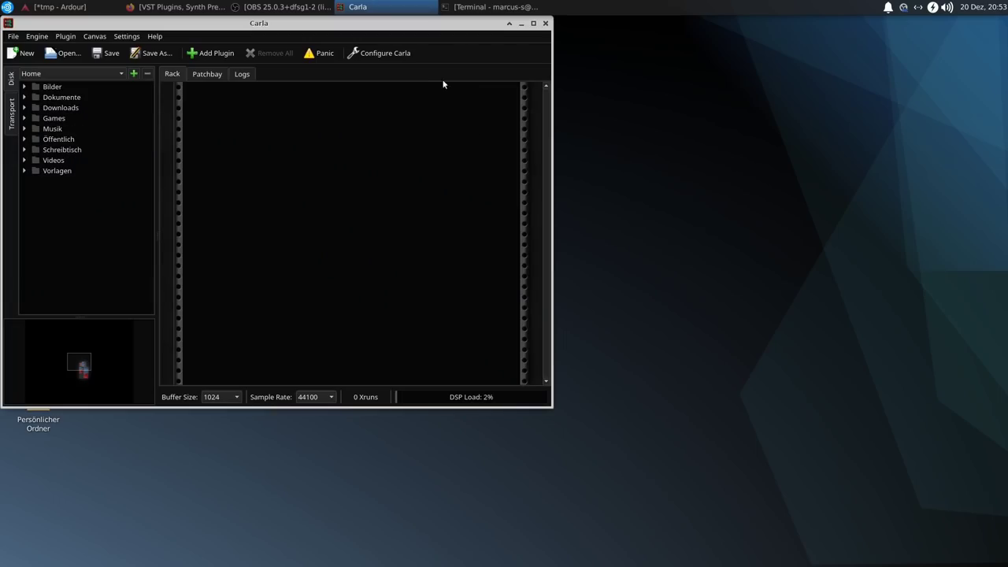
left_click_drag(402, 30, 705, 69)
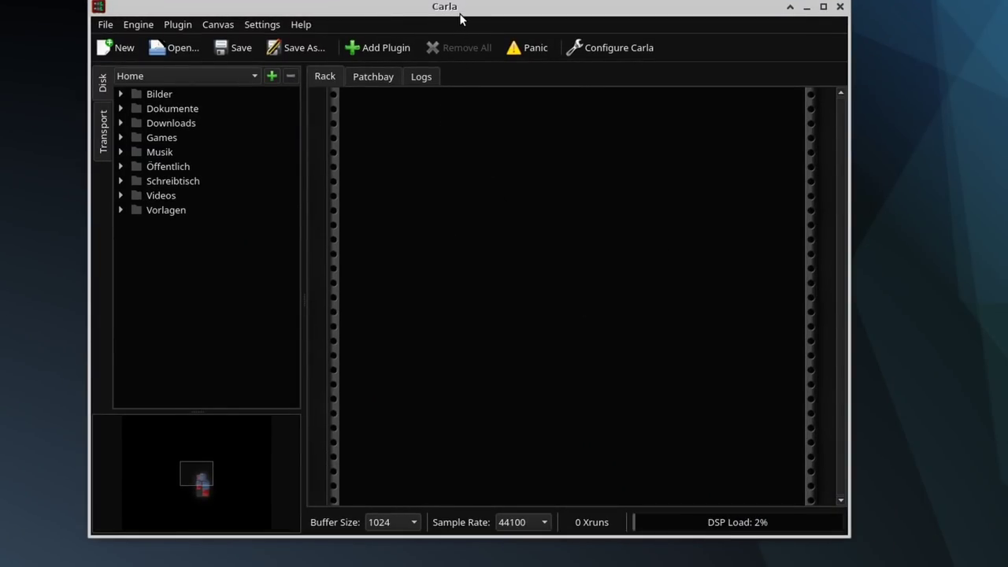
left_click_drag(461, 14, 512, 23)
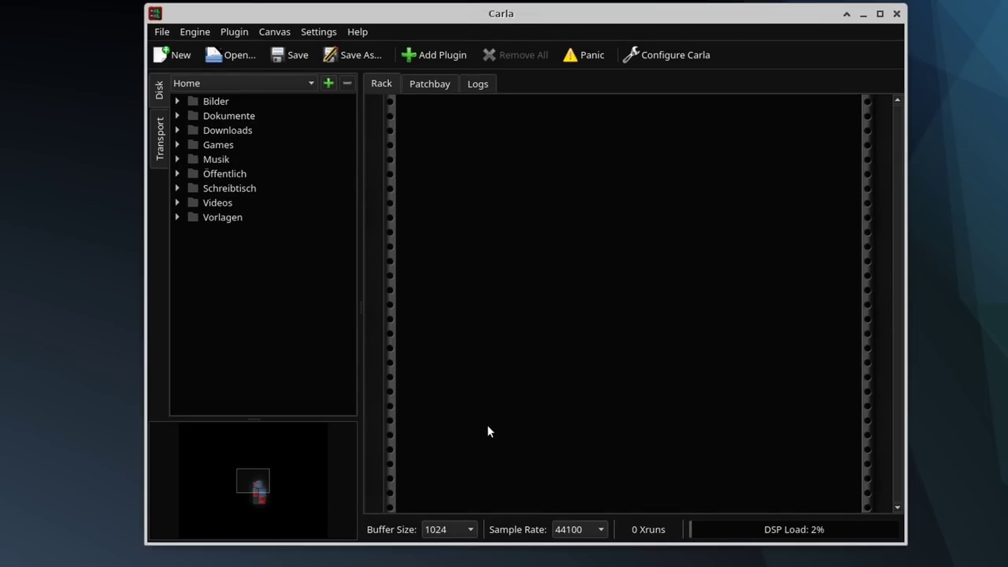
left_click_drag(508, 23, 528, 25)
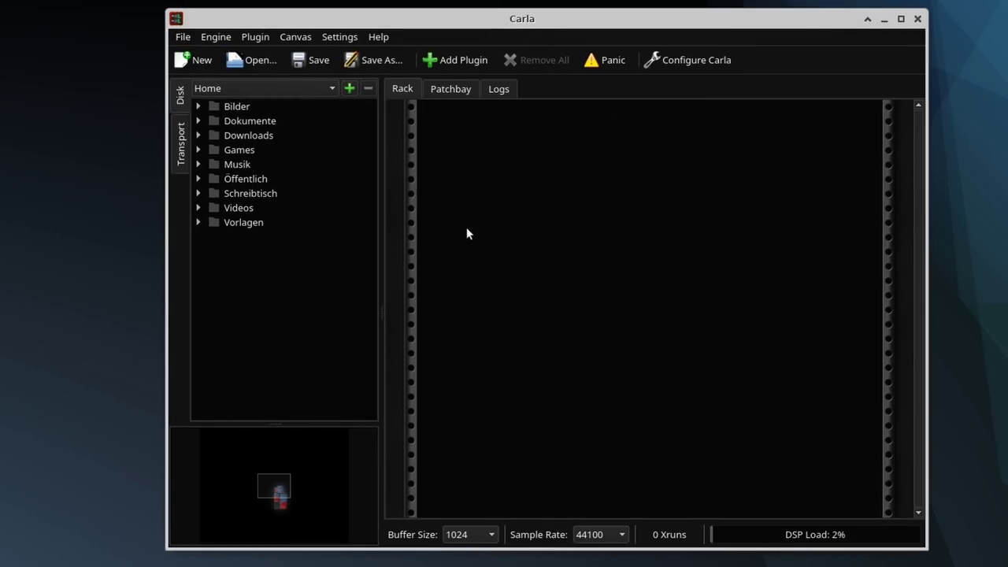
Bring up Carla's list of plugins that can be added, view it, and cancel without adding one
double_click(495, 248)
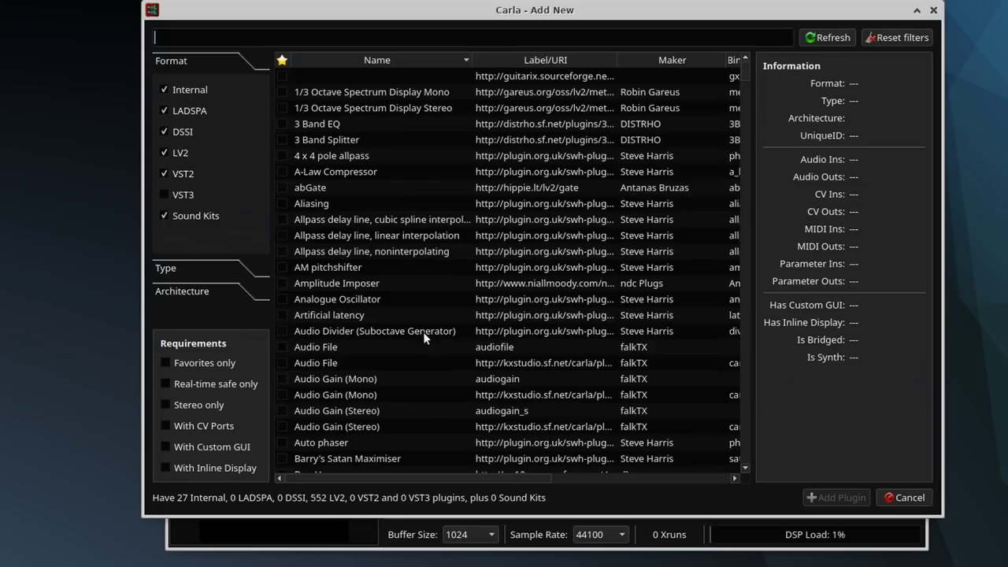
left_click(900, 558)
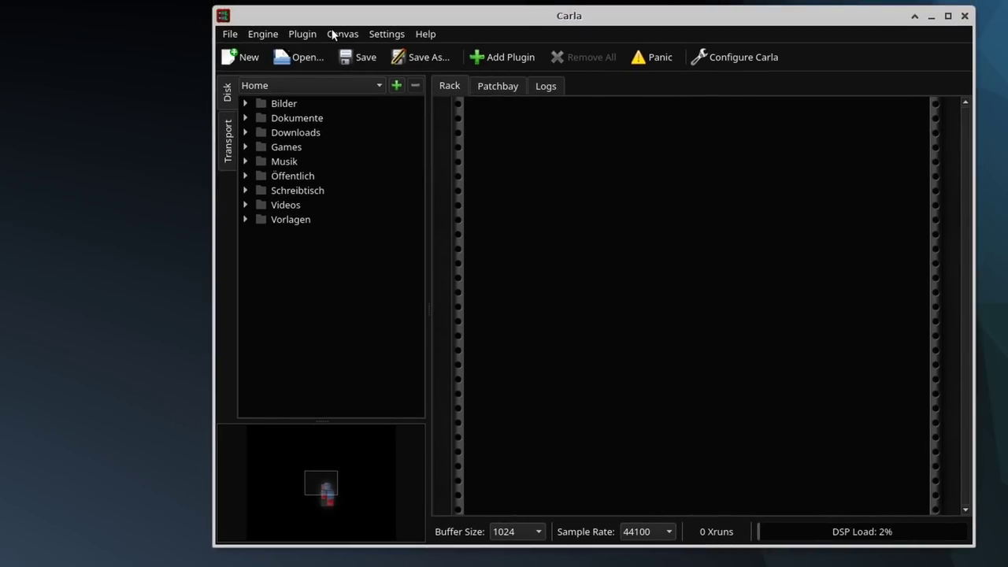
Switch to the terminal, clear it, and recall the command "sudo apt carla-bridge-win32 carla-bridge-win64" from the history
key("alt+Tab")
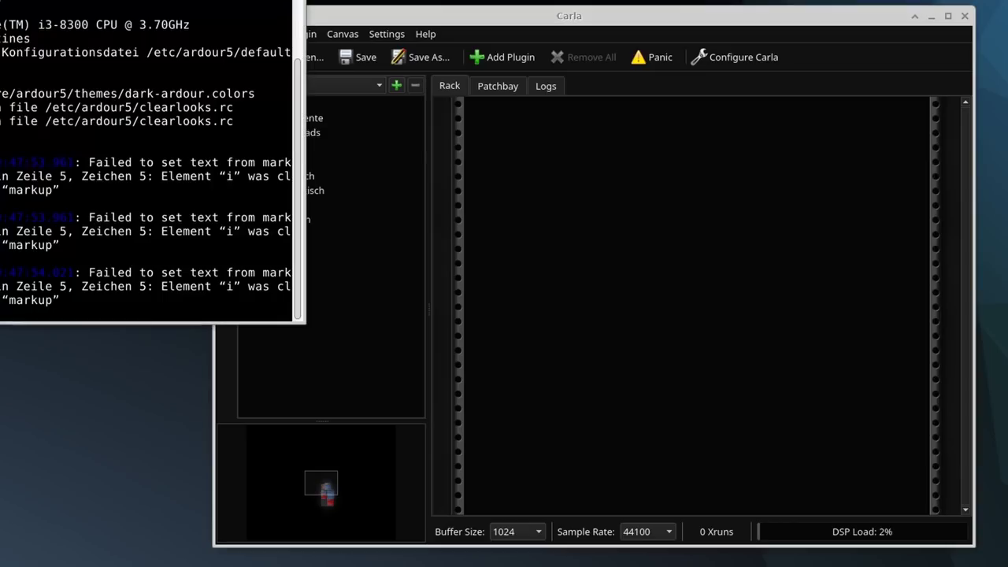
key("ctrl+l")
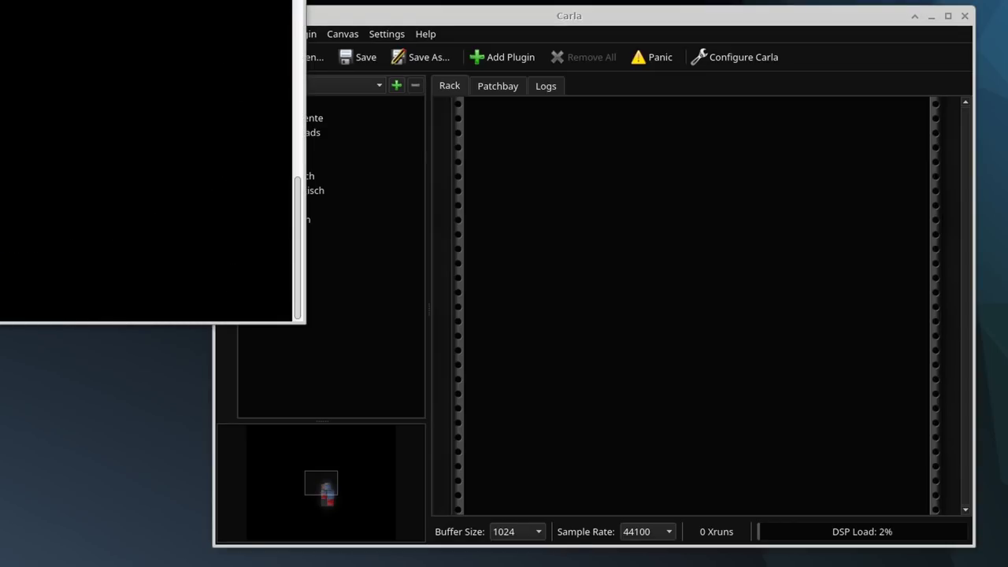
key("Up")
key("Up")
key("Up")
key("Up")
key("Up")
key("Up")
key("Up")
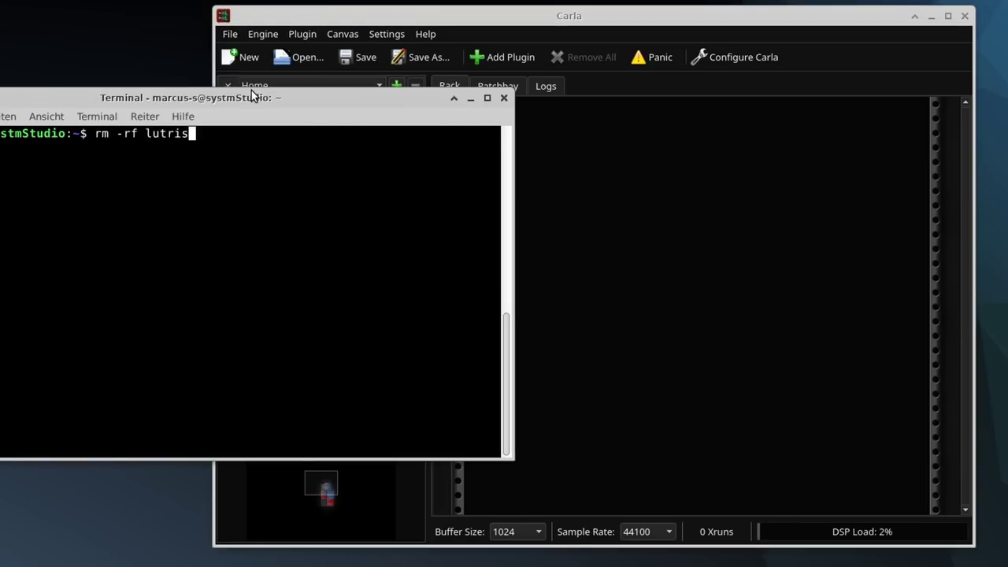
key("Up")
key("Up")
key("Up")
key("Up")
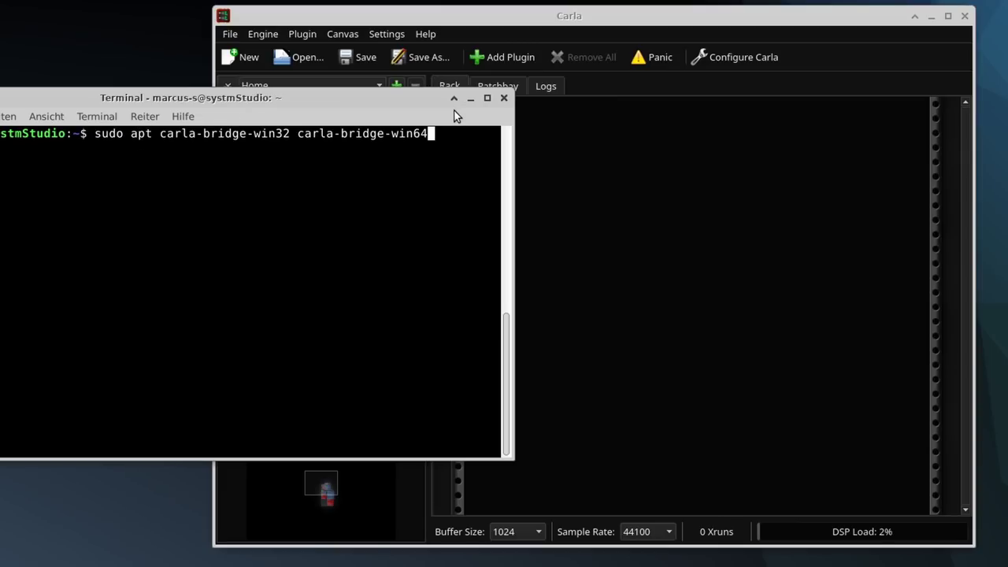
Highlight the package names carla-bridge-win32 and carla-bridge-win64, move the terminal window lower, and abandon the command without running it
left_click_drag(439, 139, 160, 134)
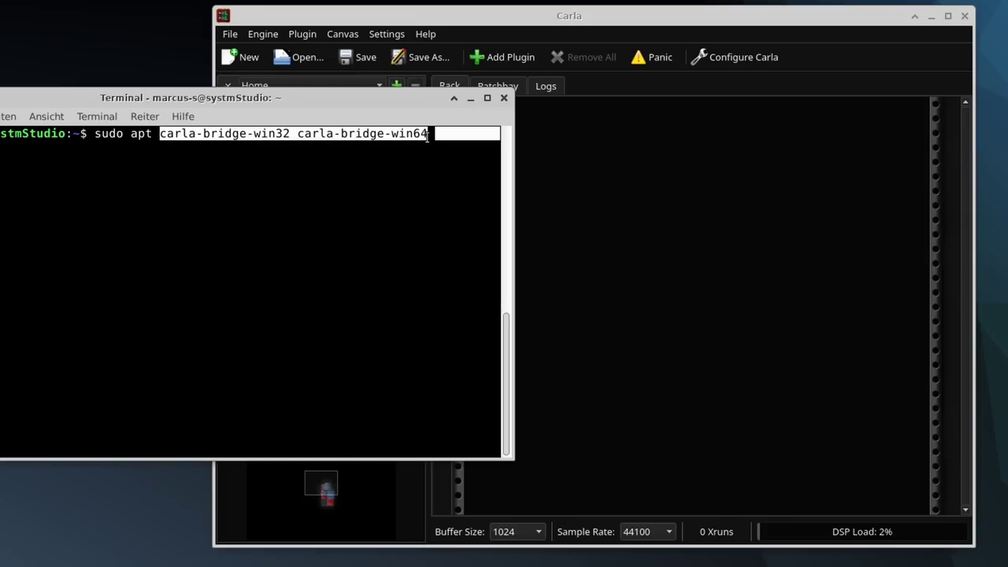
left_click_drag(305, 96, 283, 134)
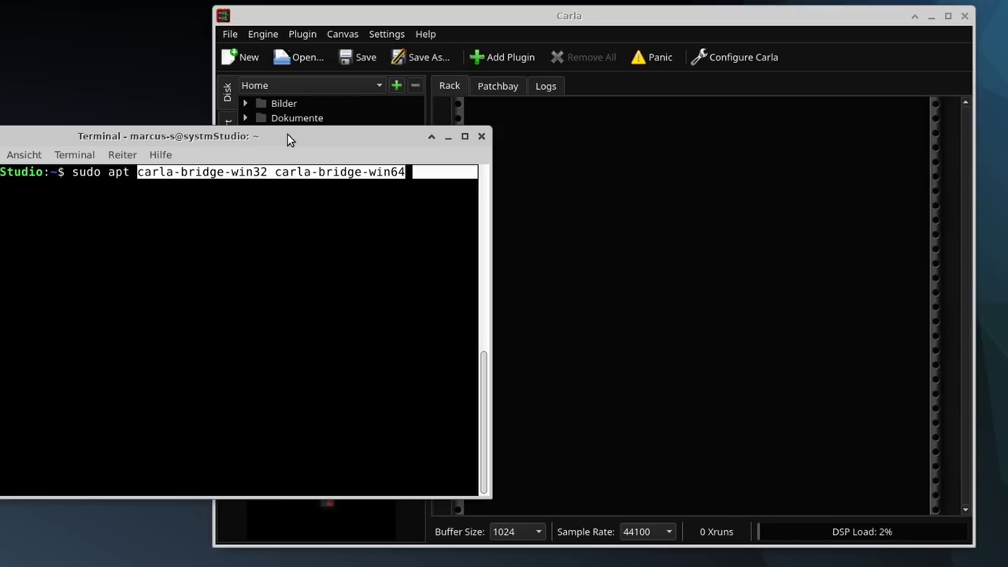
left_click_drag(287, 135, 291, 162)
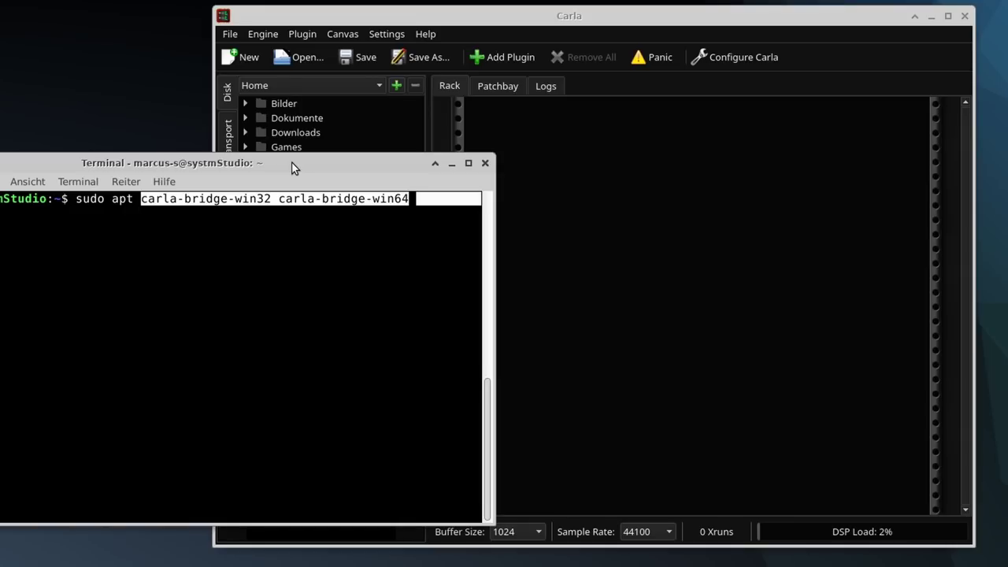
key("ctrl+c")
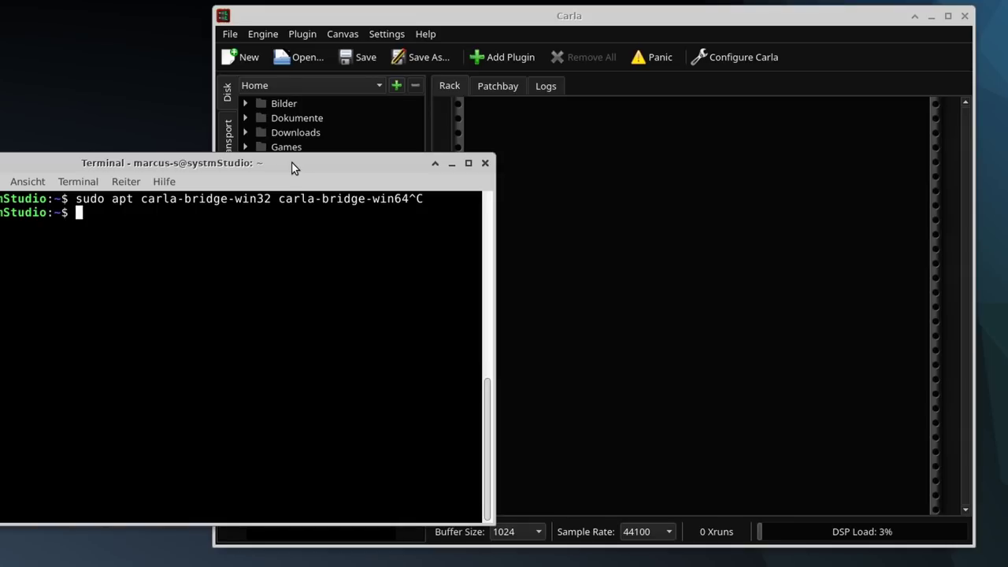
Write the command "wineboot -u" at the prompt as an example, and erase it without running it
type("wineboot -u")
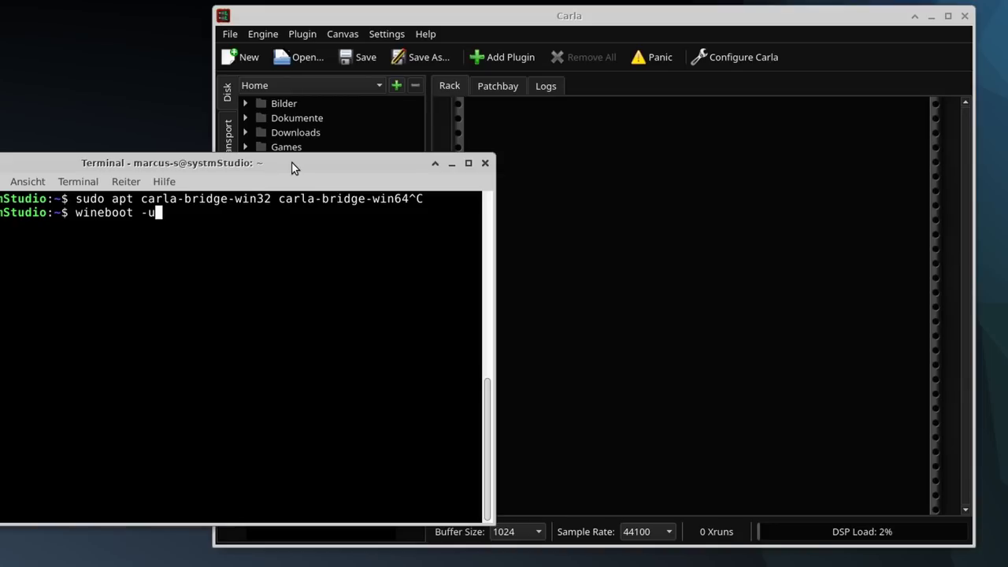
key("BackSpace")
key("BackSpace")
key("BackSpace")
key("BackSpace")
key("BackSpace")
key("BackSpace")
key("BackSpace")
type("t")
key("Tab")
key("BackSpace")
key("BackSpace")
key("BackSpace")
key("BackSpace")
key("BackSpace")
key("BackSpace")
key("BackSpace")
key("BackSpace")
key("BackSpace")
key("BackSpace")
key("BackSpace")
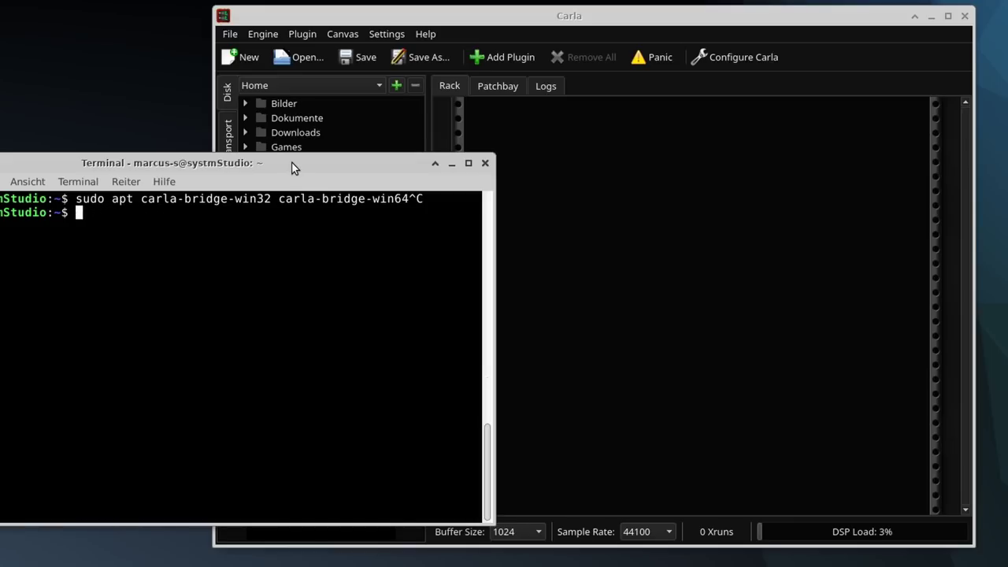
Clear the terminal and write "winetricks -q corefonts vcrun2010 vcrun2013 vcrun2015 wi" at the prompt without running it
key("ctrl+l")
type("winetrick")
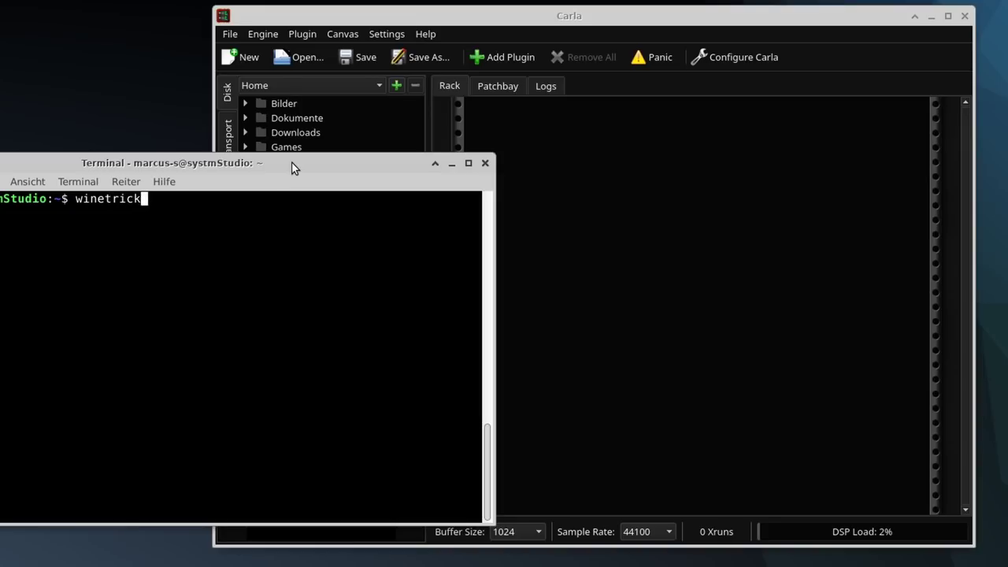
type("s -q vcrun201")
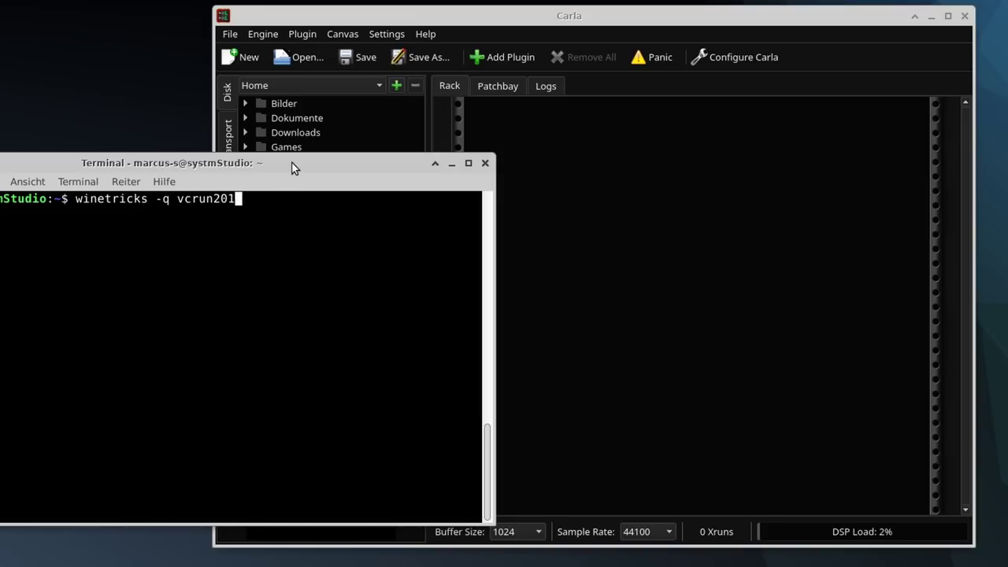
key("ctrl+w")
type("corefonts vc")
type("run201")
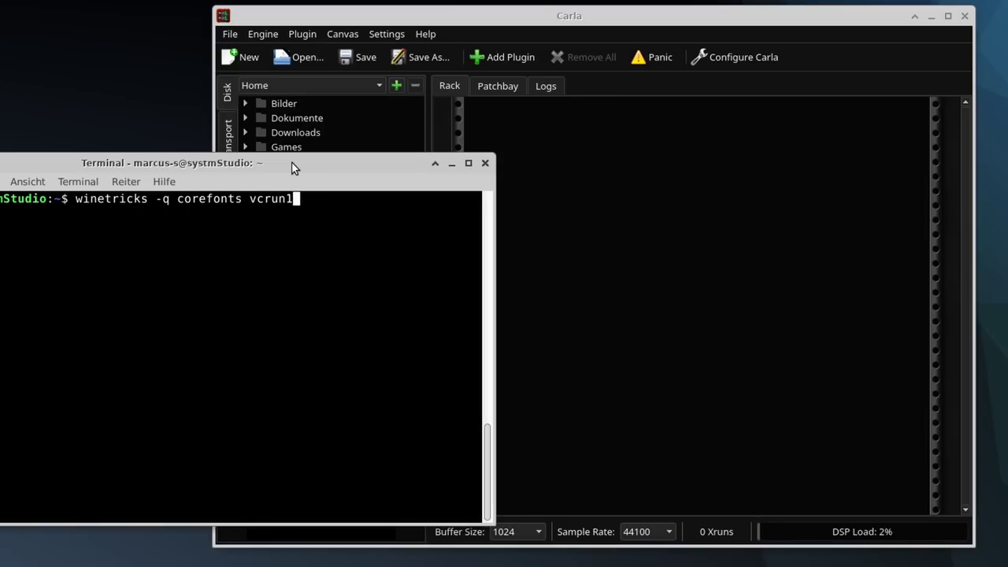
type("0 vcrun2013 ")
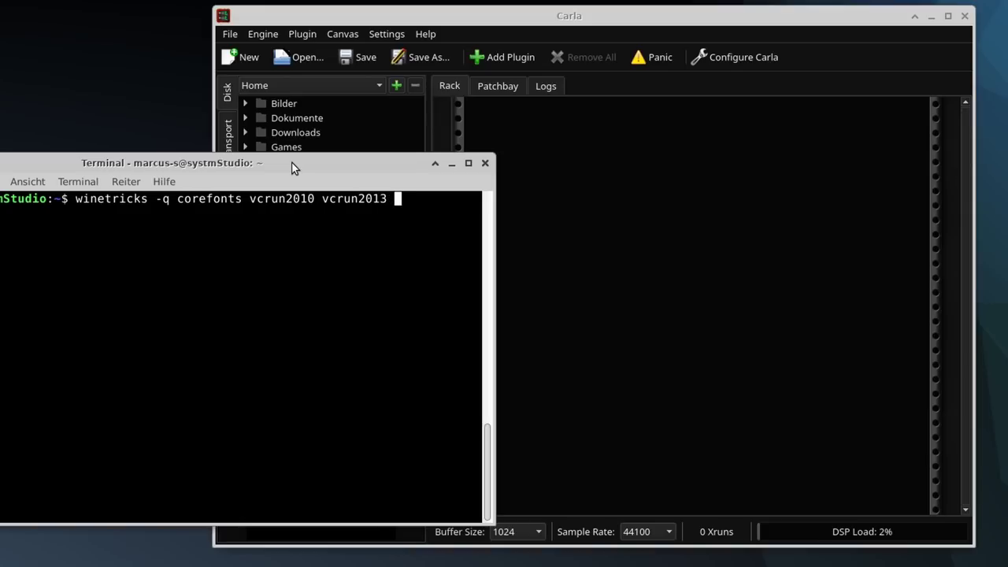
type("vcrun2015 ")
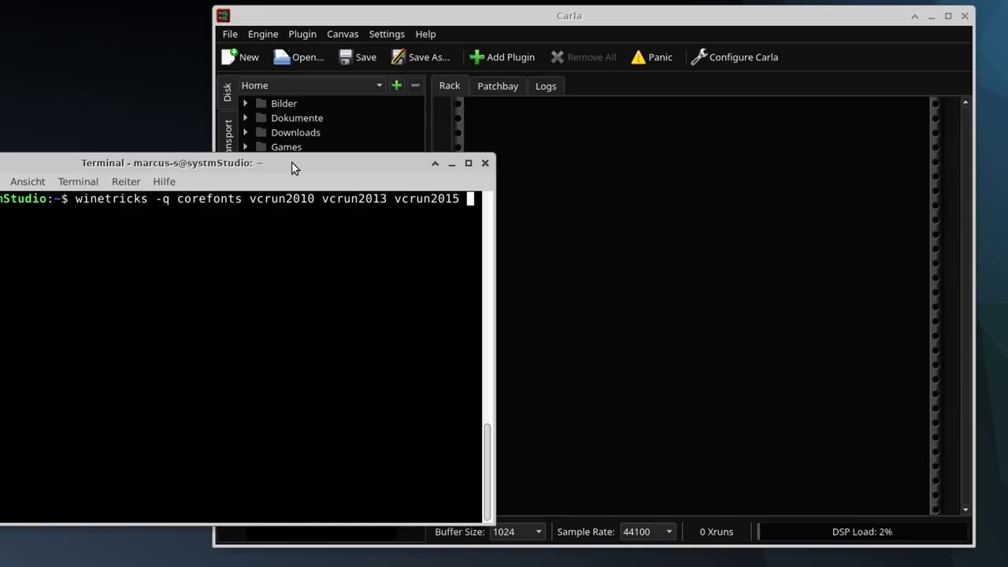
type("wi")
Move the text cursor back and forth along the winetricks command to point out its components, and close the terminal
key("Left")
key("Left")
key("Left")
key("Left")
key("Left")
key("Left")
key("Left")
key("Left")
key("Left")
key("Left")
key("Left")
key("Left")
key("Left")
key("Left")
key("Left")
key("Left")
key("Left")
key("Left")
key("Left")
key("Left")
key("Left")
key("Left")
key("Left")
key("Left")
key("Left")
key("Left")
key("Left")
key("Left")
key("Left")
key("Left")
key("Left")
key("Right")
key("Right")
key("Right")
key("Right")
key("Right")
key("Right")
key("Right")
key("Right")
key("Right")
key("Right")
key("Right")
key("Right")
key("Right")
key("Right")
key("Right")
key("Right")
key("Right")
key("Right")
key("Right")
key("Right")
key("Right")
key("Right")
key("Right")
key("Right")
key("Right")
key("Right")
key("Right")
key("Right")
key("Right")
key("Right")
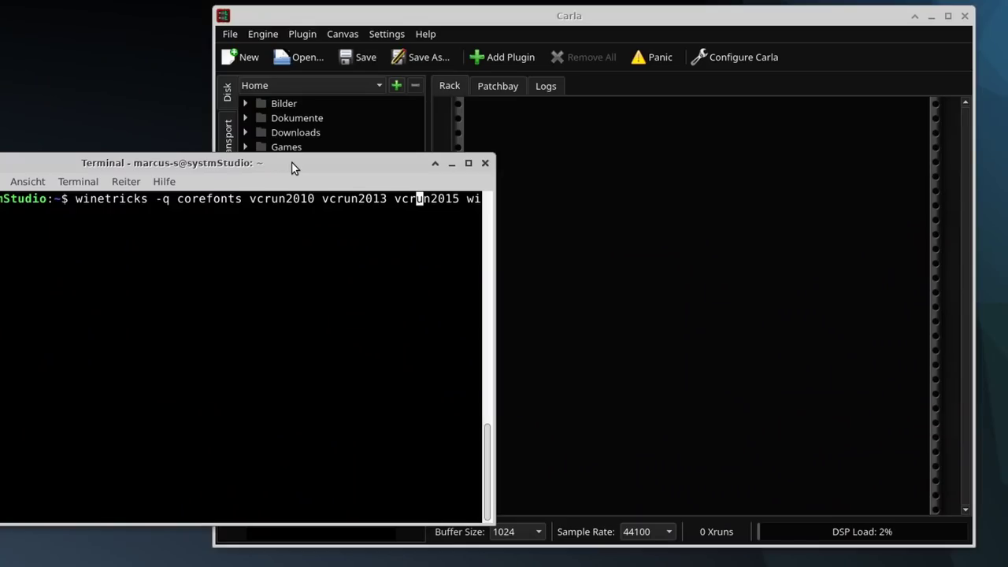
key("Left")
key("Left")
key("Left")
key("Left")
key("Left")
key("Left")
key("Left")
key("Left")
key("Left")
key("Left")
key("Left")
key("Left")
key("Left")
key("Left")
key("Left")
key("Left")
key("Left")
key("Left")
key("Left")
key("Left")
key("Left")
key("Left")
key("Left")
key("Left")
key("Left")
key("Left")
key("Left")
key("Left")
key("Left")
key("Left")
key("Left")
key("Left")
key("Left")
key("Left")
left_click(485, 164)
Open the file manager in the home folder, enlarge its window, and place it partly over the Carla window
left_click_drag(406, 17, 426, 19)
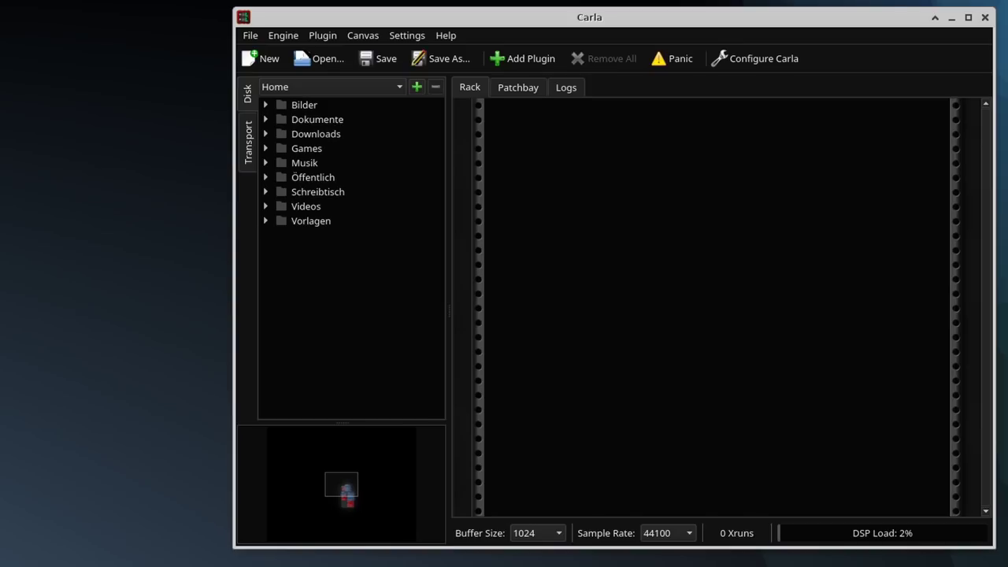
key("super+e")
left_click_drag(351, 159, 130, 84)
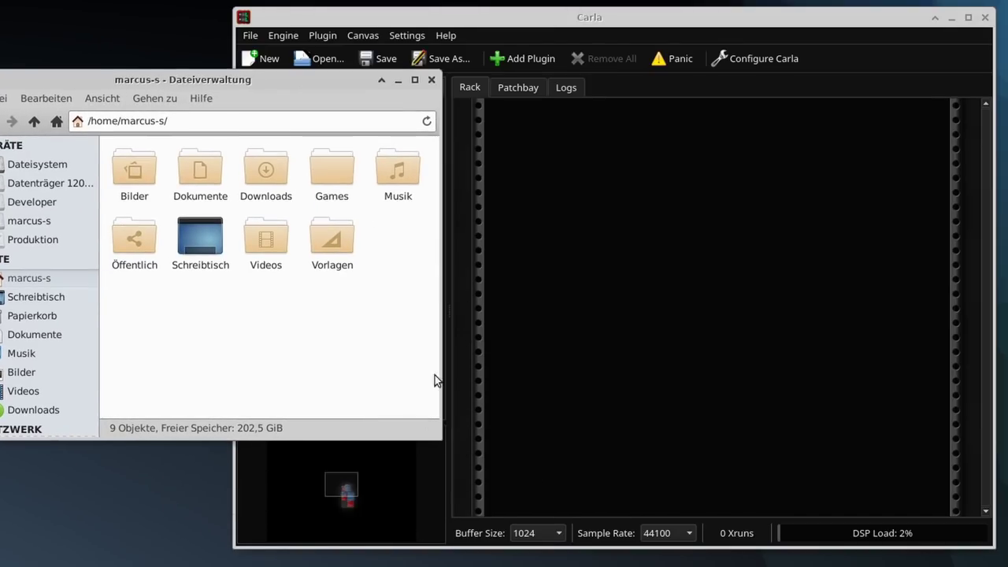
left_click_drag(446, 444, 584, 526)
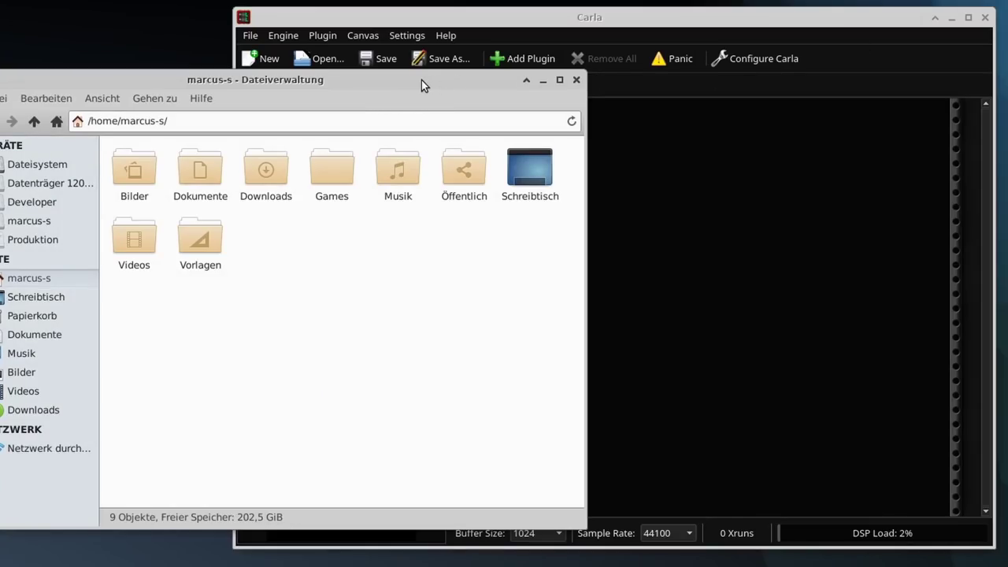
left_click_drag(421, 80, 391, 94)
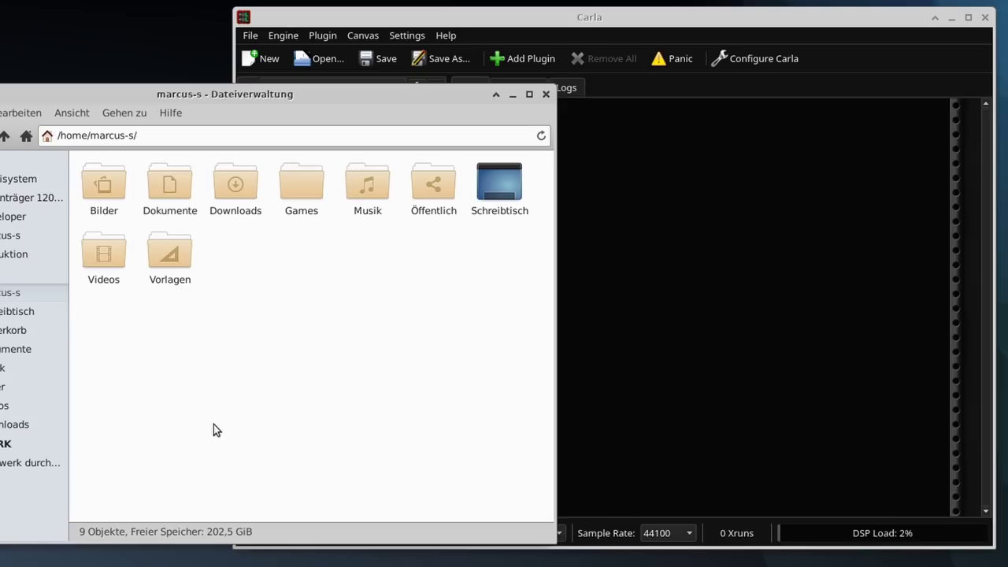
Extract WIGGLE_1_1_9_Win.zip into the Downloads folder, and move the file manager window aside
double_click(237, 203)
right_click(219, 189)
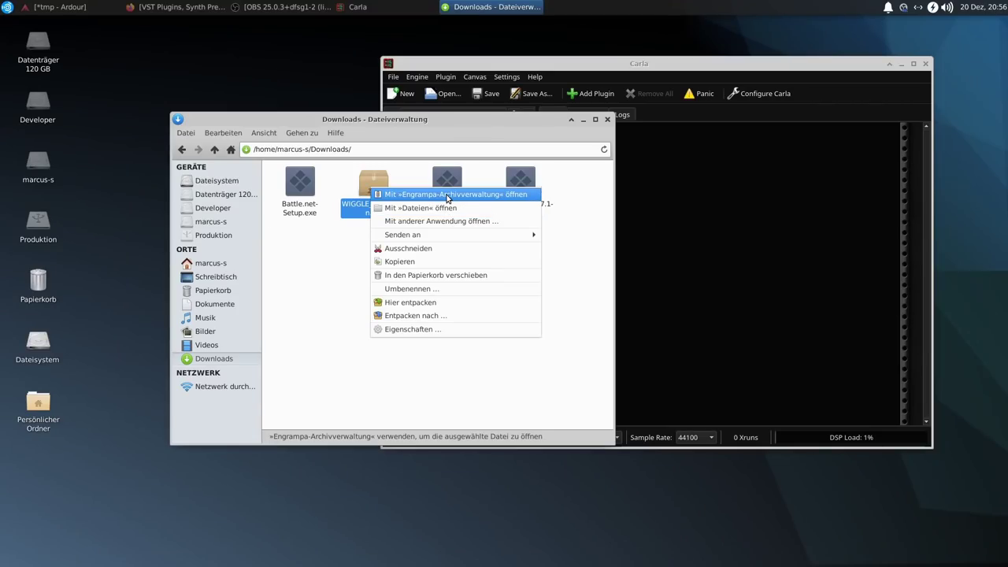
left_click(449, 303)
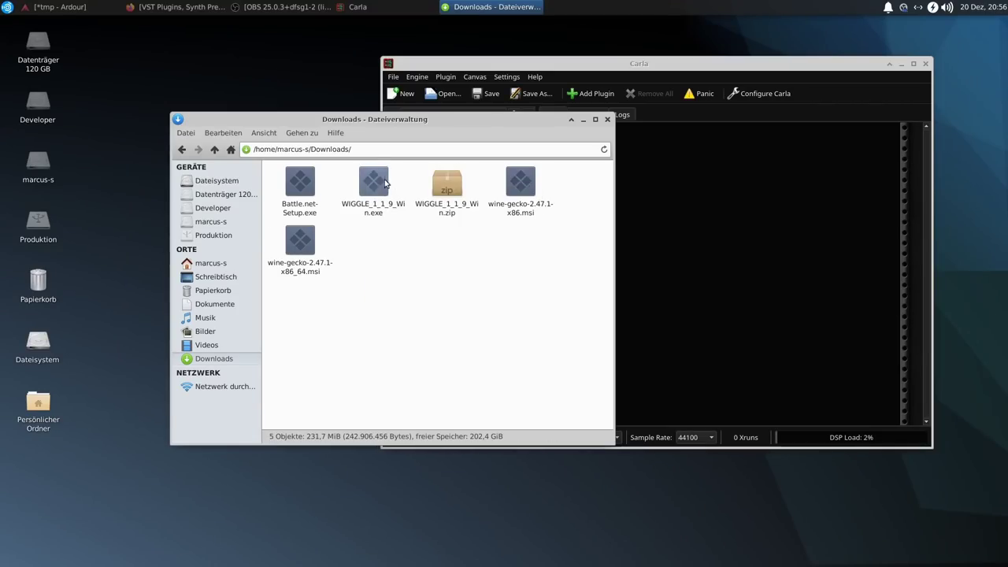
left_click_drag(494, 119, 380, 130)
Open a terminal in the Downloads folder and run "wine WIGGLE_1_1_9_Win.exe"
right_click(261, 371)
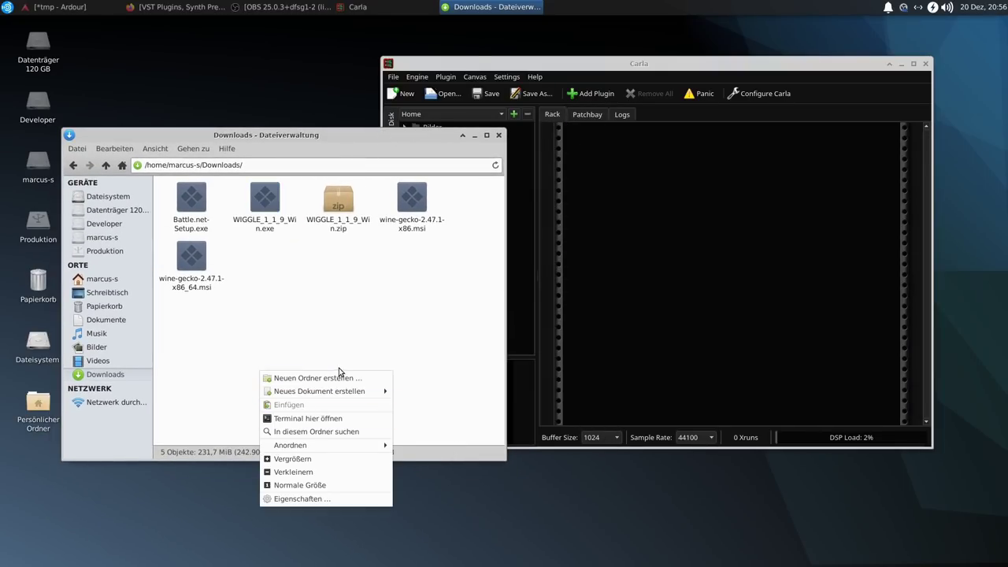
left_click(307, 418)
left_click_drag(685, 301, 542, 257)
type("wine W")
key("Tab")
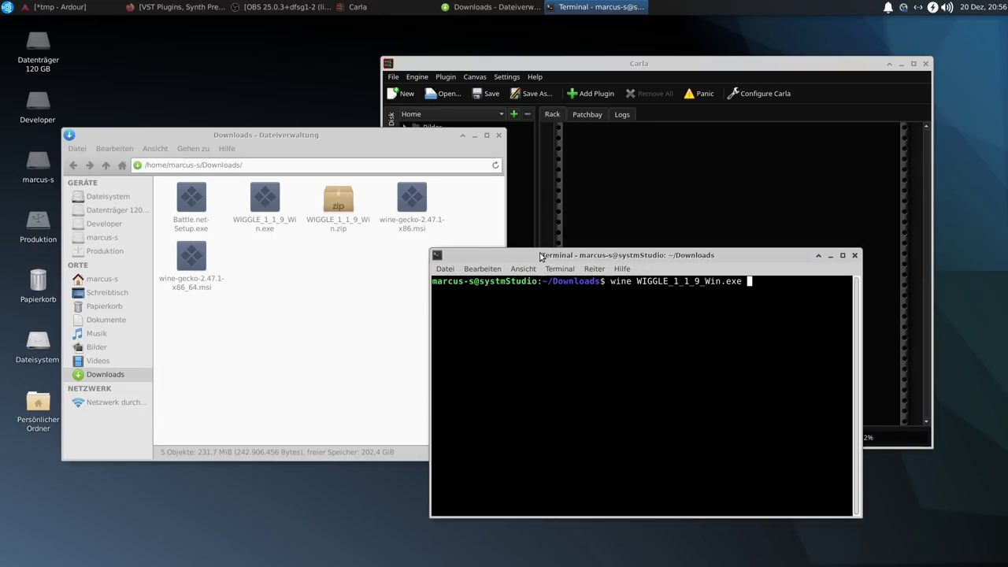
key("Return")
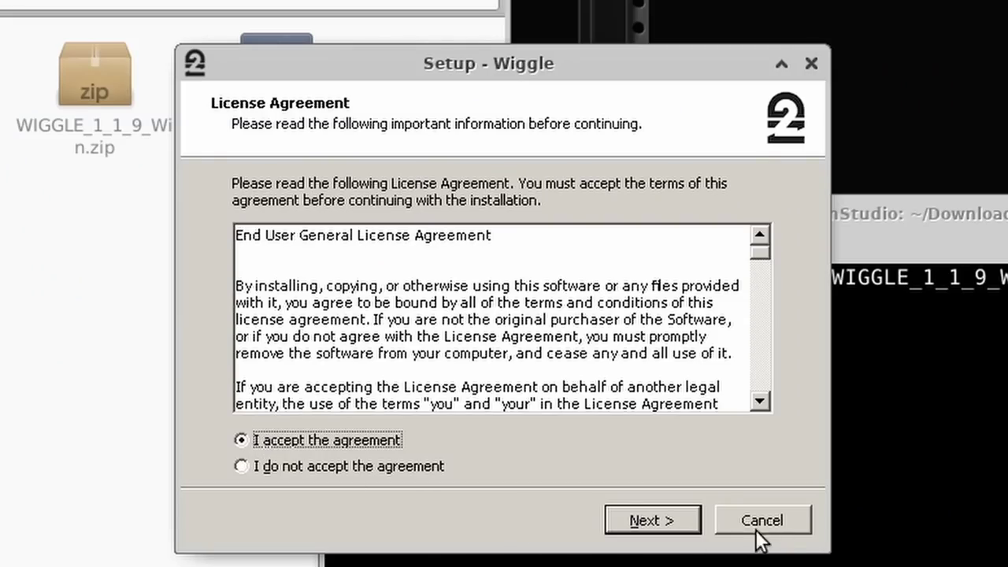
Accept the Wiggle licence agreement, install only the VST component, and close the terminal
left_click(562, 376)
left_click(634, 514)
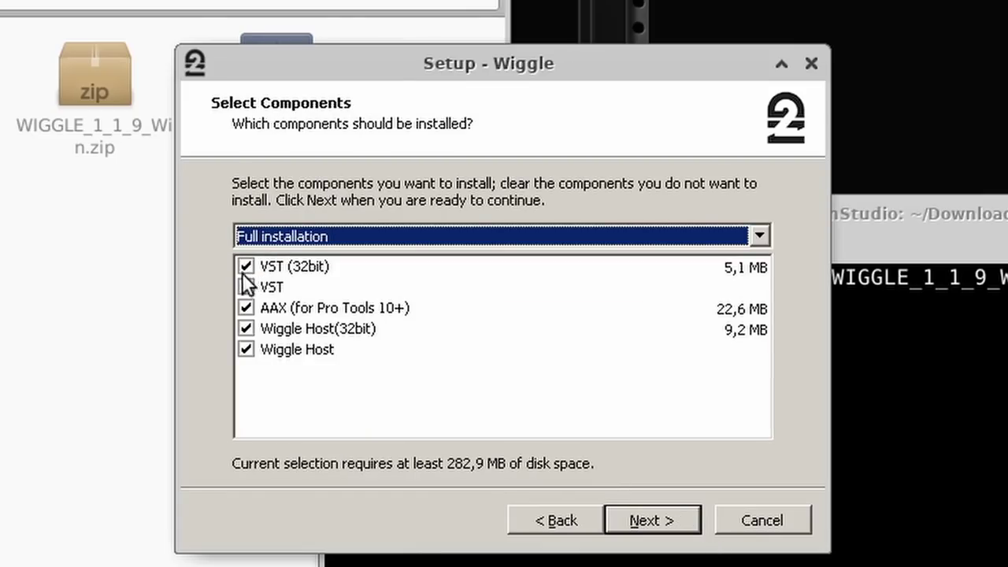
left_click(246, 267)
left_click(246, 308)
left_click(245, 328)
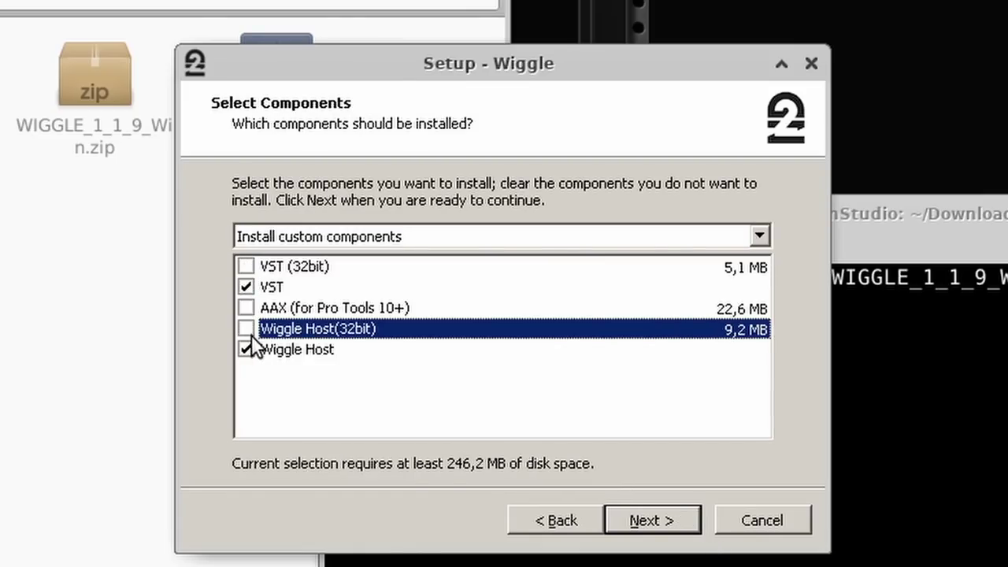
left_click(246, 349)
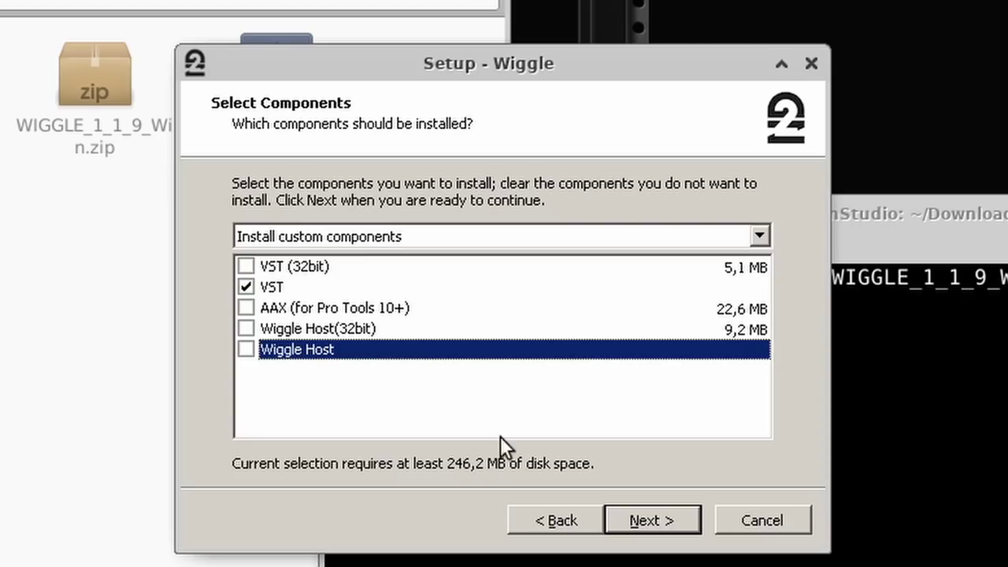
left_click(643, 523)
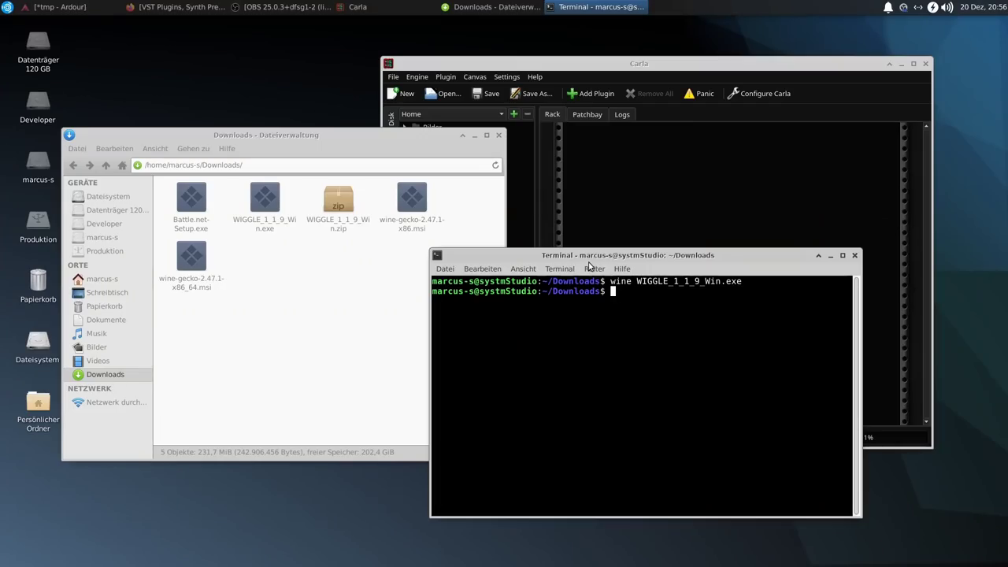
key("alt+F4")
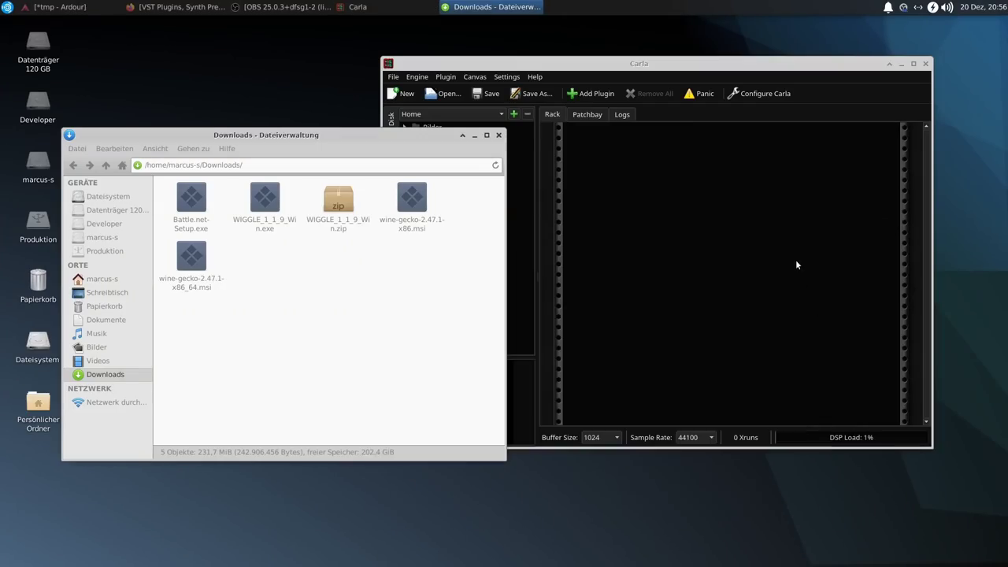
Enable Carla's experimental features, and turn on plugin bridges and Wine bridges
left_click(622, 179)
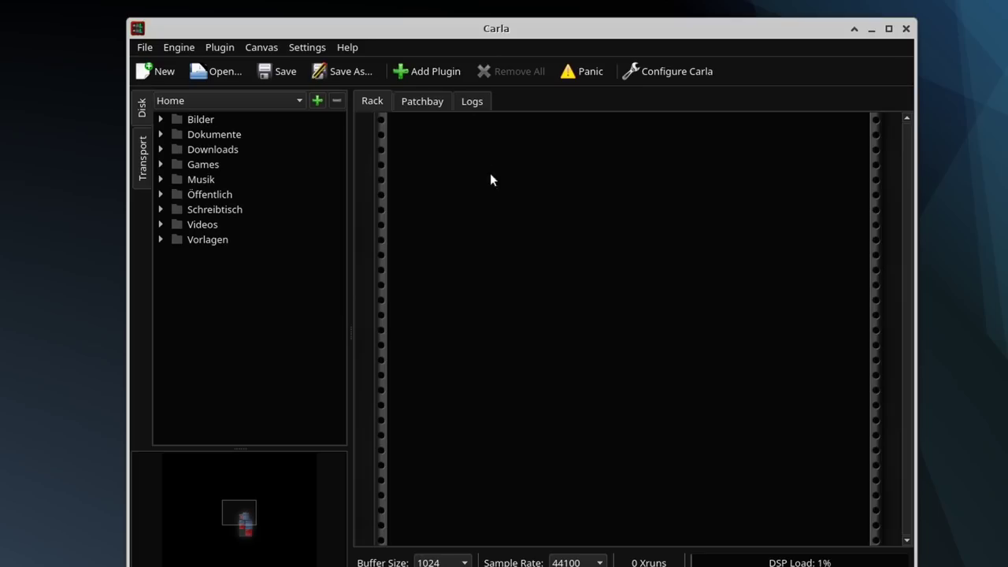
left_click(704, 71)
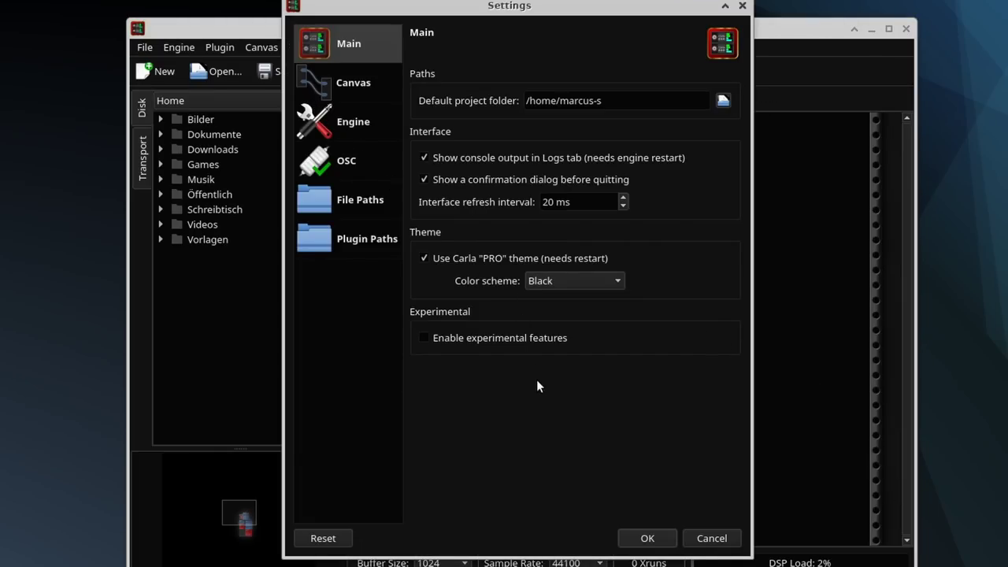
left_click(425, 337)
left_click(371, 279)
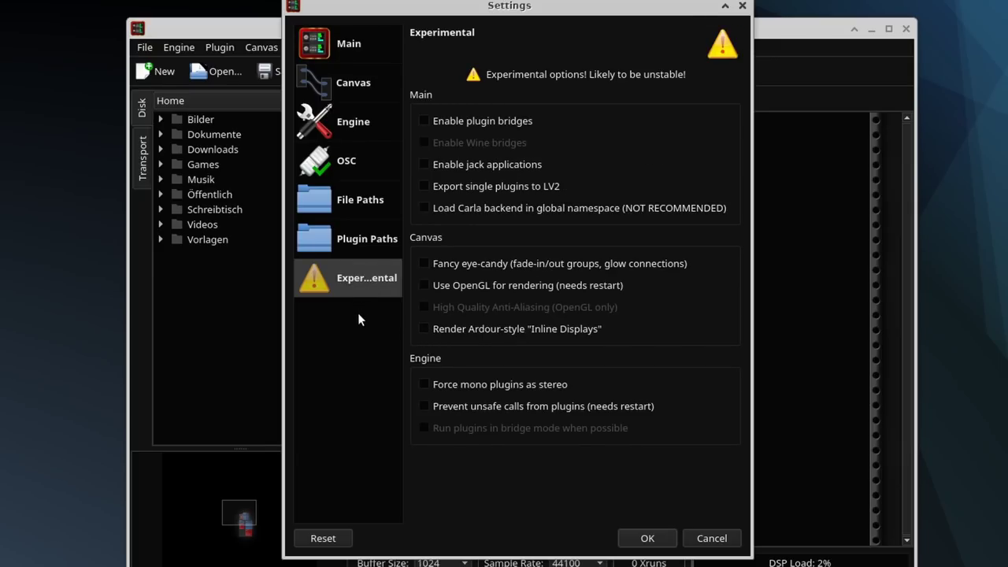
left_click(423, 122)
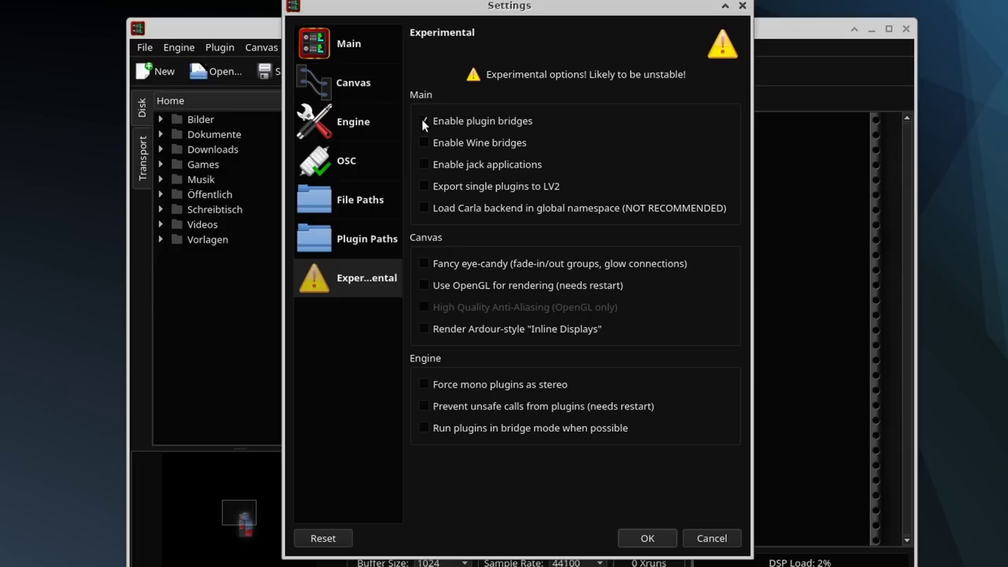
left_click(424, 143)
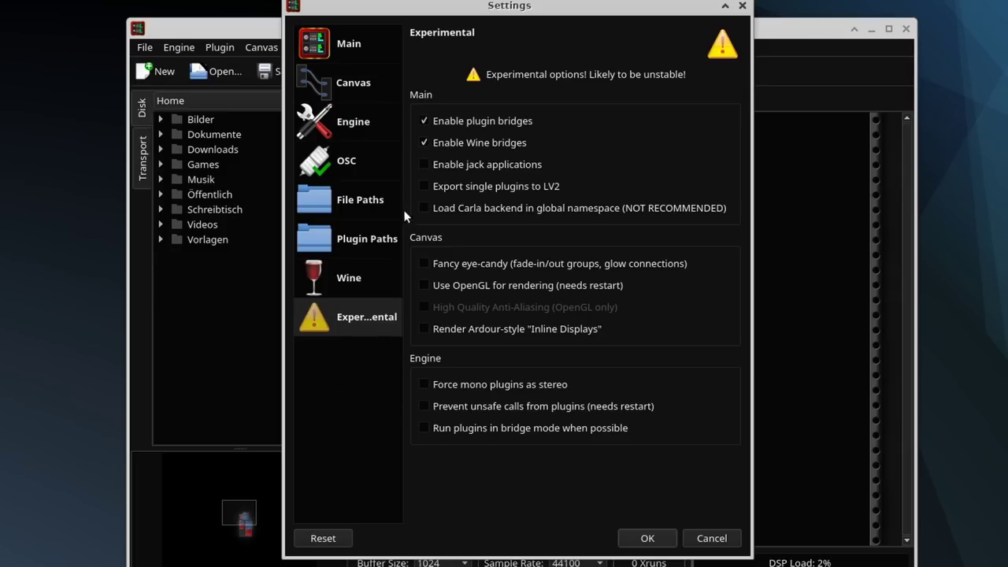
Review the Wine and experimental settings, and show the VST2 plugin paths in an enlarged settings window
left_click(347, 280)
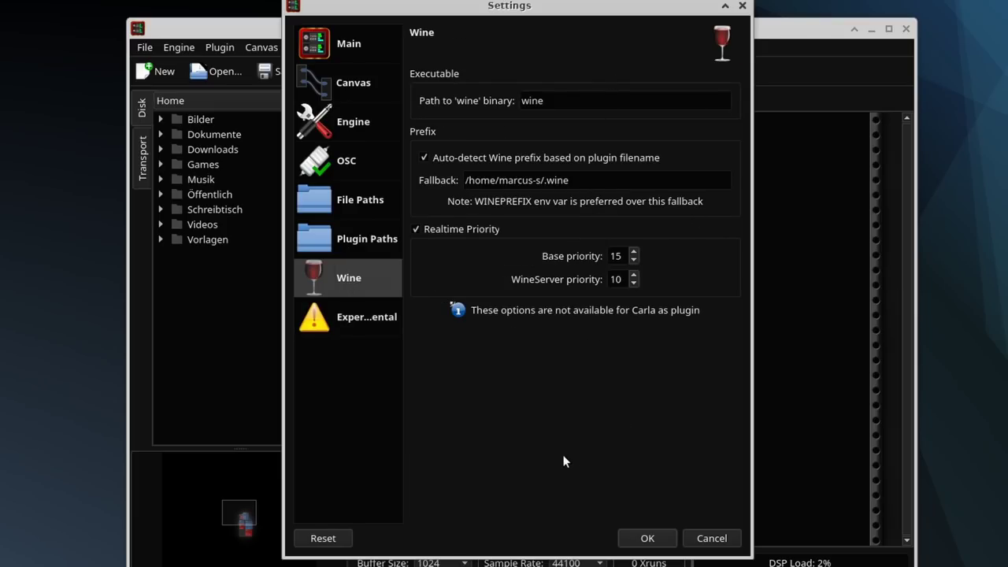
left_click(365, 315)
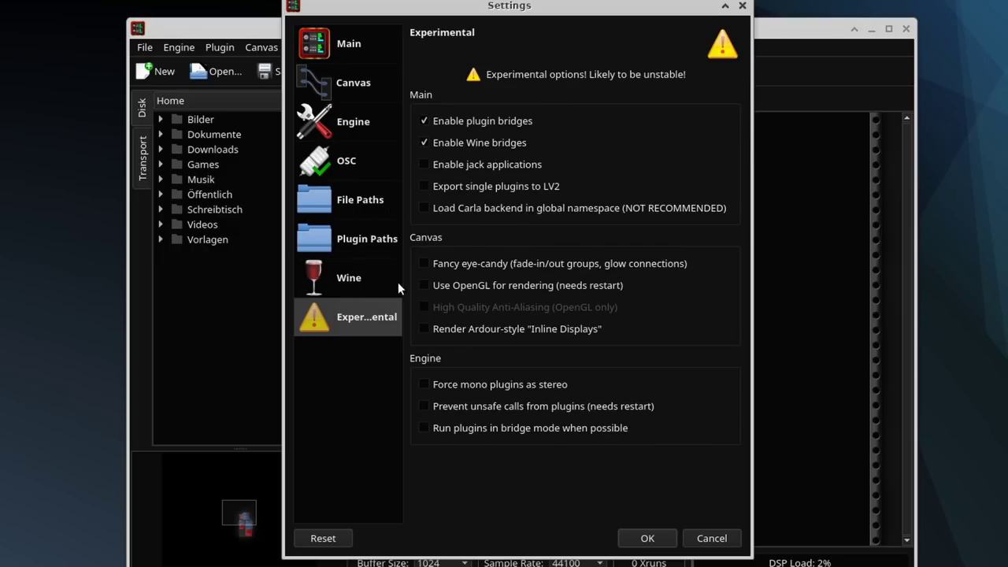
left_click(364, 236)
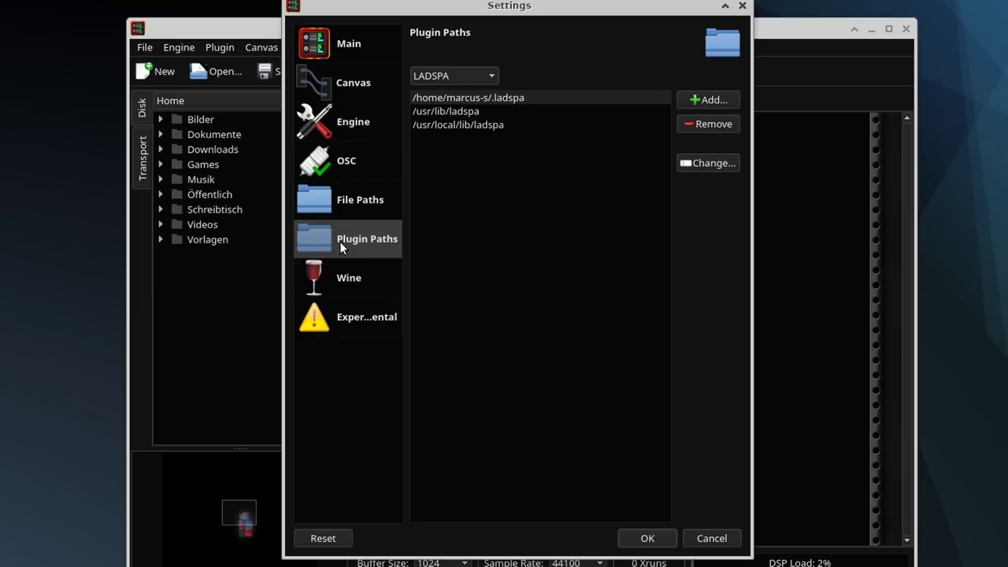
left_click(452, 75)
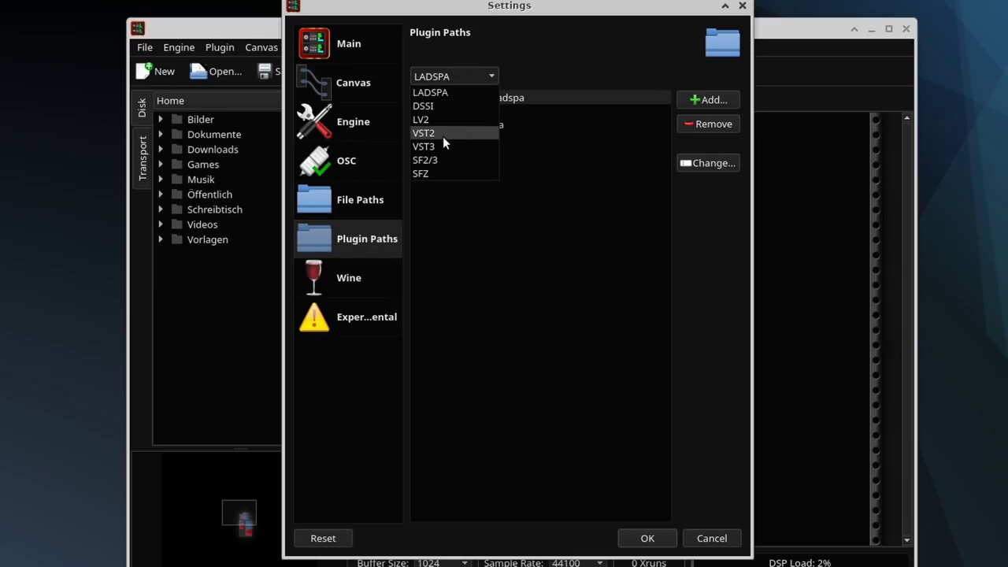
left_click(446, 133)
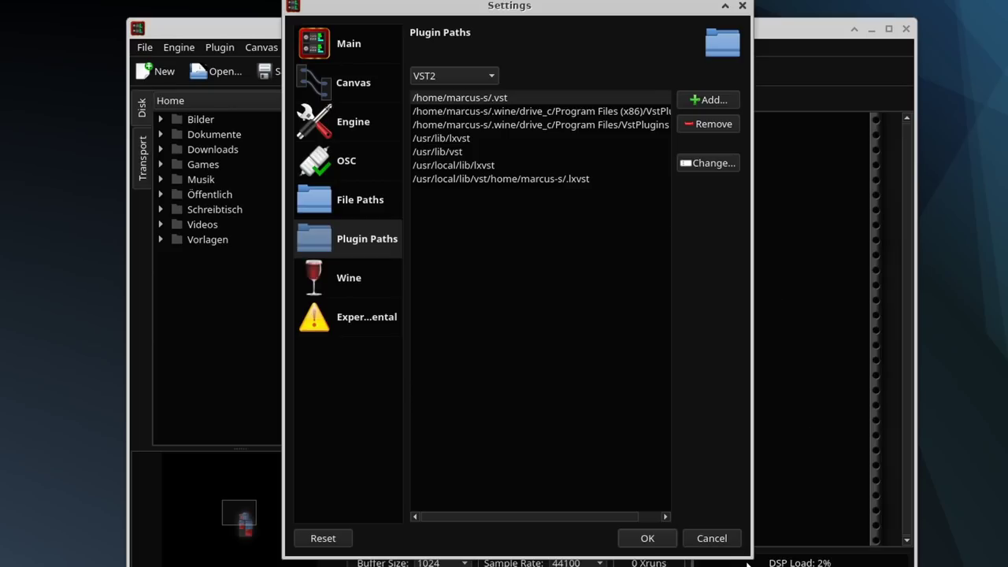
left_click_drag(742, 547, 1007, 566)
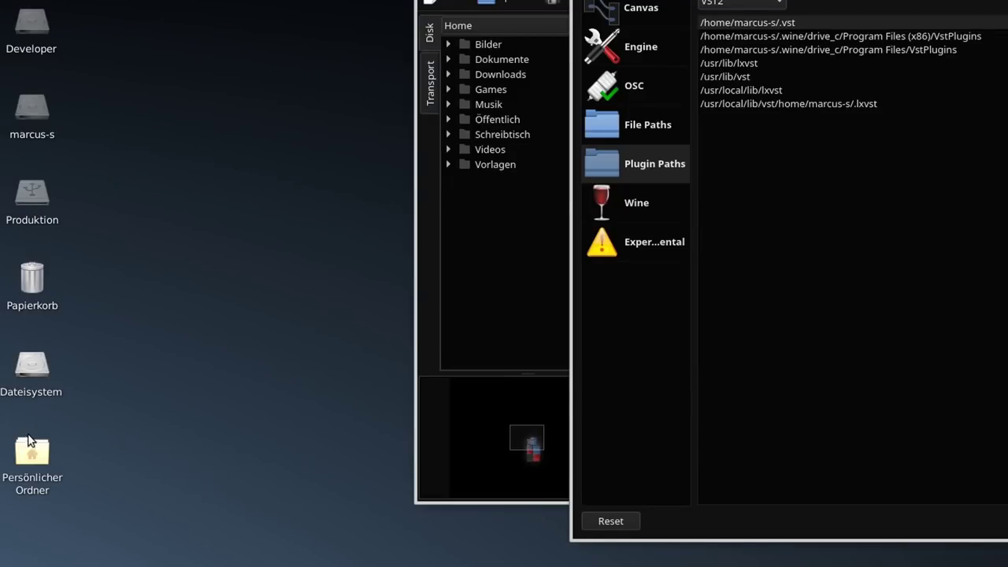
Browse from the home folder to .wine/drive_c/Program Files/Steinberg/VstPlugins, and select the folder's full path for copying
double_click(0, 528)
left_click(226, 178)
type(".wine/")
key("Return")
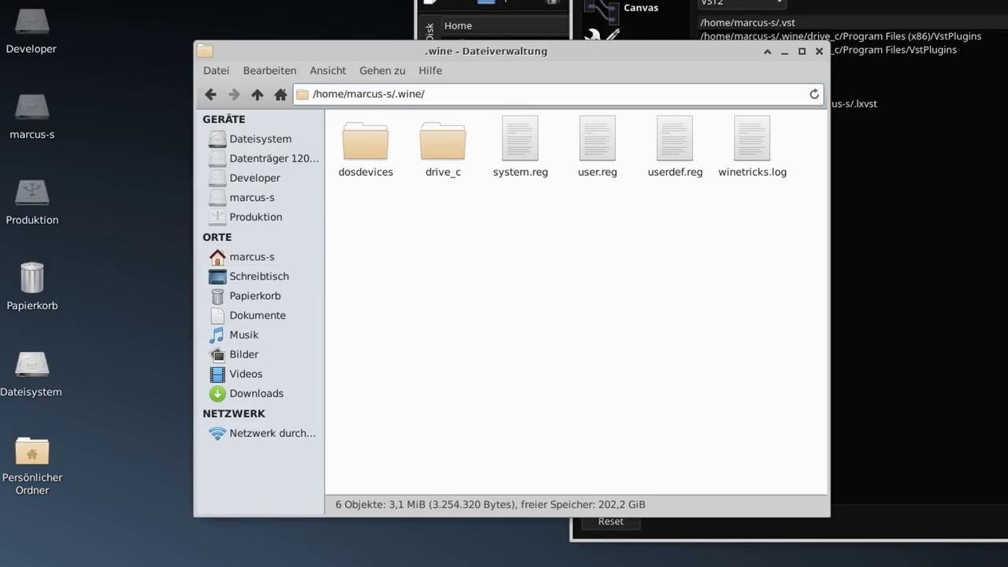
double_click(422, 156)
left_click_drag(635, 46, 647, 117)
double_click(510, 226)
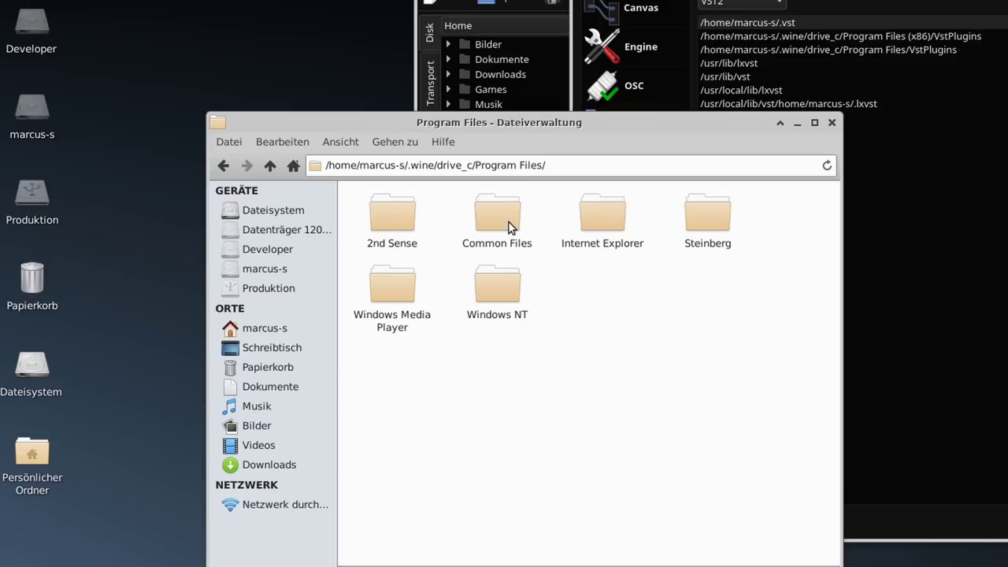
double_click(708, 217)
double_click(390, 225)
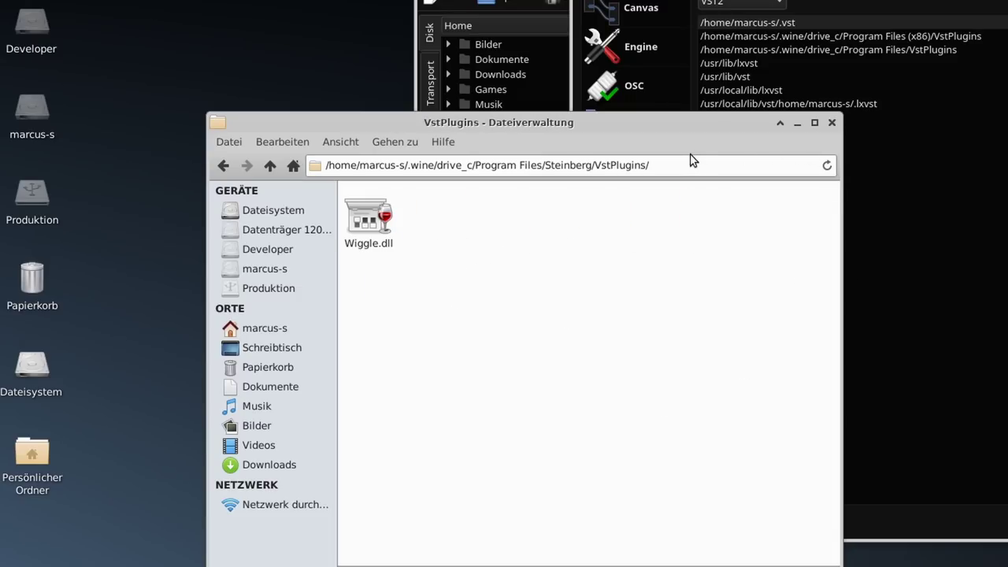
left_click(645, 165)
Add the Wine folder Program Files/Steinberg/VstPlugins/ to Carla's VST2 plugin paths, and close the settings
left_click(1007, 64)
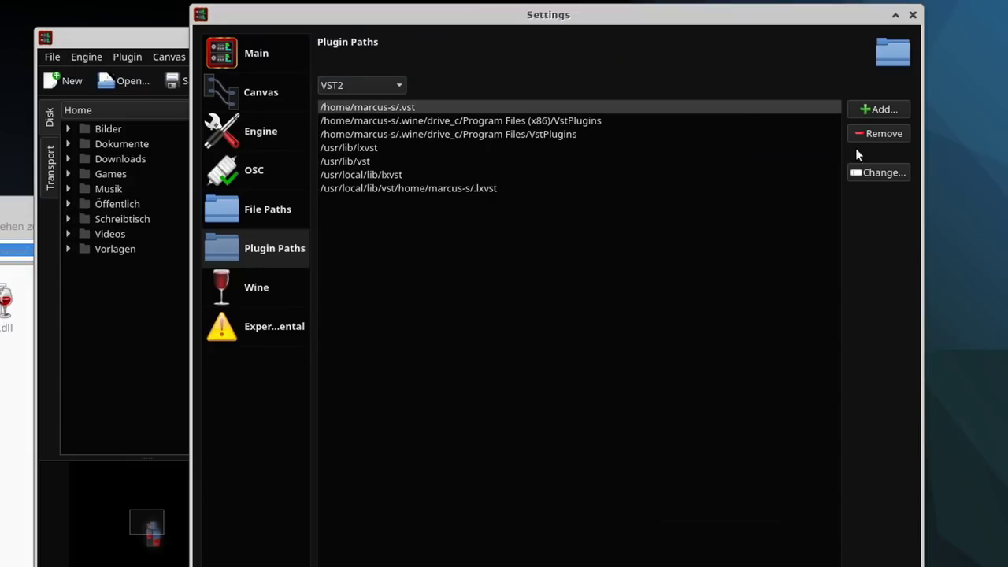
left_click(1007, 24)
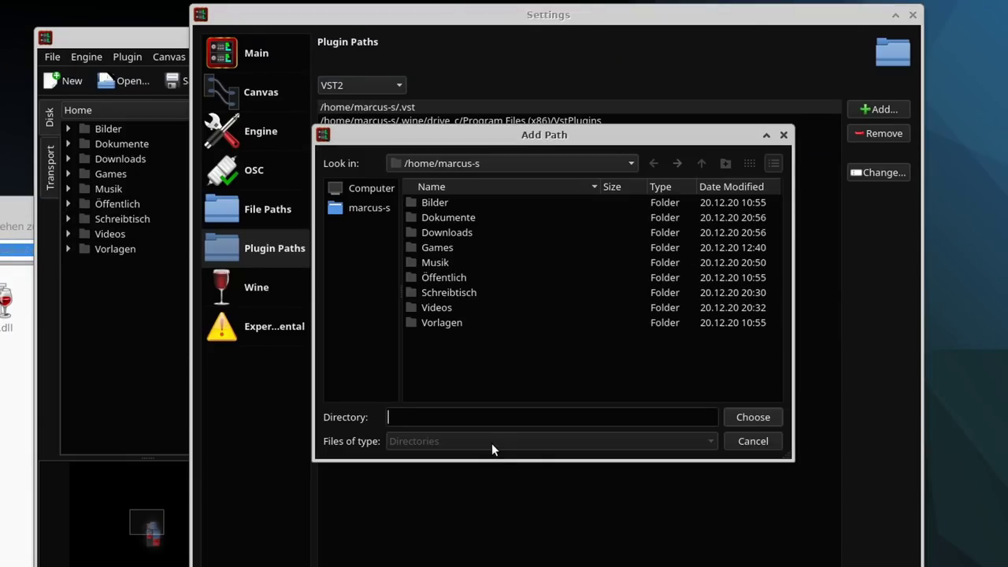
type("/home/marcus-s/.wine/drive_c/Program Files/Steinberg/VstPlugins/")
key("Return")
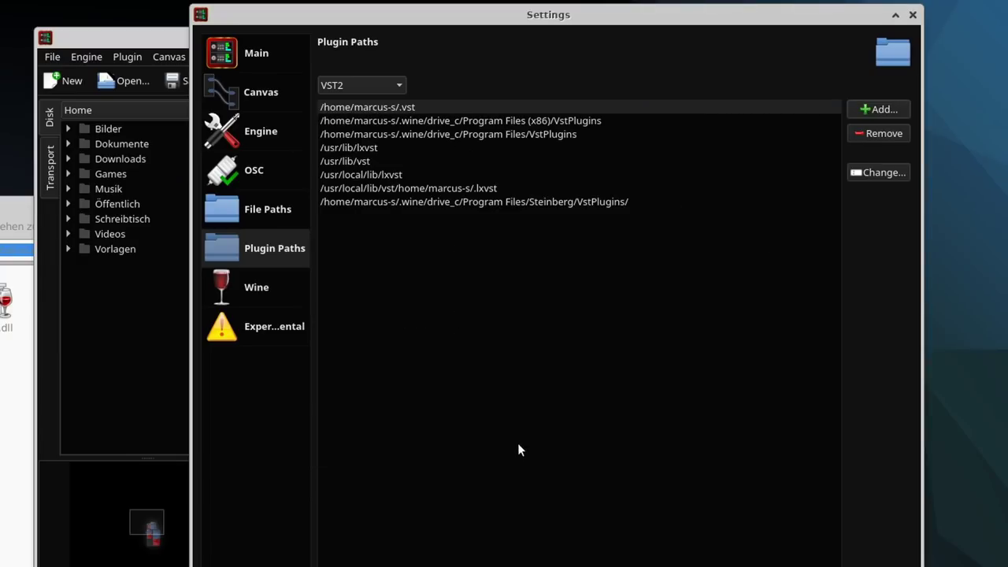
left_click(610, 207)
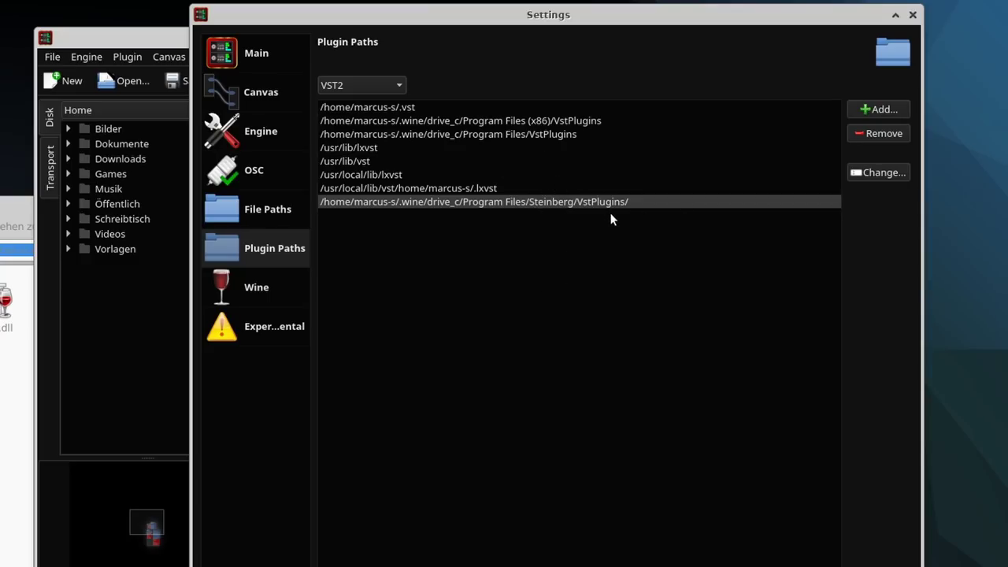
left_click(879, 172)
key("Escape")
key("Escape")
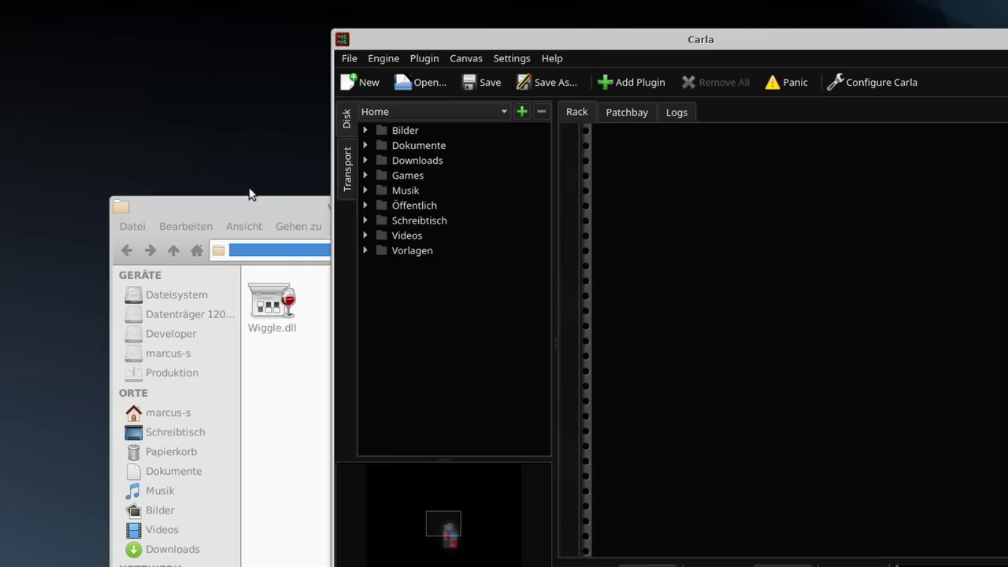
Bring Carla back in front of the file manager, open its plugin browser, and scan for new plugins
left_click(249, 197)
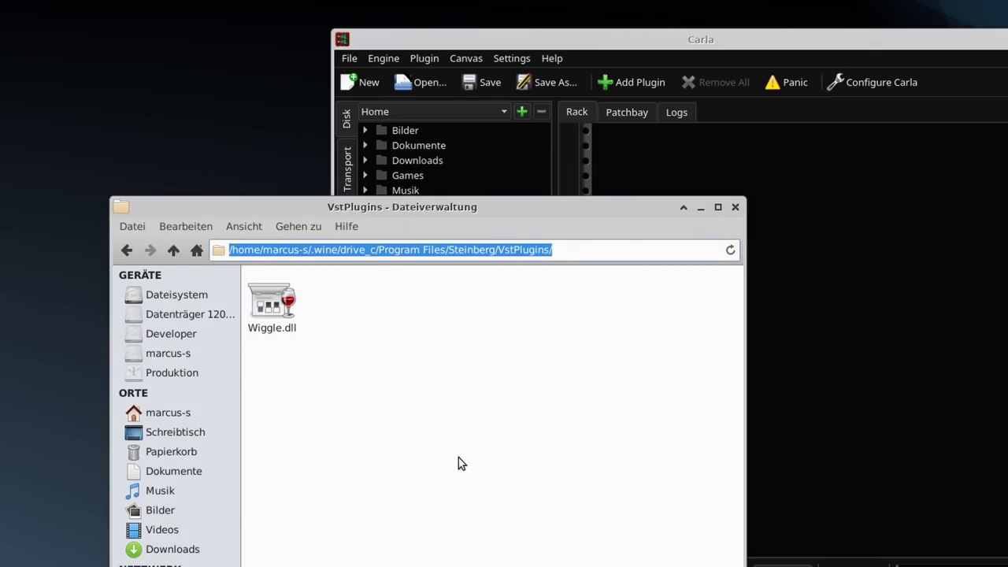
left_click(723, 187)
left_click(633, 81)
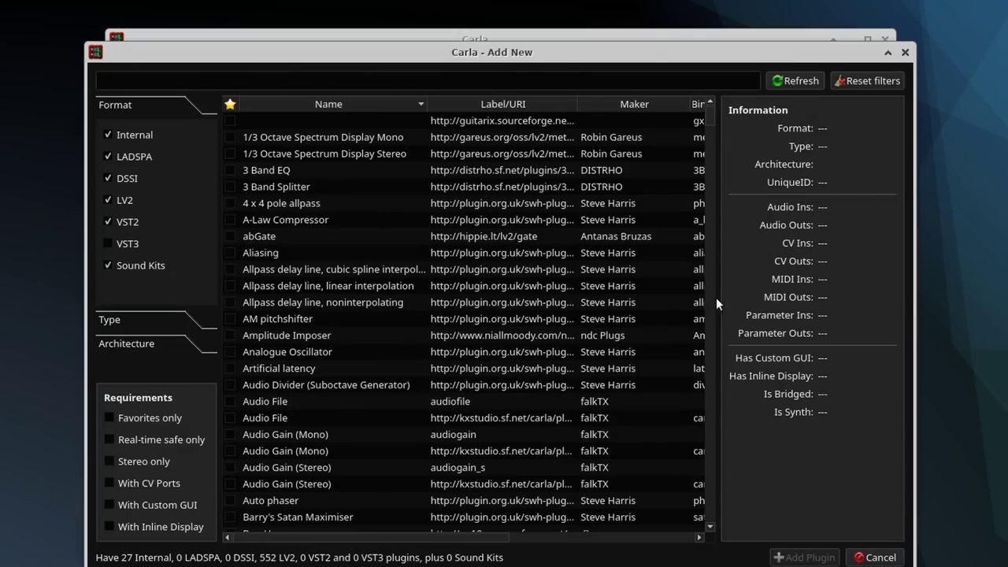
left_click(800, 81)
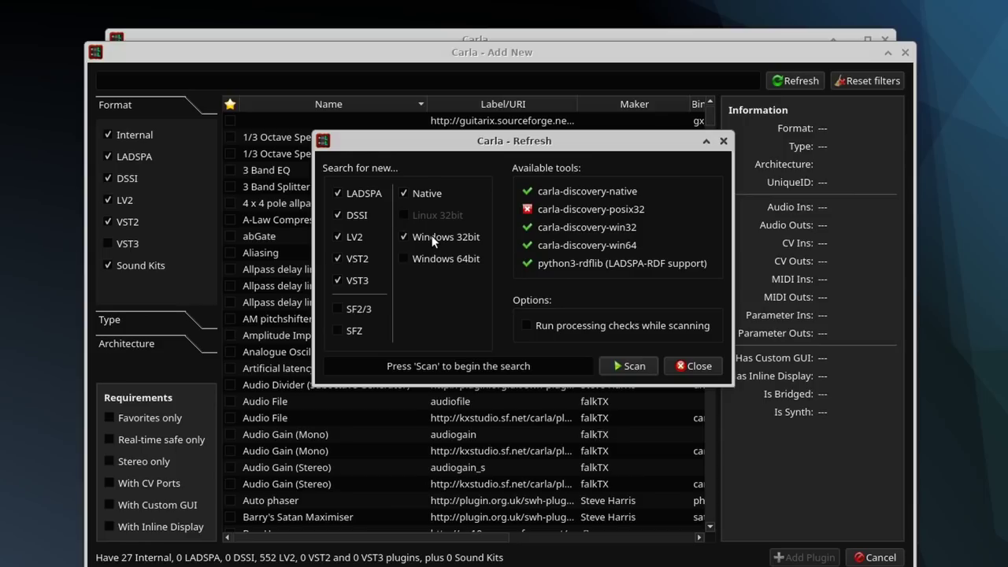
left_click(632, 367)
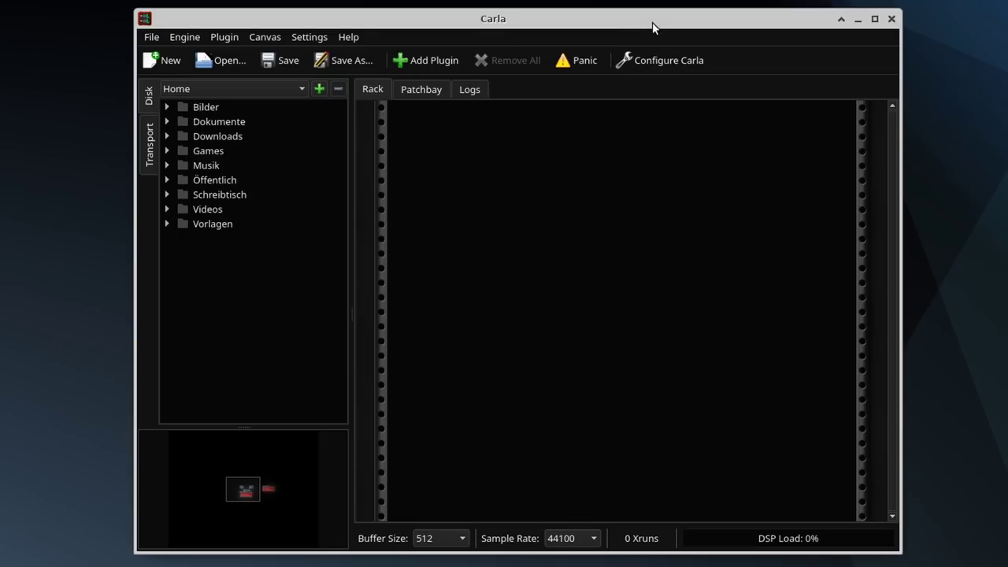
Open Carla's plugin browser, return to the beginning of the plugin list, and show the architecture filters
left_click_drag(653, 23, 666, 22)
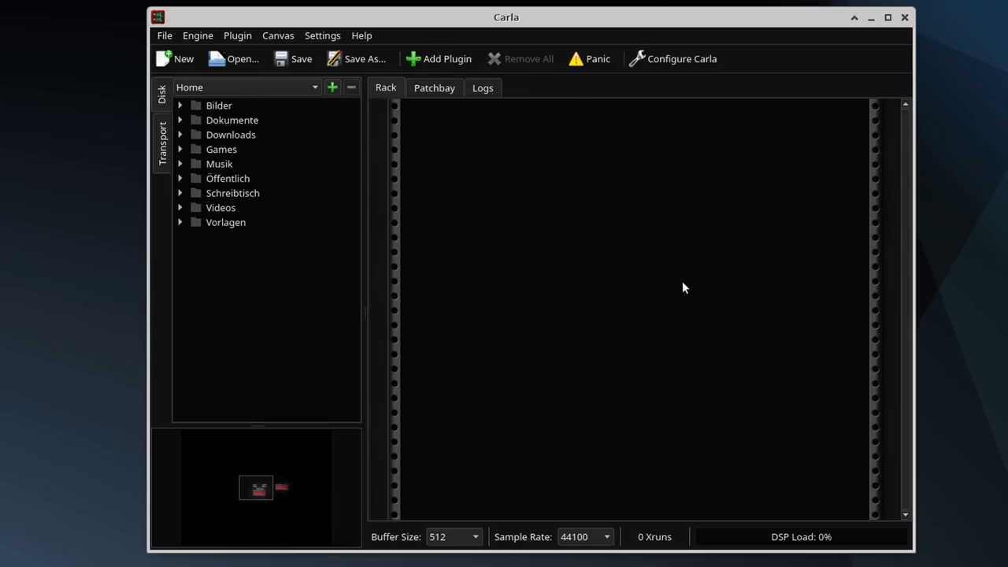
left_click(466, 59)
left_click(279, 97)
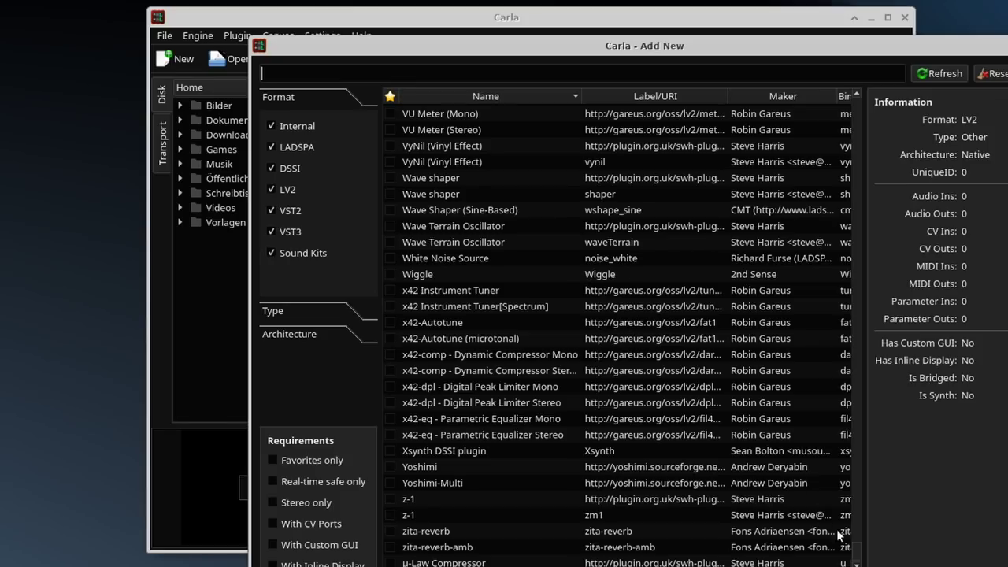
scroll(857, 558, "up", 1)
left_click_drag(857, 557, 857, 101)
left_click_drag(410, 126, 389, 112)
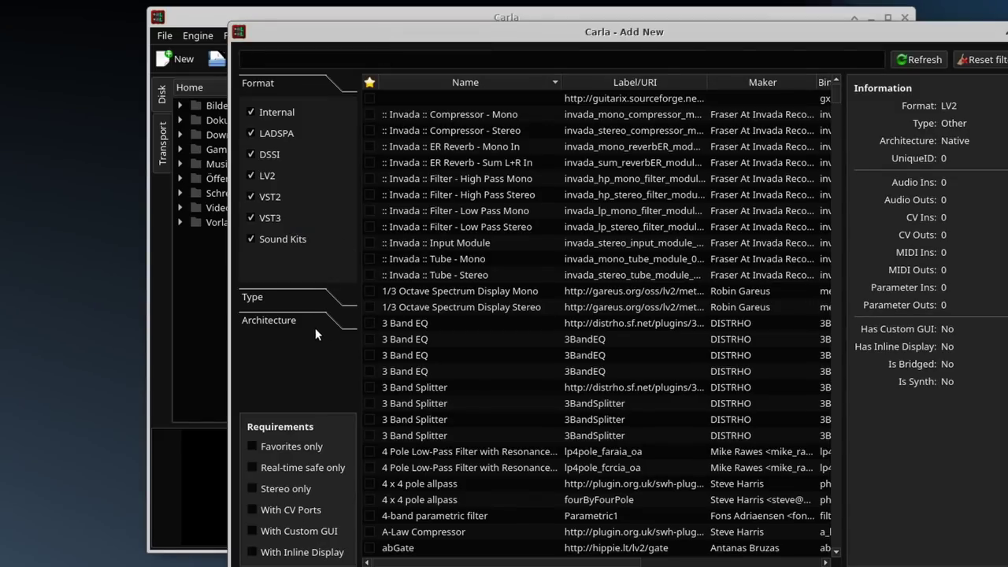
left_click(274, 321)
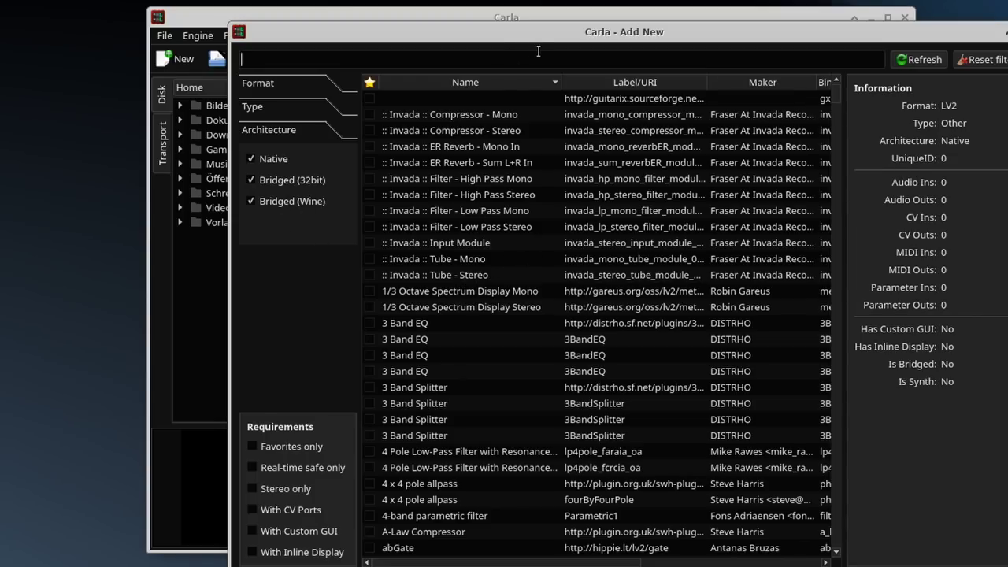
Find the Wiggle plugin by 2nd Sense near the end of the plugin list, and add it to Carla's rack
left_click_drag(524, 40, 528, 66)
left_click_drag(834, 123, 873, 553)
scroll(587, 363, "down", 5)
scroll(587, 363, "down", 4)
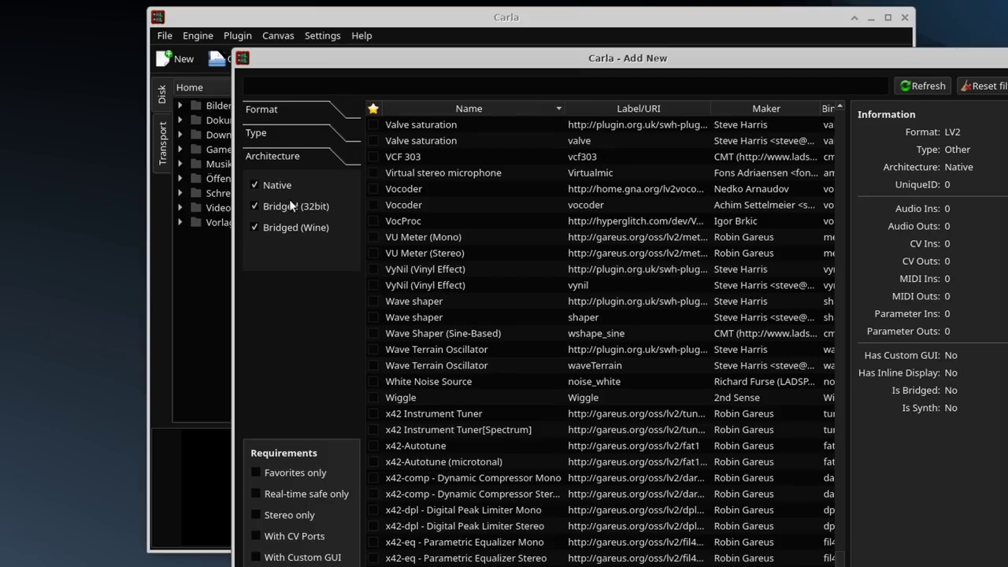
left_click(439, 401)
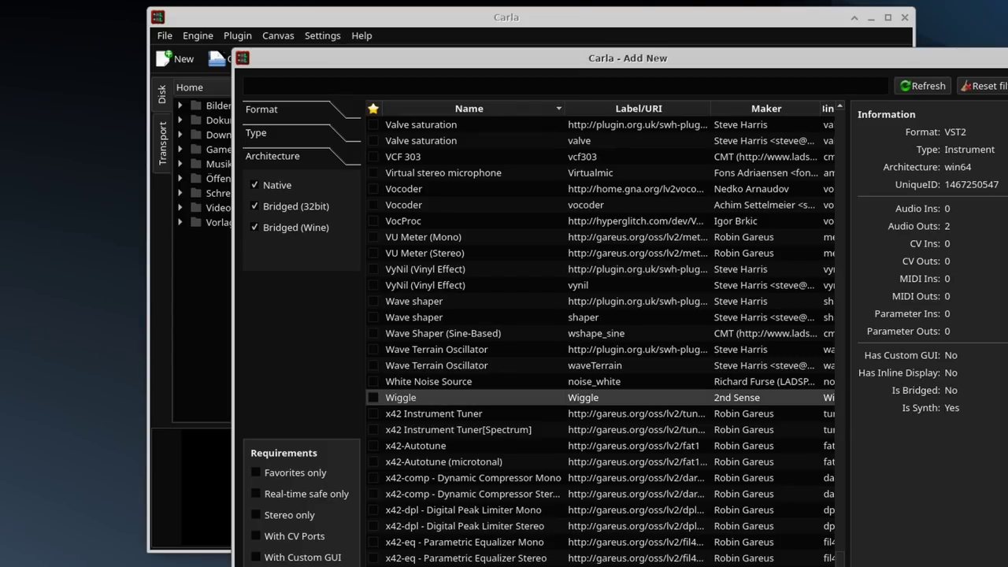
double_click(420, 392)
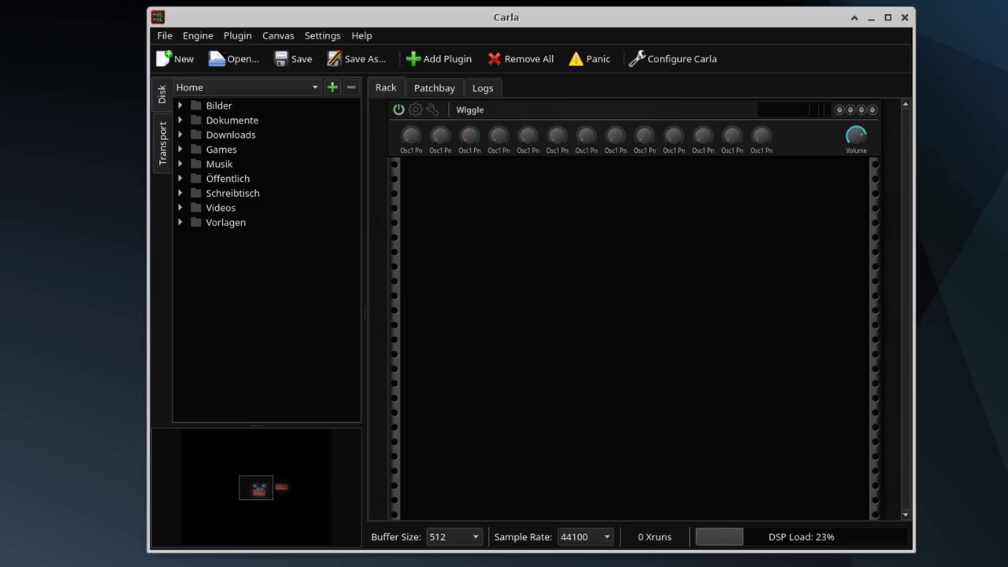
Open Wiggle's own interface from the rack, dismiss the demo notice, and choose to activate the plugin
left_click_drag(581, 41, 550, 41)
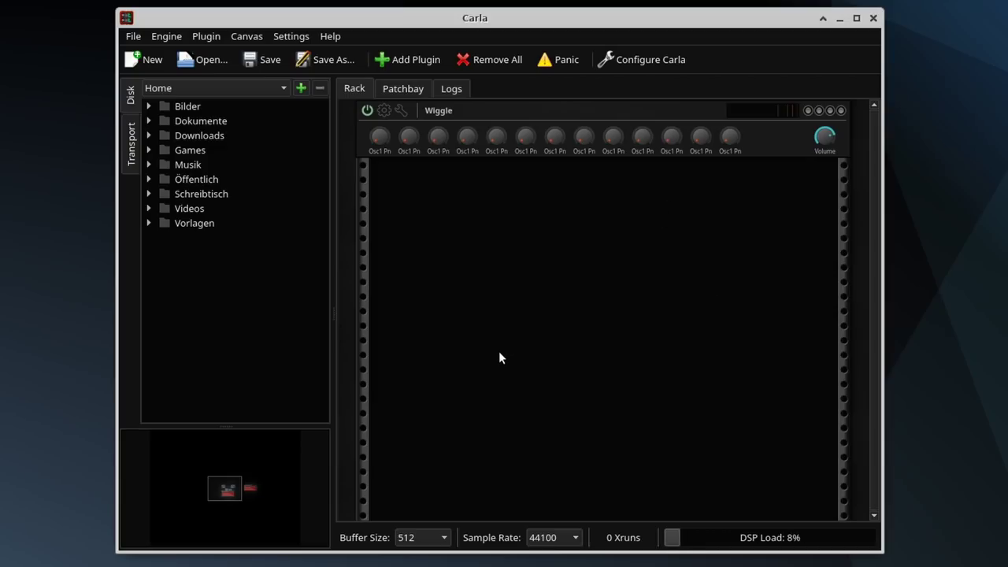
left_click(388, 111)
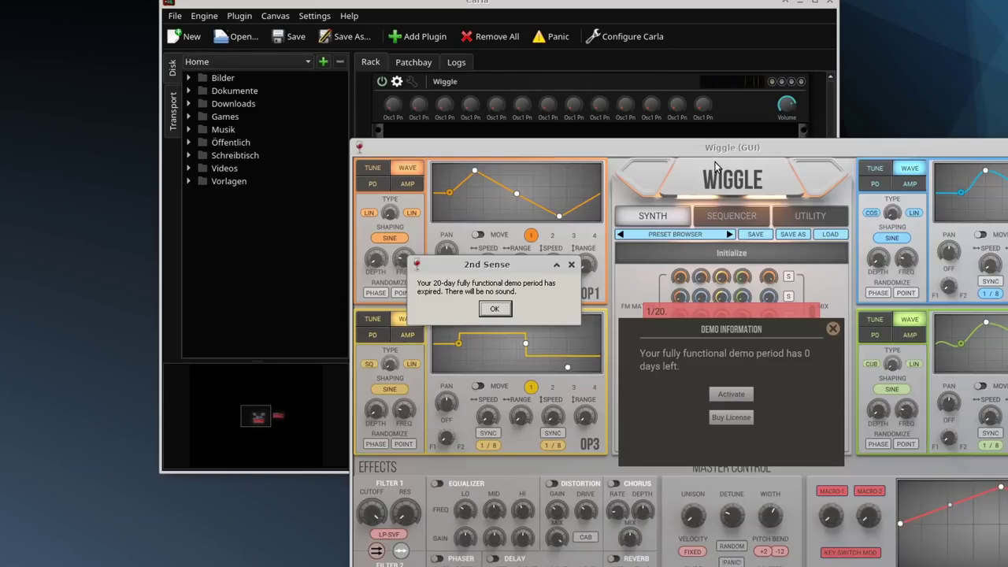
left_click(493, 310)
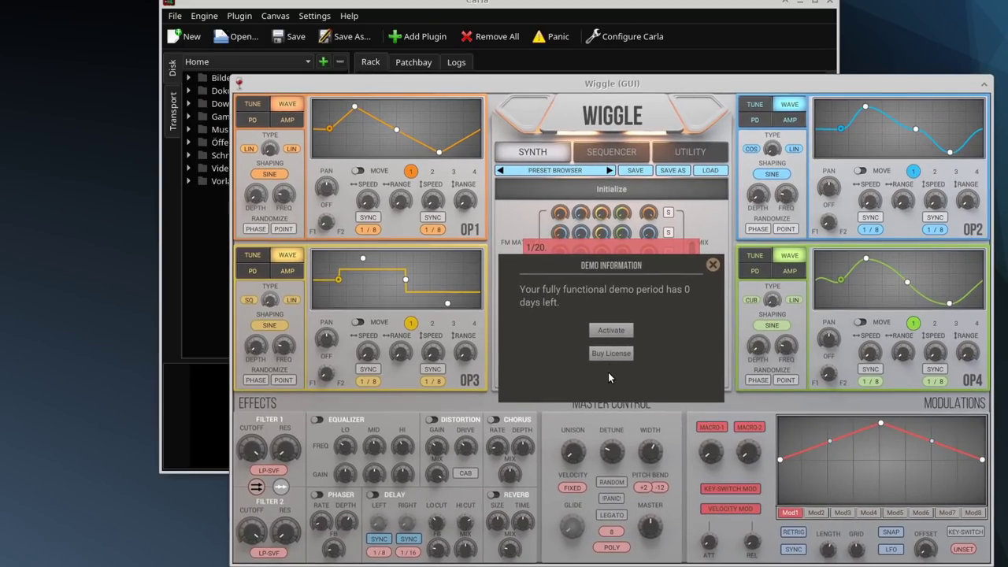
left_click(612, 331)
Add the kHs ONE plugin to Carla's rack, and position its synth window for viewing
left_click(423, 35)
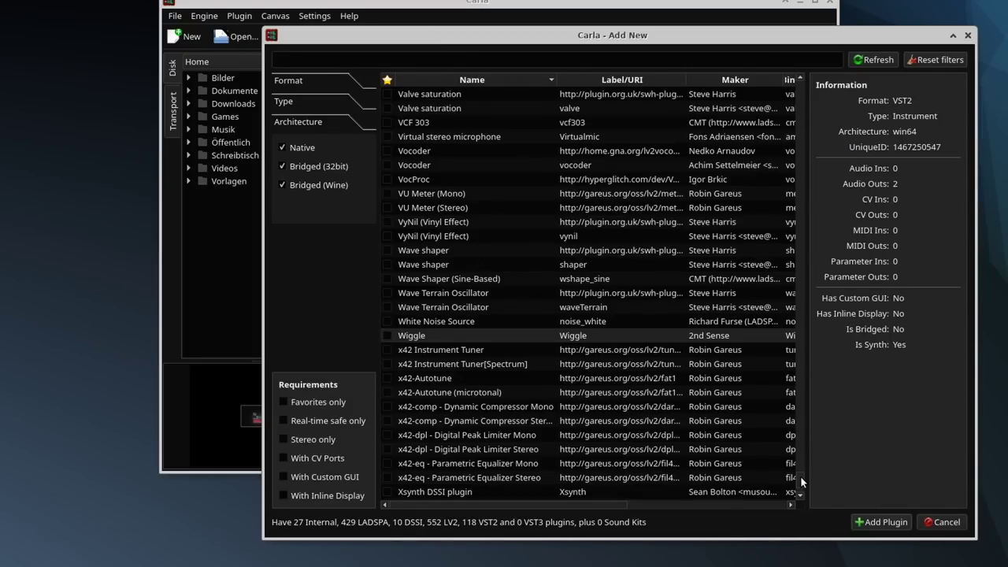
left_click_drag(799, 480, 798, 261)
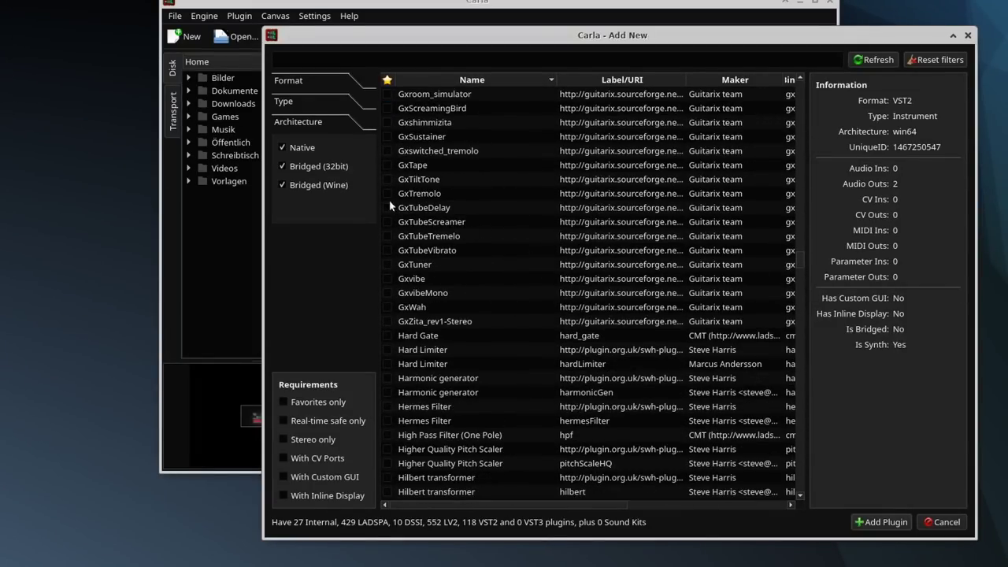
scroll(623, 191, "down", 16)
double_click(445, 306)
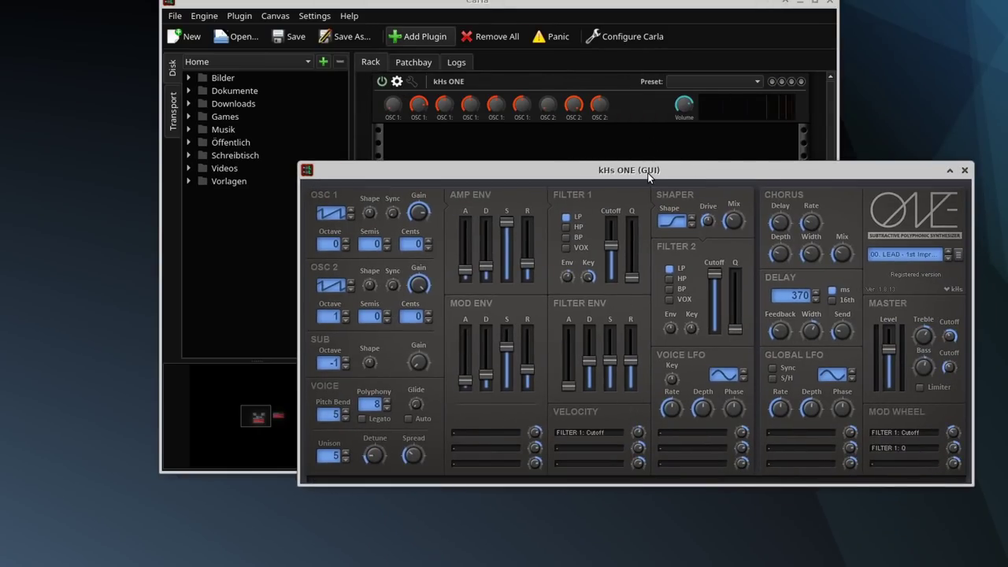
left_click_drag(648, 173, 701, 208)
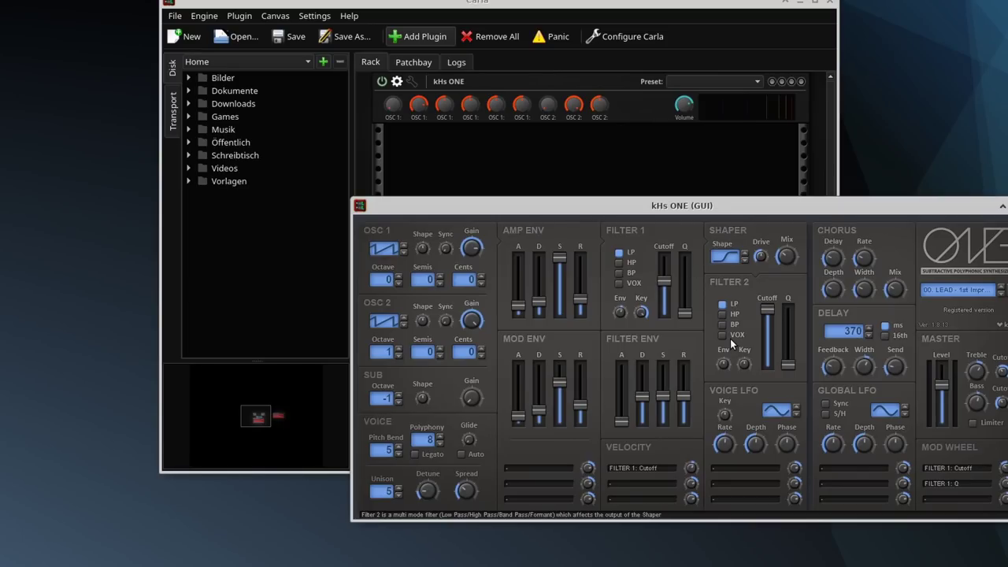
left_click_drag(684, 207, 694, 207)
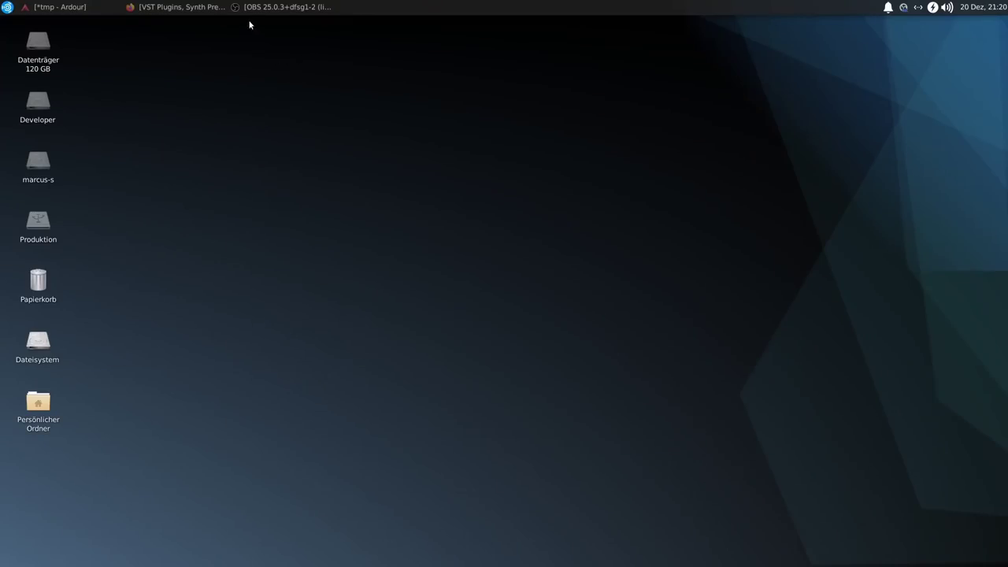
Switch to Ardour, and replace the Carla-Patchbay plugin on the MIDI 1 track with the LV2 version of Carla-Rack
left_click(55, 7)
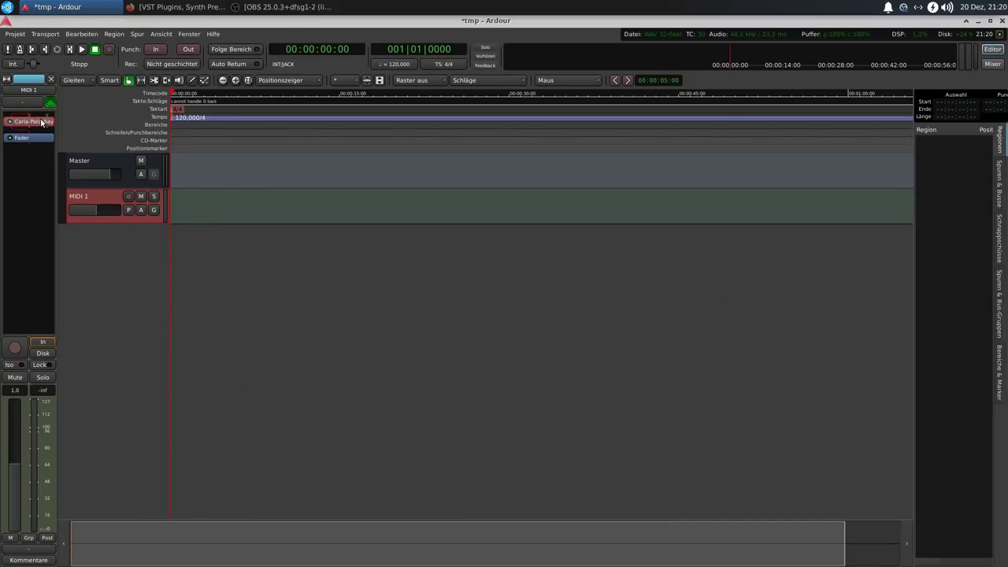
key("Delete")
right_click(41, 122)
mouse_move(96, 124)
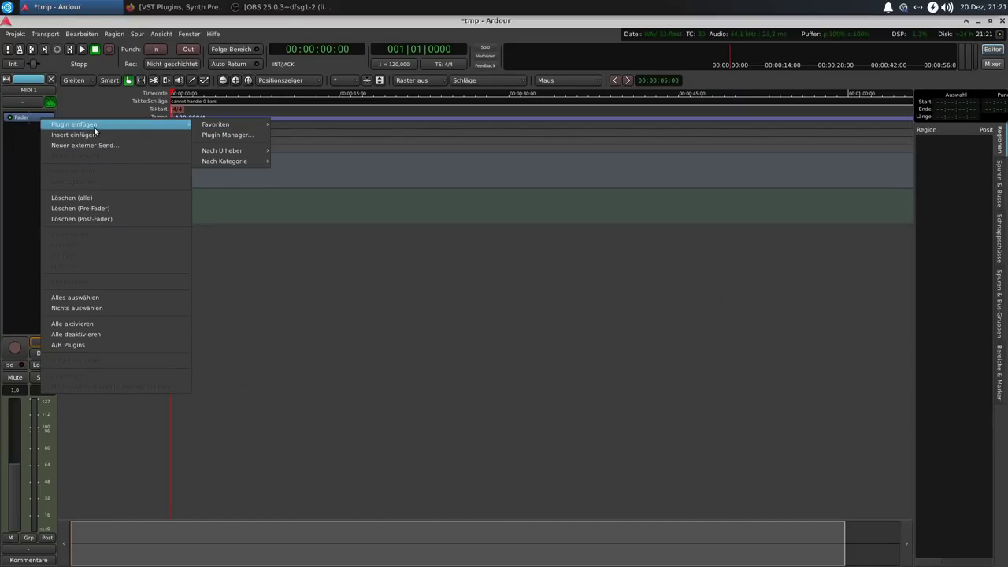
left_click(243, 134)
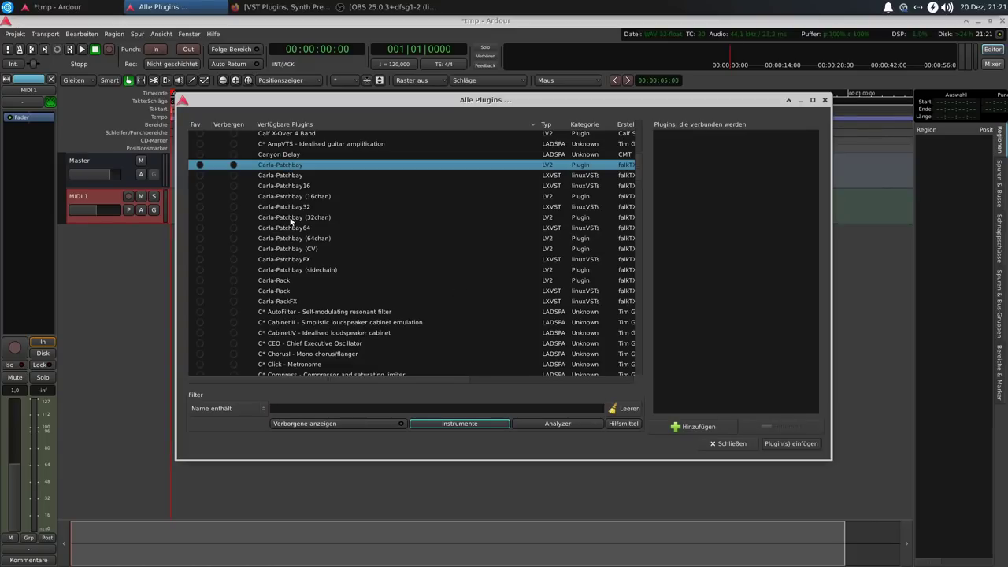
left_click(285, 281)
double_click(283, 281)
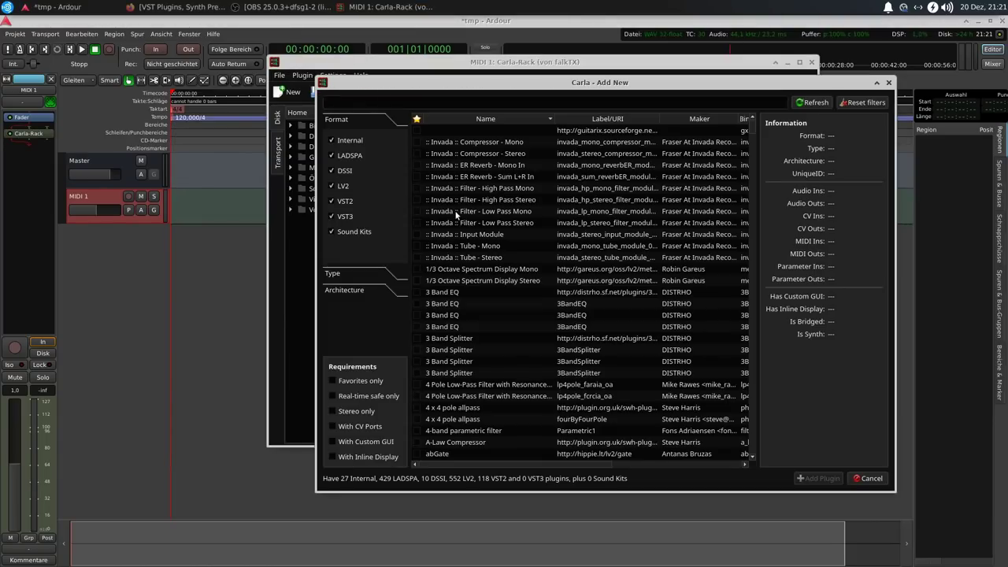
Search the Carla-Rack plugin browser for "khs", add kHs ONE, and open its synth interface
type("khs")
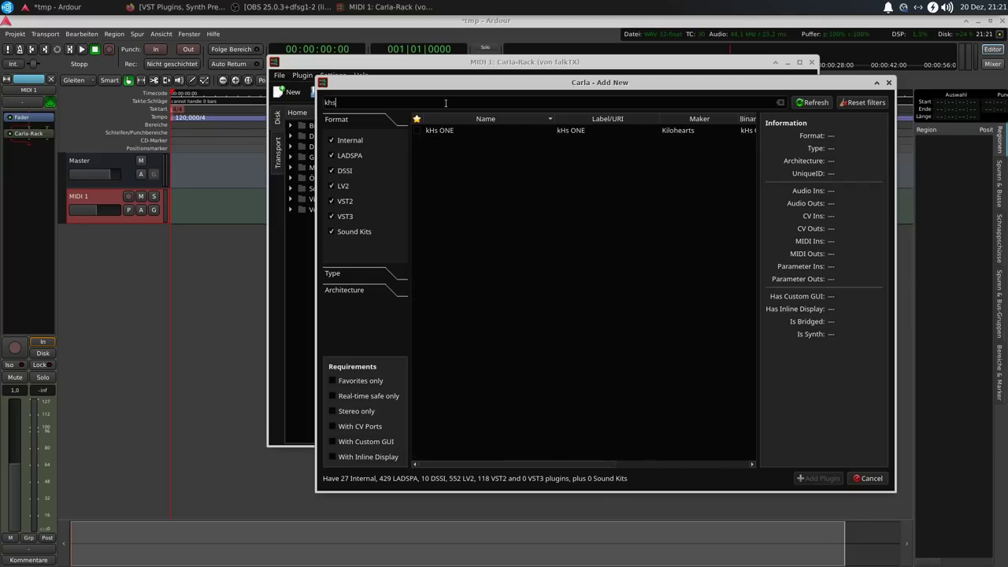
left_click(444, 129)
double_click(451, 132)
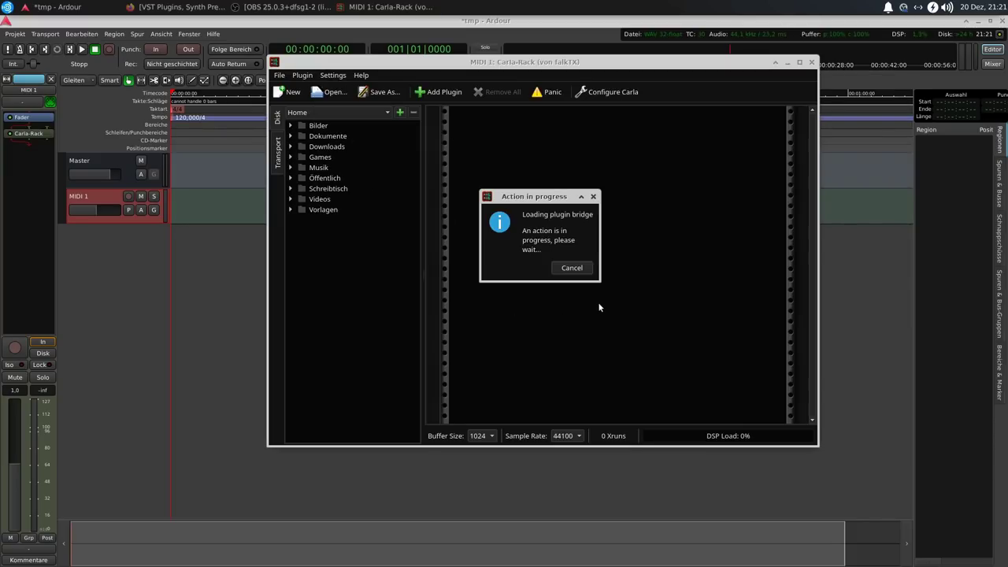
left_click(460, 114)
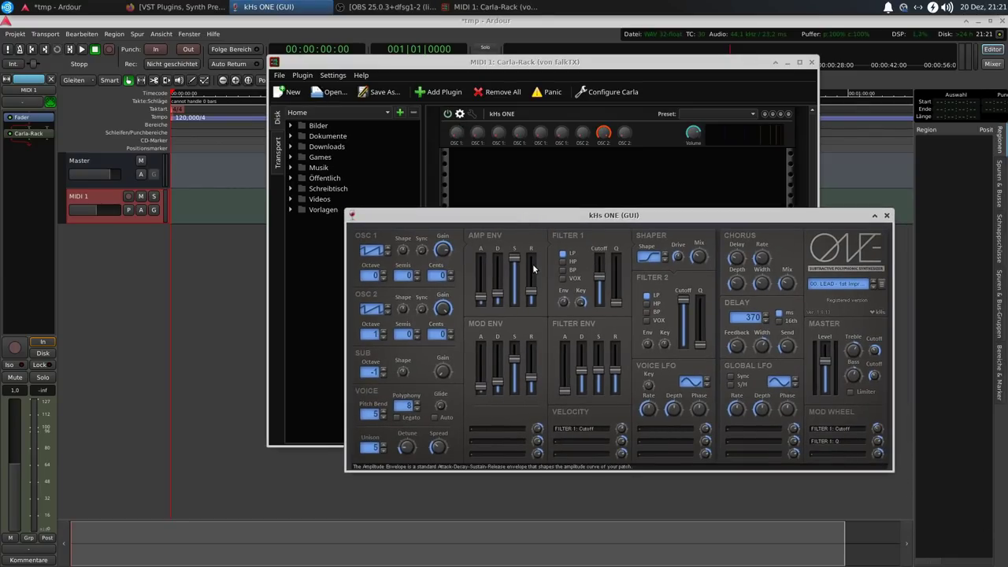
left_click_drag(538, 215, 508, 223)
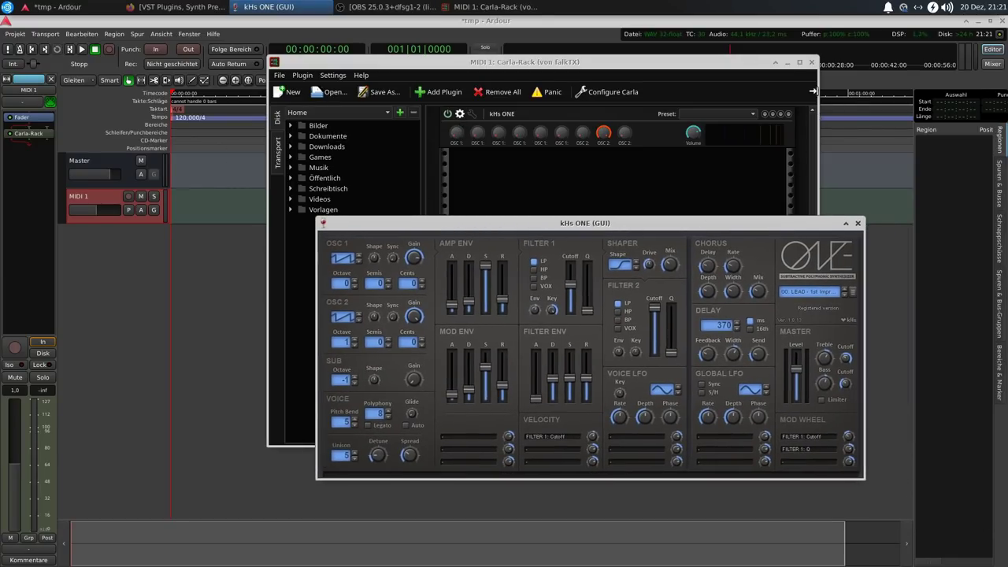
Close the kHs ONE and Carla-Rack windows, and view the MIDI 1 track's input connection options
left_click(858, 223)
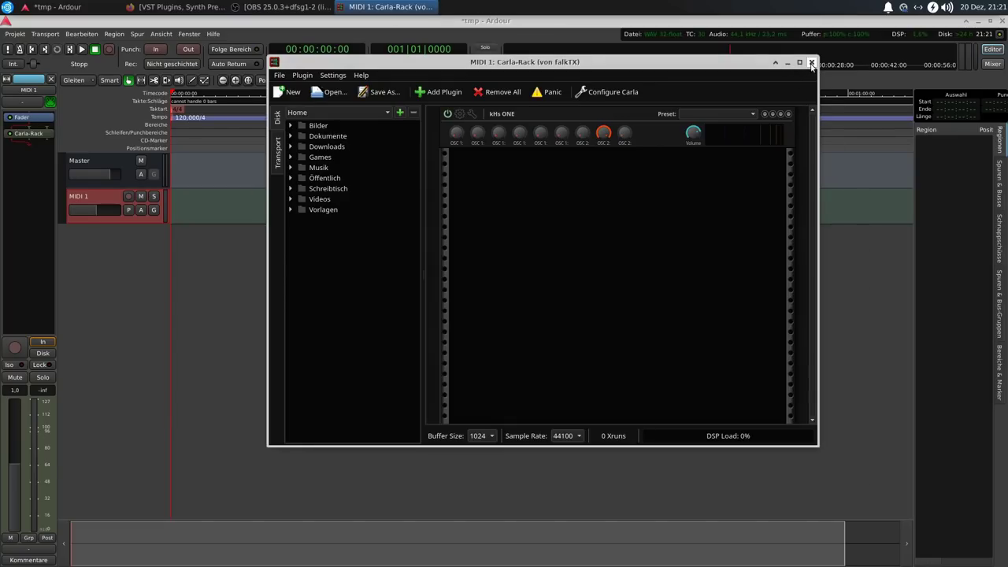
left_click(812, 64)
left_click(28, 101)
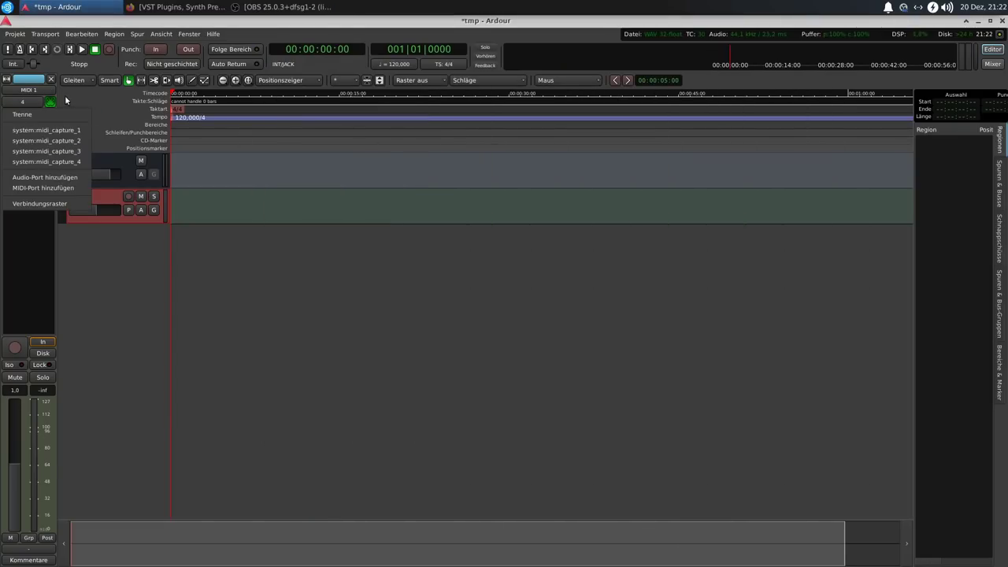
left_click(123, 317)
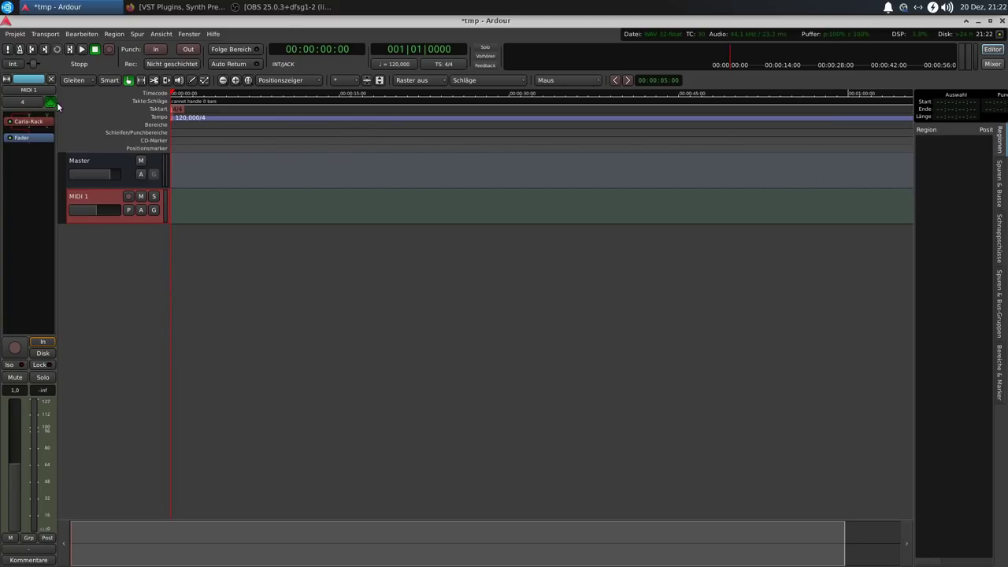
Open Ardour's plugin manager for the MIDI 1 track to show the Carla-Rack entry and how plugins are inserted
right_click(20, 124)
mouse_move(81, 131)
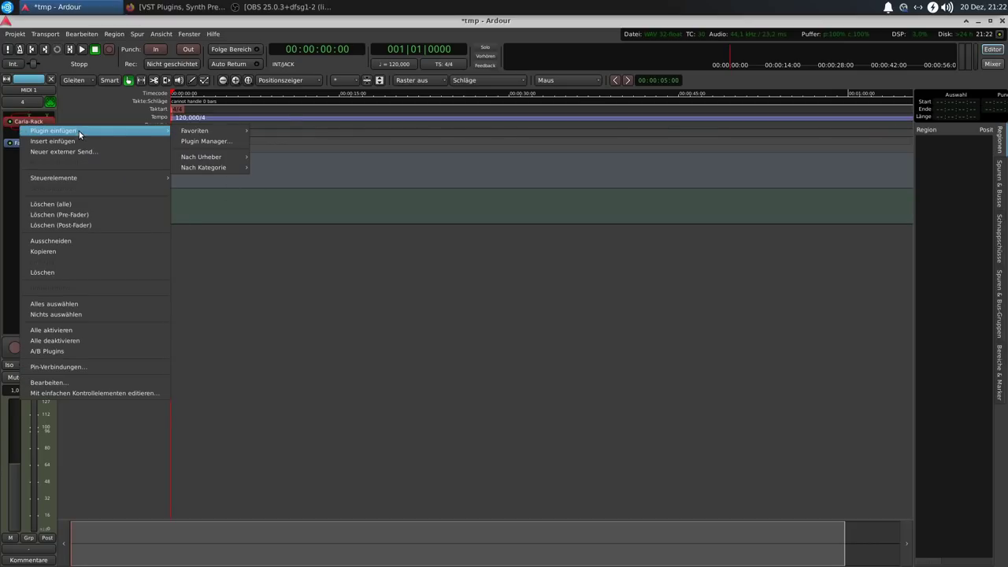
left_click(237, 141)
left_click_drag(491, 107, 503, 110)
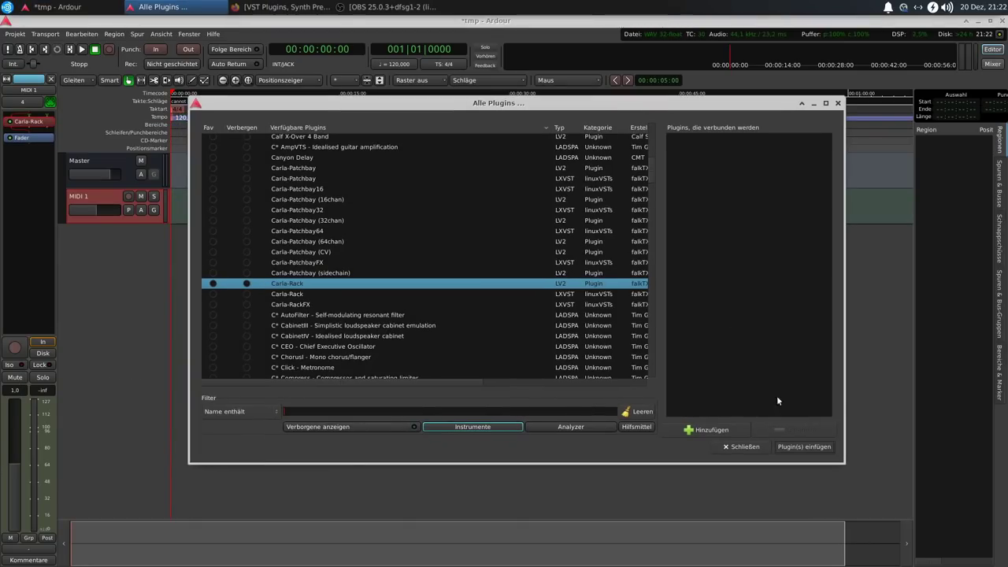
left_click(803, 447)
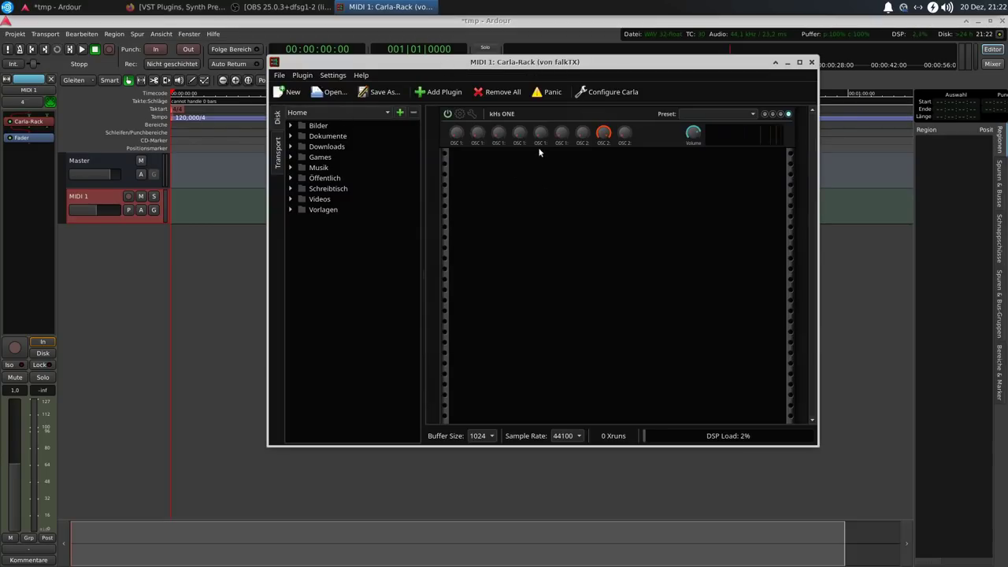
Open the kHs ONE interface from Carla-Rack, and load the preset BASS - Devastator
left_click(460, 114)
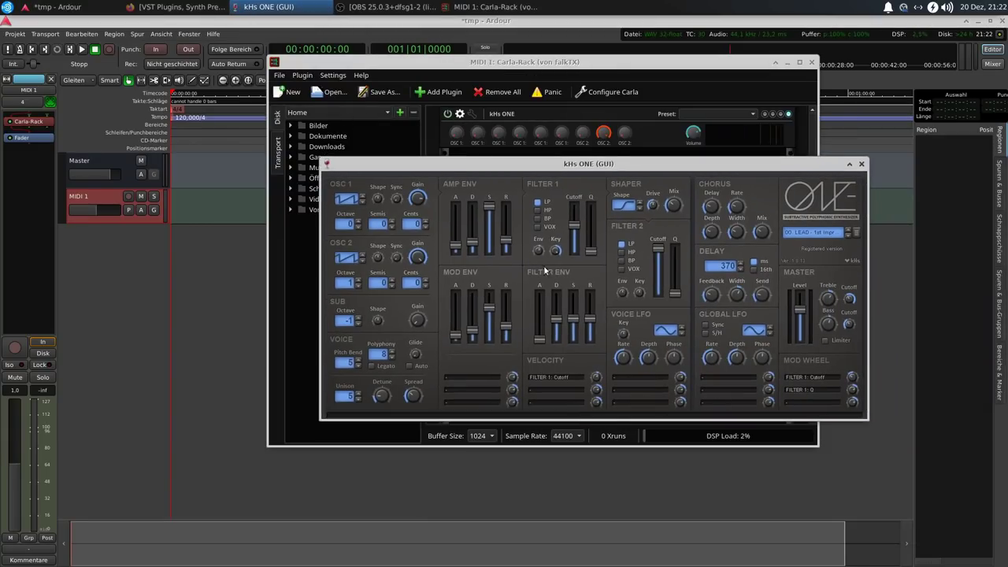
left_click(815, 233)
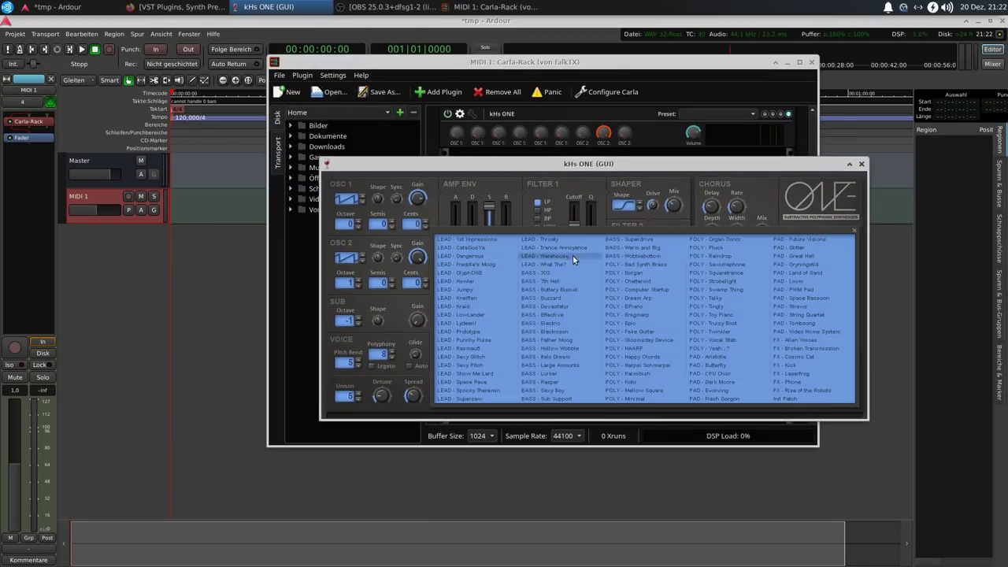
left_click(550, 309)
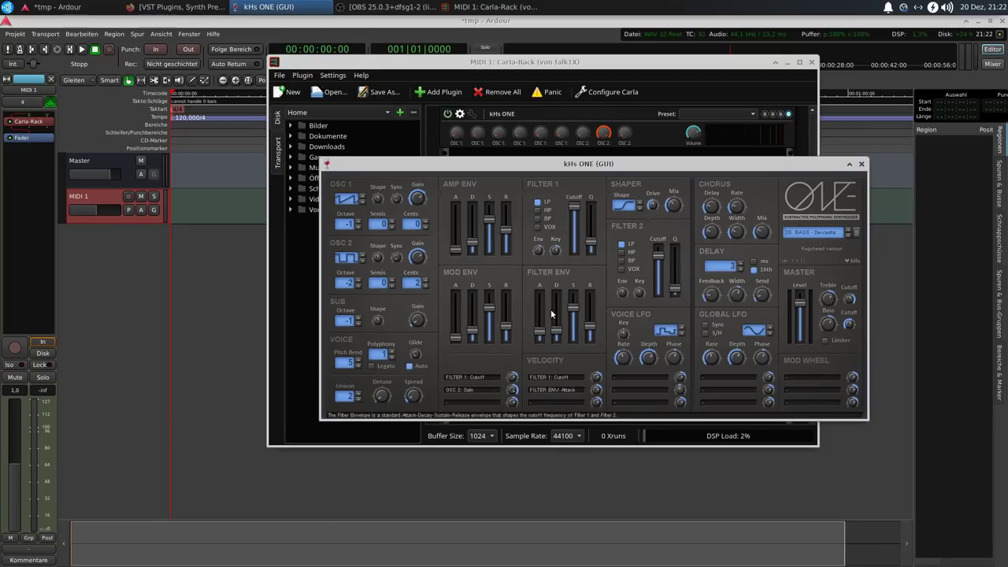
Lower the Filter 1 cutoff and adjust the amp envelope's decay in kHs ONE, and close the plugin windows
left_click_drag(658, 162, 673, 165)
mouse_move(589, 209)
left_mouse_down()
mouse_move(589, 241)
mouse_move(589, 226)
left_mouse_up()
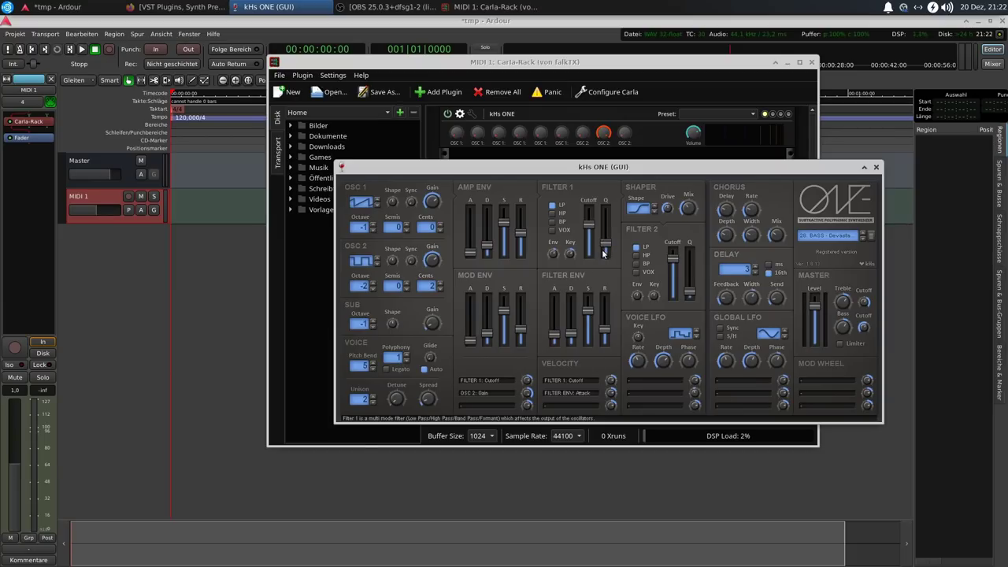
mouse_move(487, 244)
left_mouse_down()
mouse_move(490, 228)
mouse_move(487, 245)
left_mouse_up()
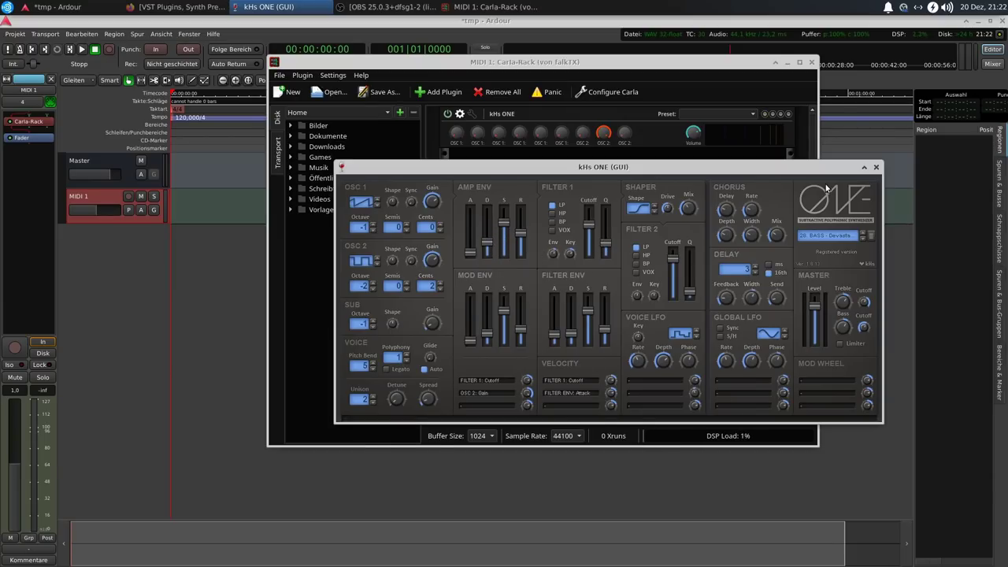
left_click(876, 168)
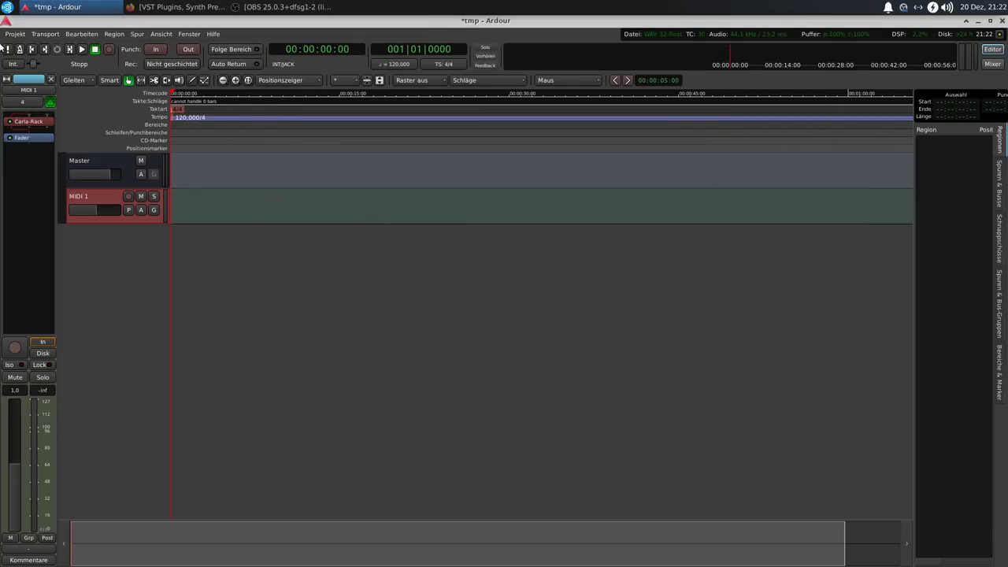
Quit Ardour without saving the tmp project, and close the remaining window to return to the desktop
left_click(1002, 22)
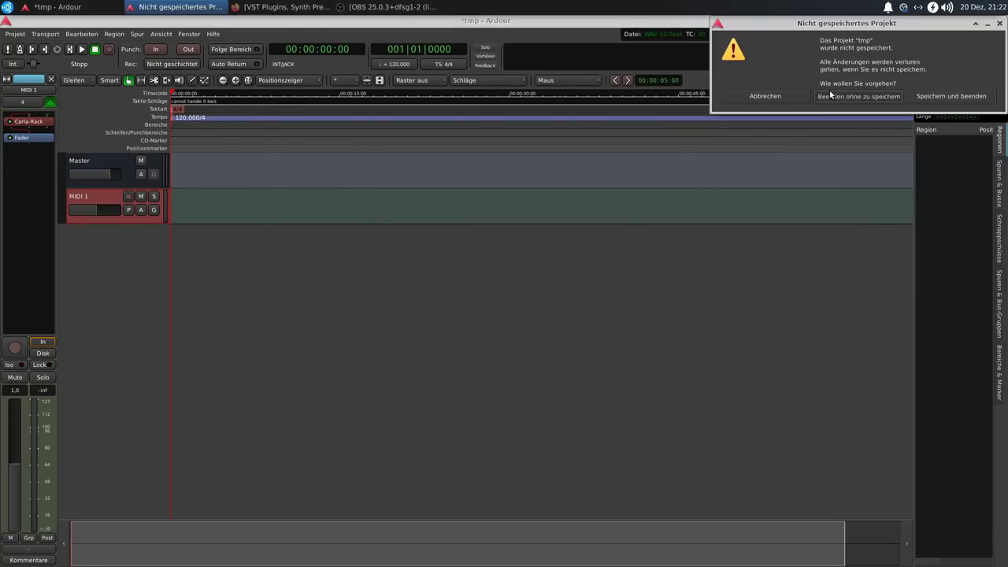
left_click(866, 95)
left_click(1002, 22)
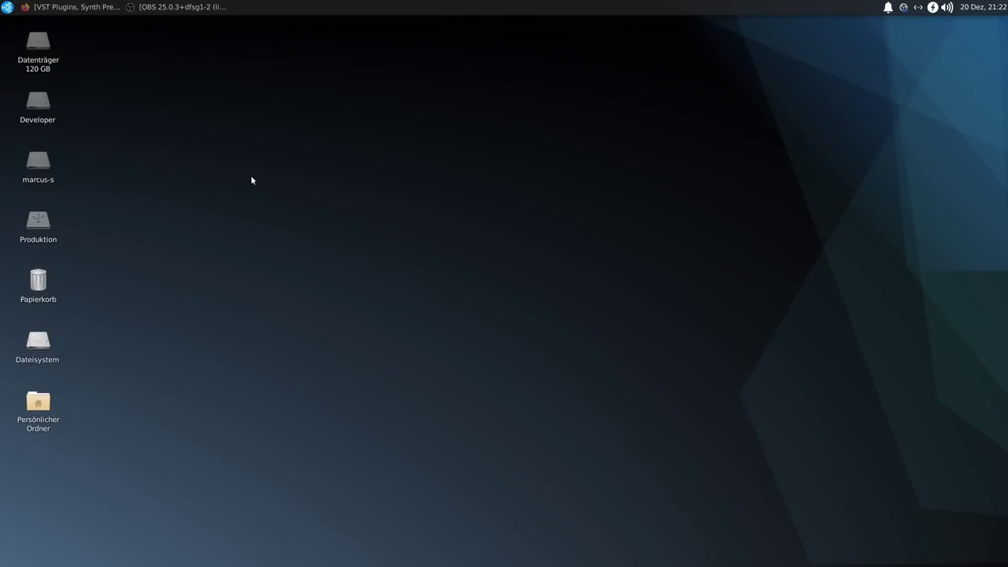
View the installed programs in the Multimedia and Graphic Design categories of the application launcher, and close it
left_click(7, 7)
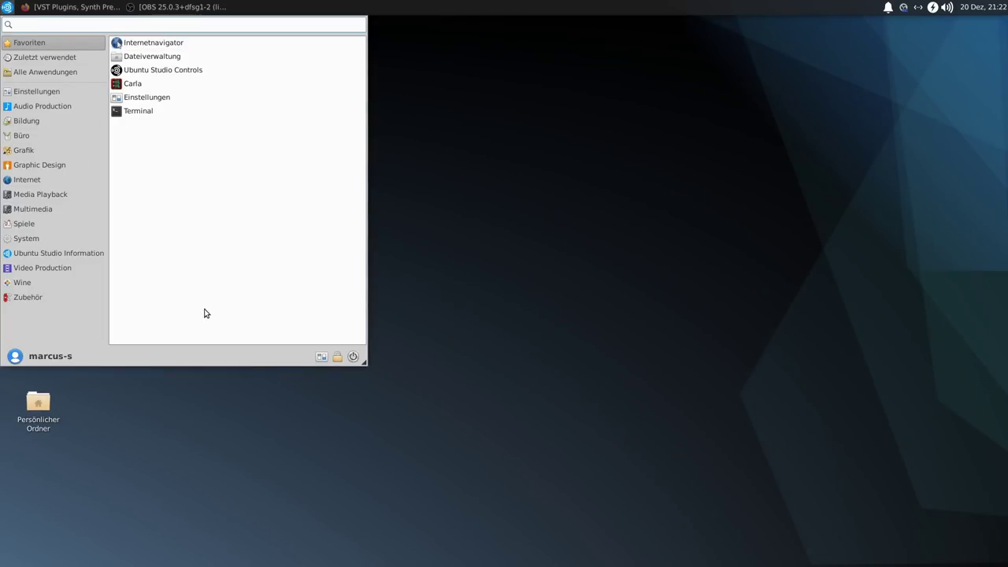
left_click(35, 209)
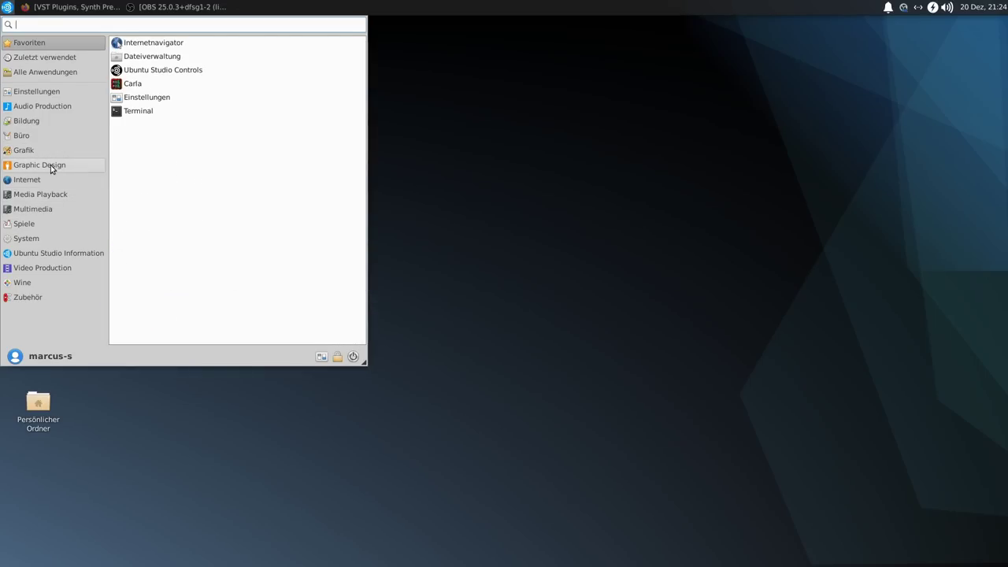
left_click(52, 168)
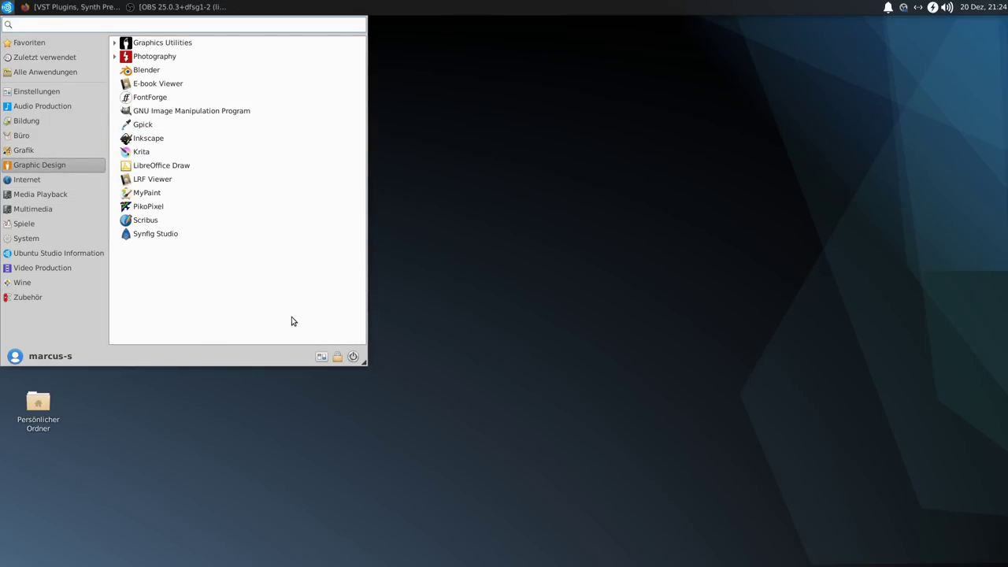
left_click(666, 223)
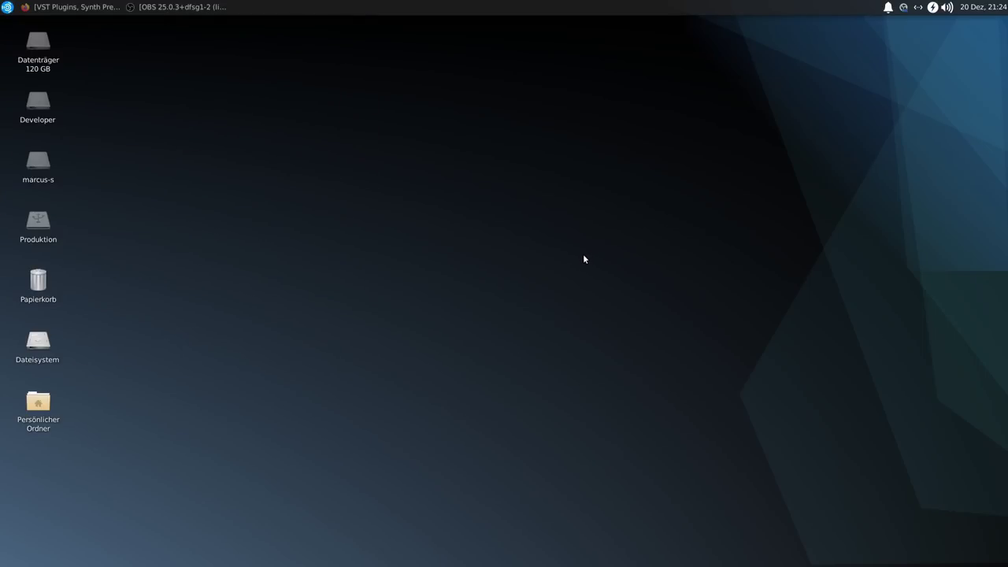